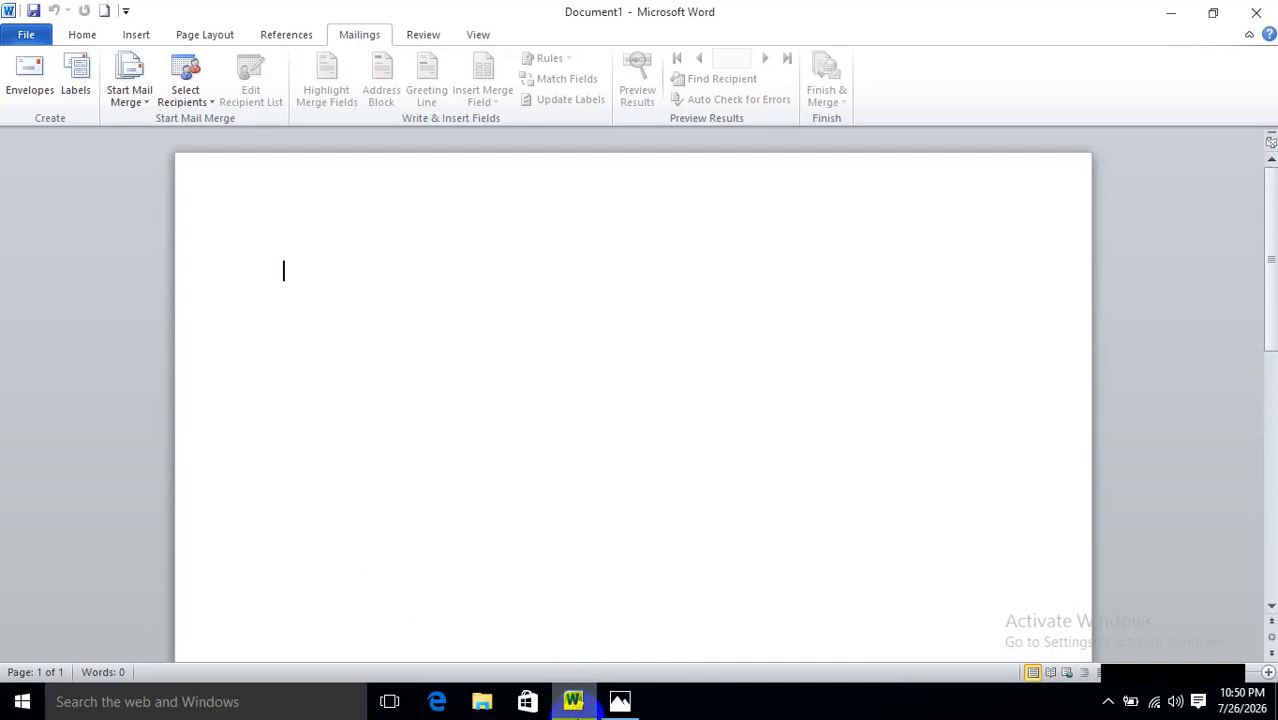
- Open the Select Recipients options on the Mailings tab of the blank document
left_click(186, 94)
left_click(245, 123)
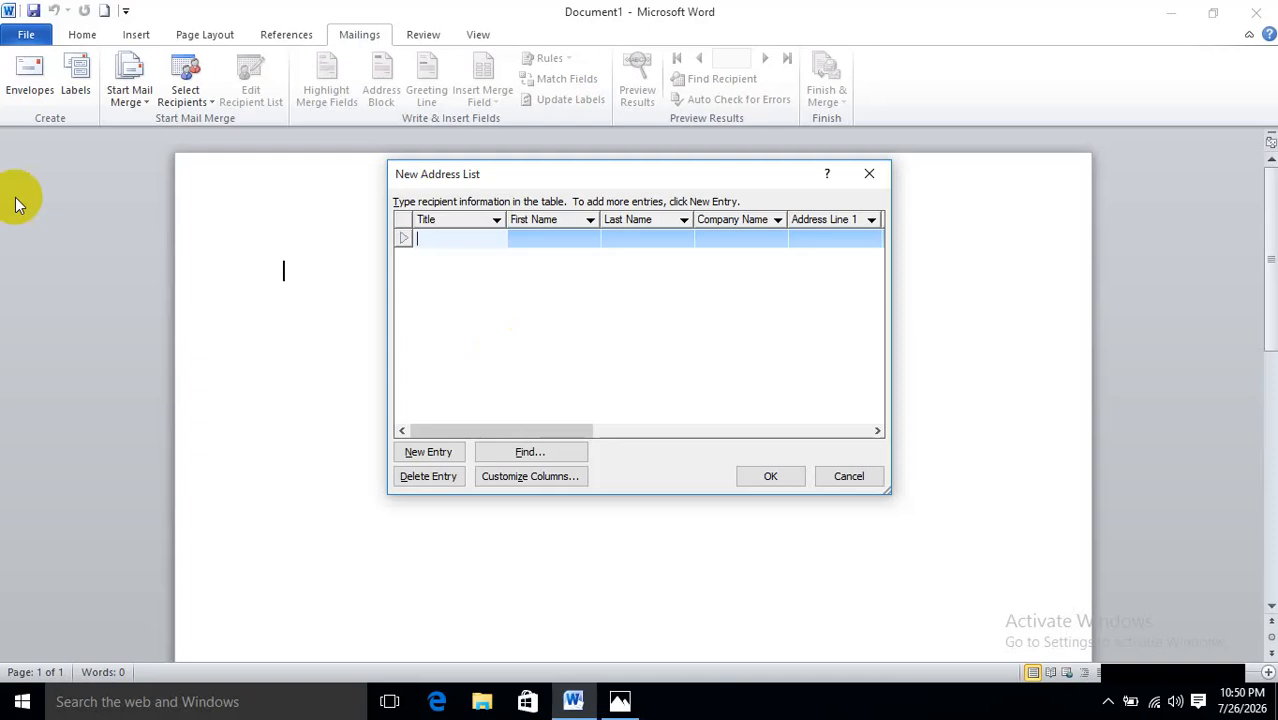
left_click(310, 277)
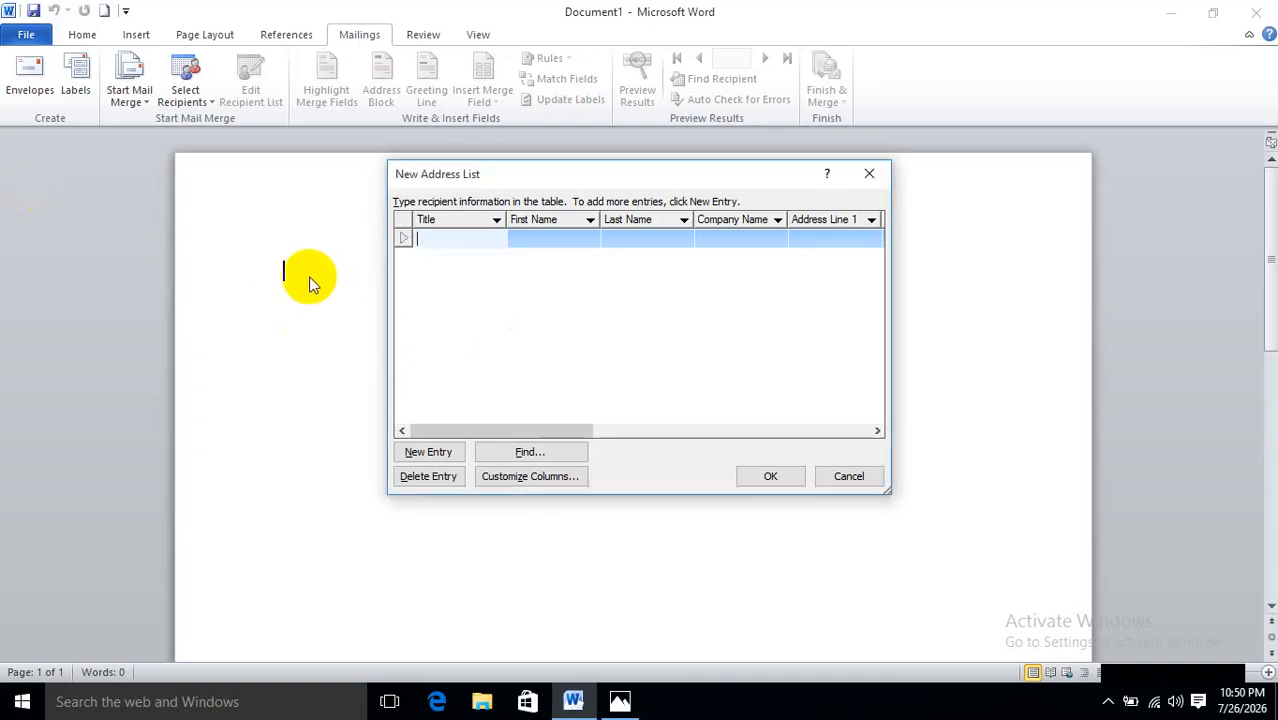
left_click(870, 178)
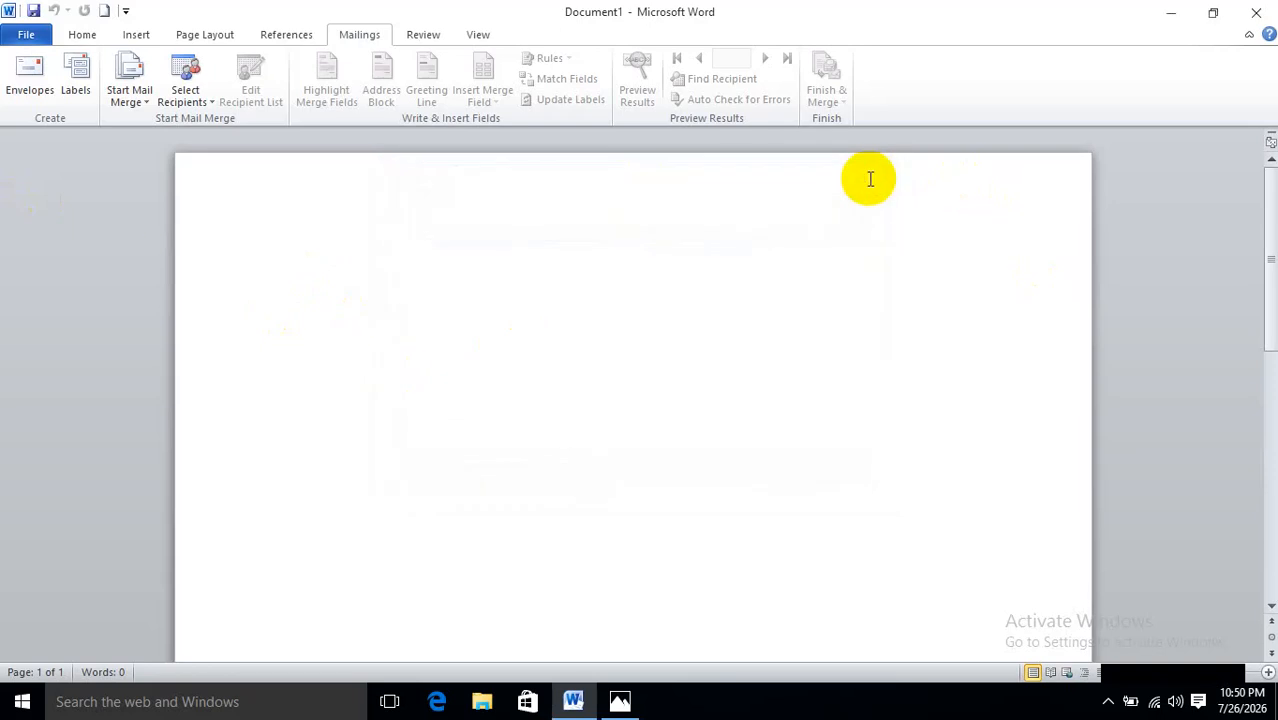
- Type the labels Name:, Father Name: and Course: on separate lines
type("Name:")
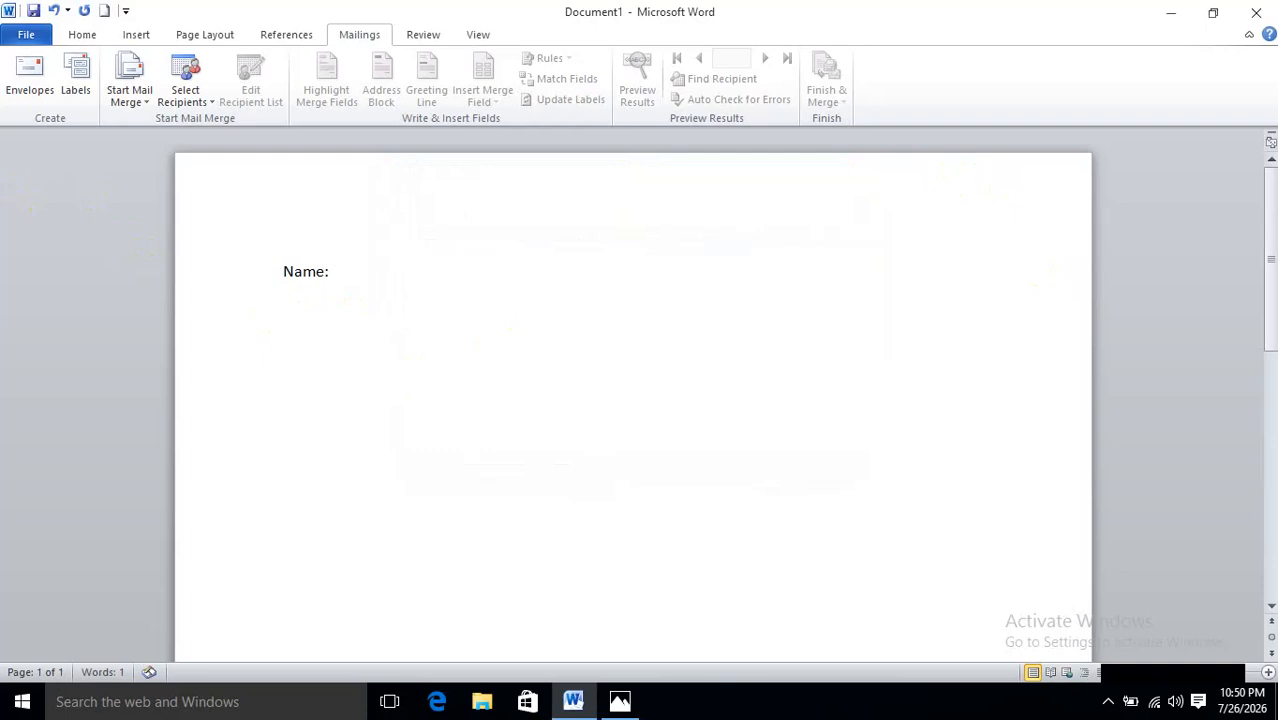
key("Return")
type("Ft")
key("BackSpace")
type("ather Name:")
key("Return")
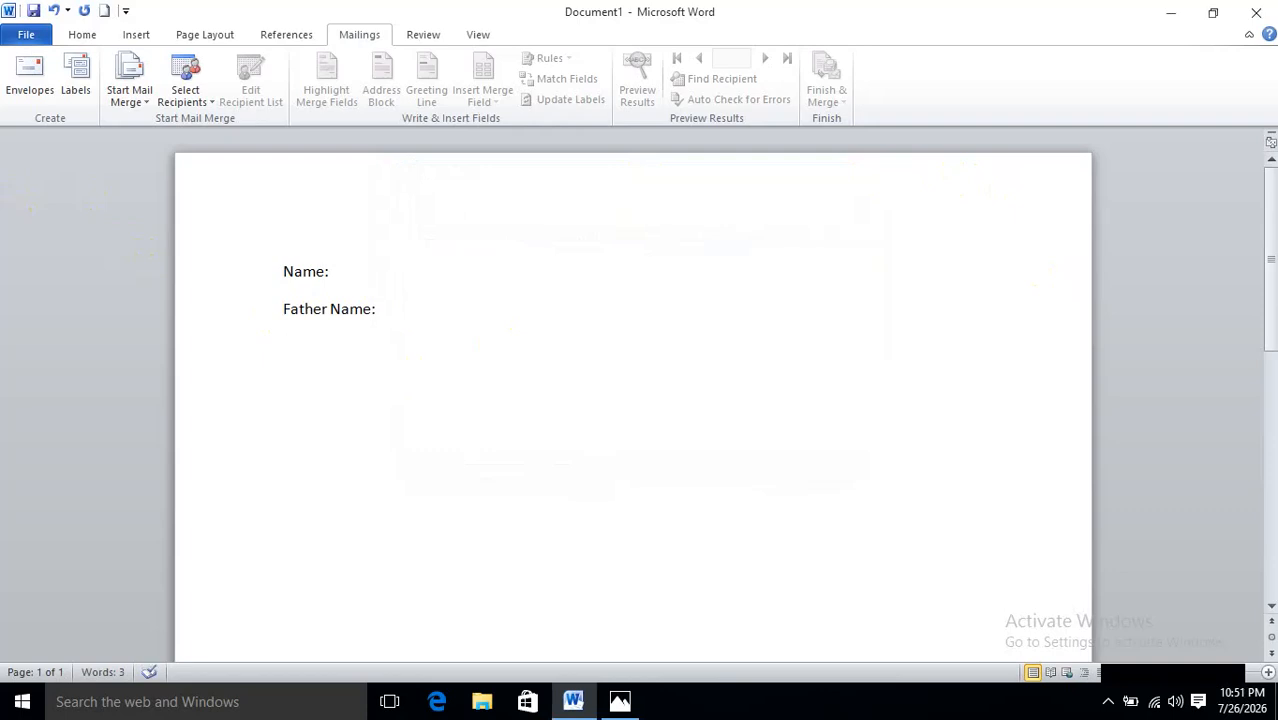
type("Coure")
key("BackSpace")
type("se:")
- Leave a blank line and generate sample text with =rand(1,3)
key("Return")
type("=")
key("BackSpace")
key("Return")
type("=rra")
key("BackSpace")
key("BackSpace")
type("and(1,")
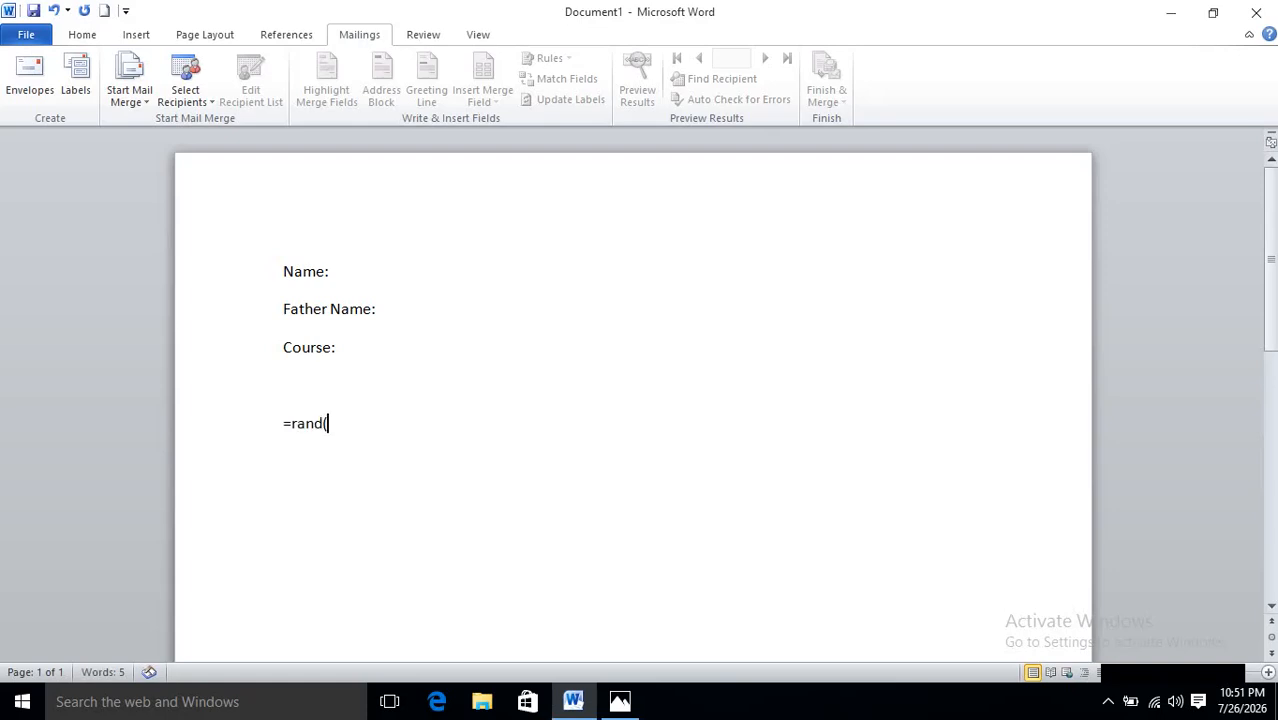
type("3)")
key("Return")
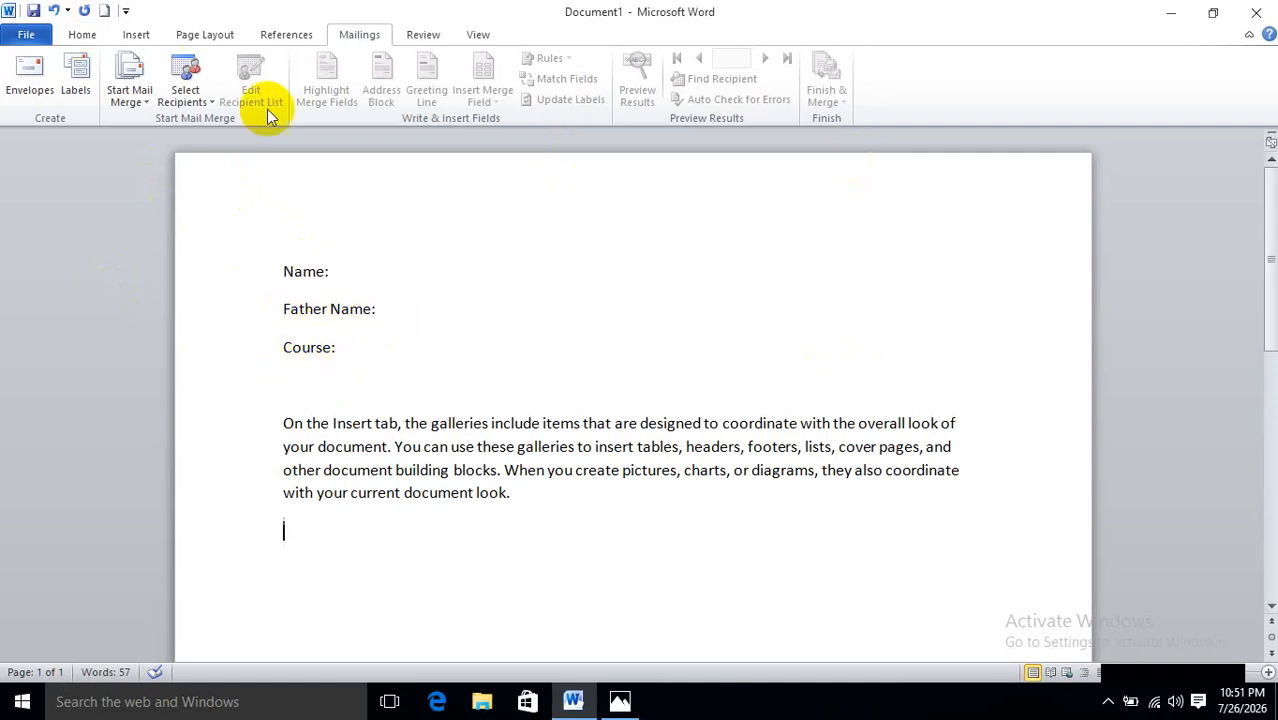
- Start a new recipient list and delete every default column under Customize Columns
left_click(185, 100)
left_click(199, 121)
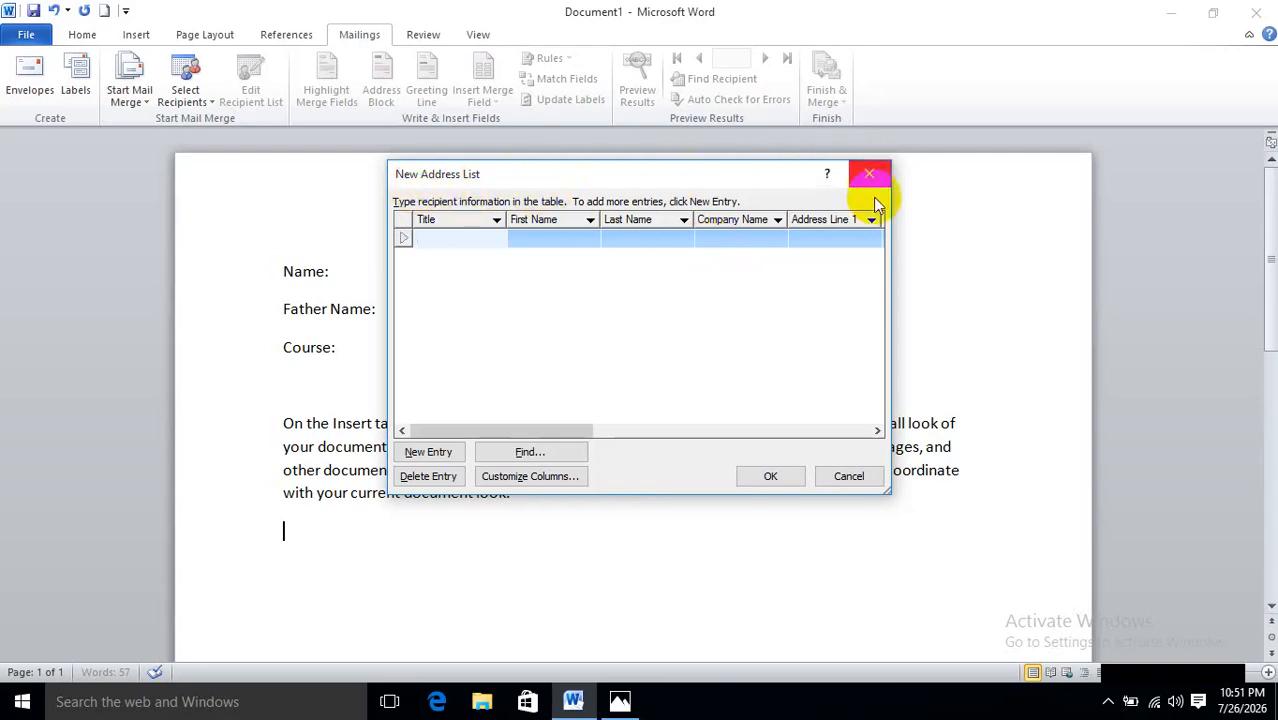
left_click(517, 477)
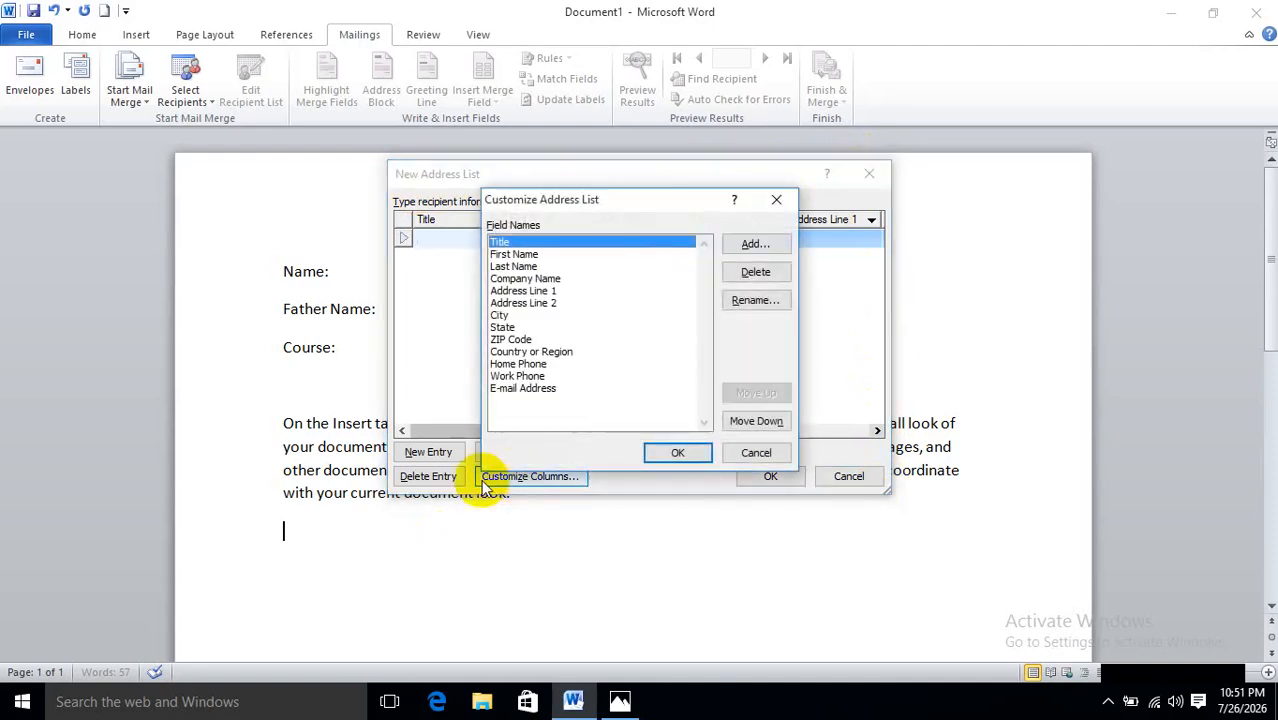
left_click(745, 275)
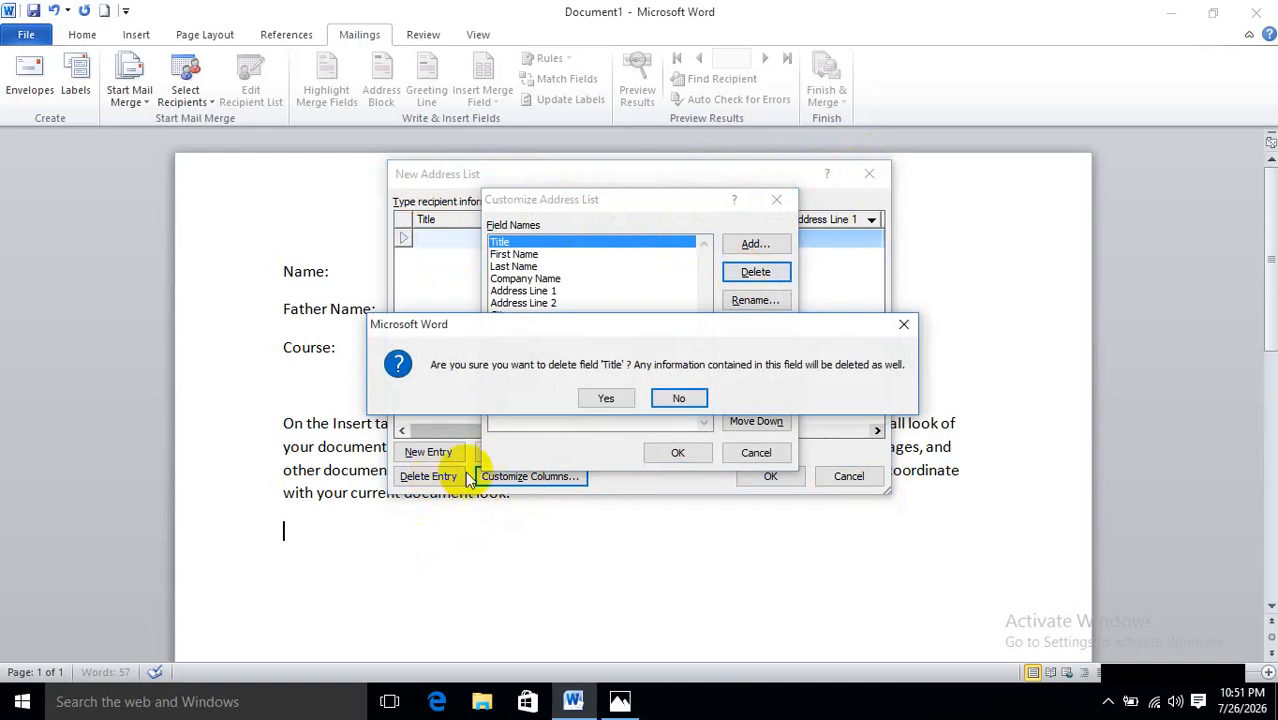
left_click(594, 398)
key("Return")
left_click(594, 398)
key("Return")
left_click(594, 398)
key("Return")
left_click(594, 398)
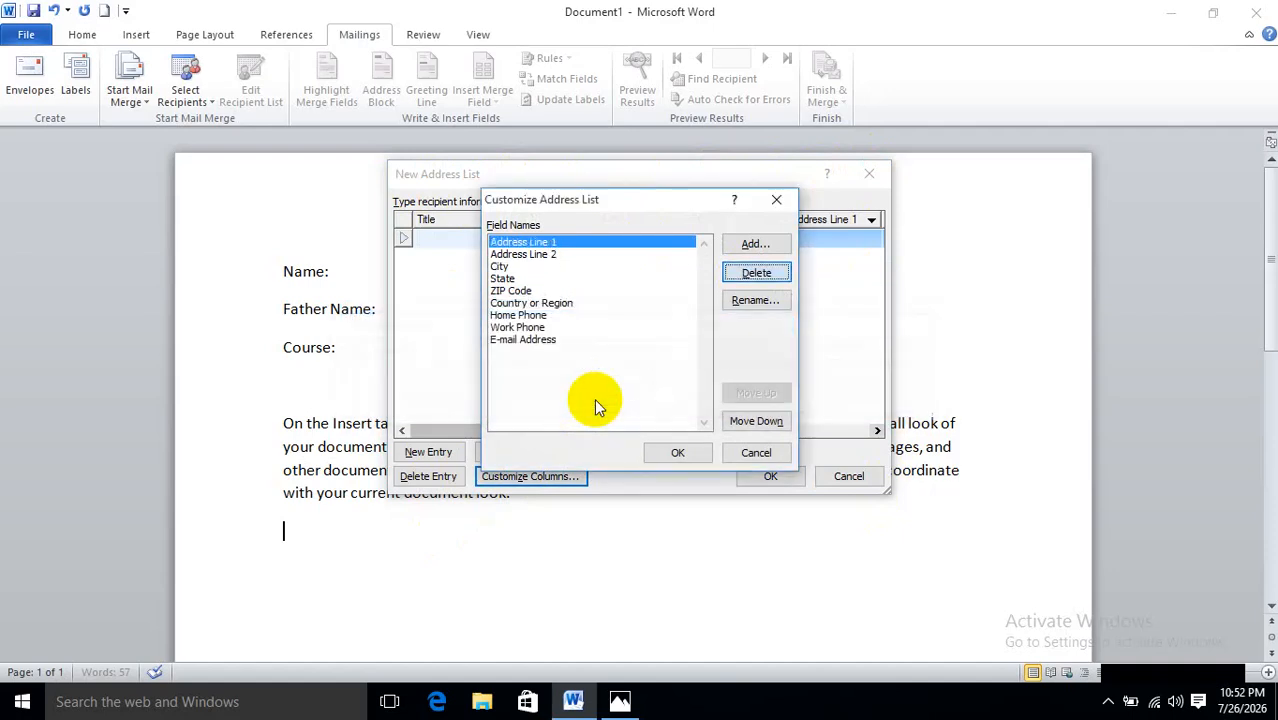
key("Return")
left_click(594, 398)
key("Return")
left_click(594, 398)
key("Return")
left_click(594, 398)
key("Return")
left_click(594, 398)
key("Return")
left_click(594, 398)
key("Return")
left_click(594, 398)
key("Return")
left_click(594, 398)
key("Return")
left_click(594, 398)
key("Return")
left_click(594, 398)
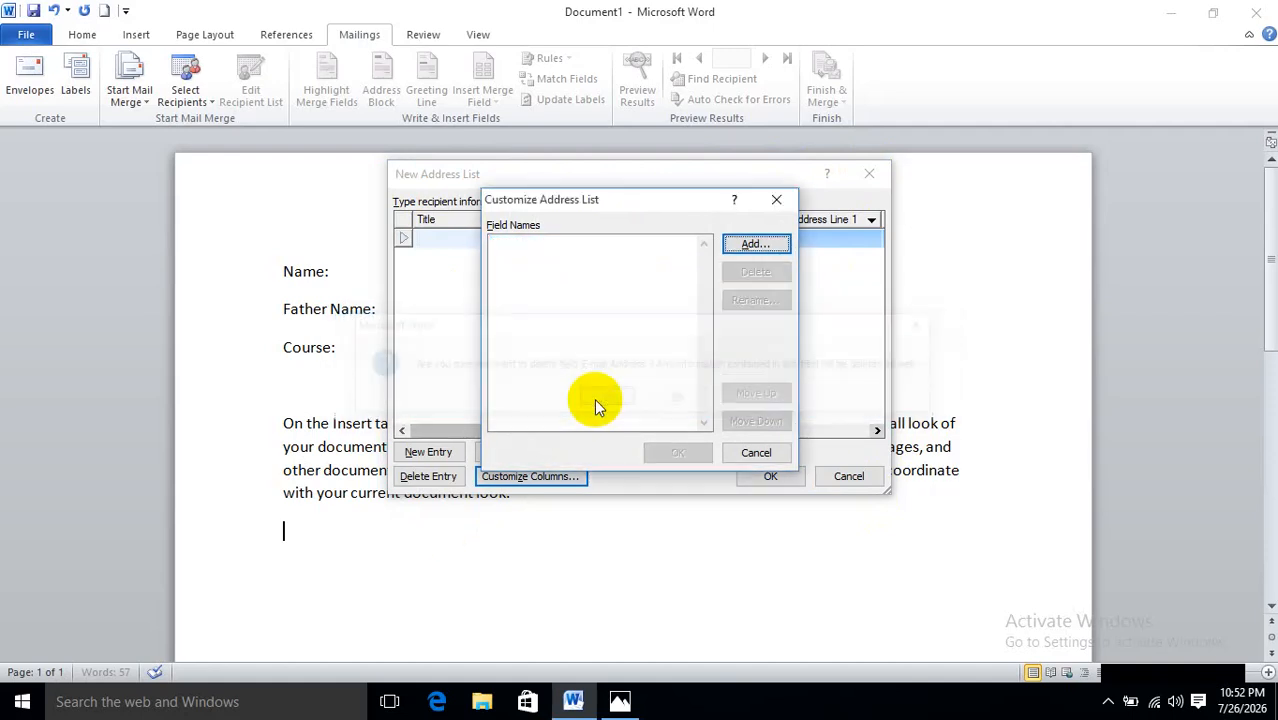
- Add the columns Name, Father Name and Course and apply them
left_click(747, 246)
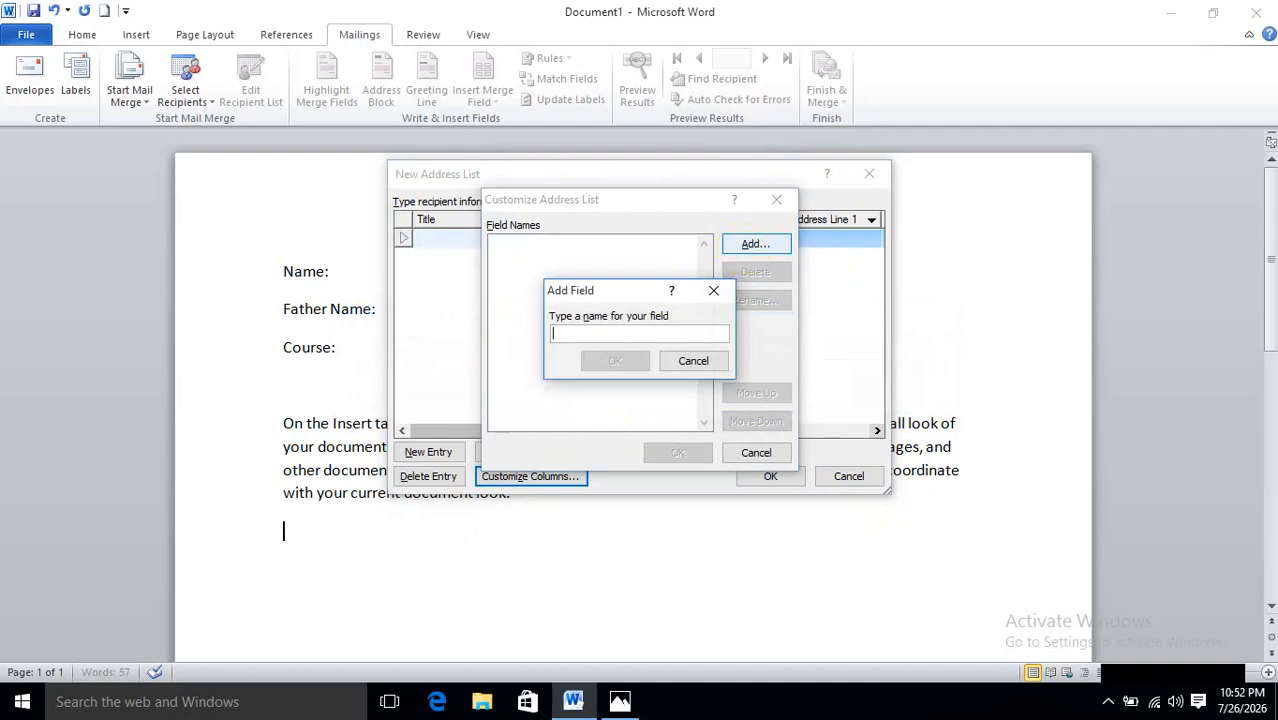
type("Name")
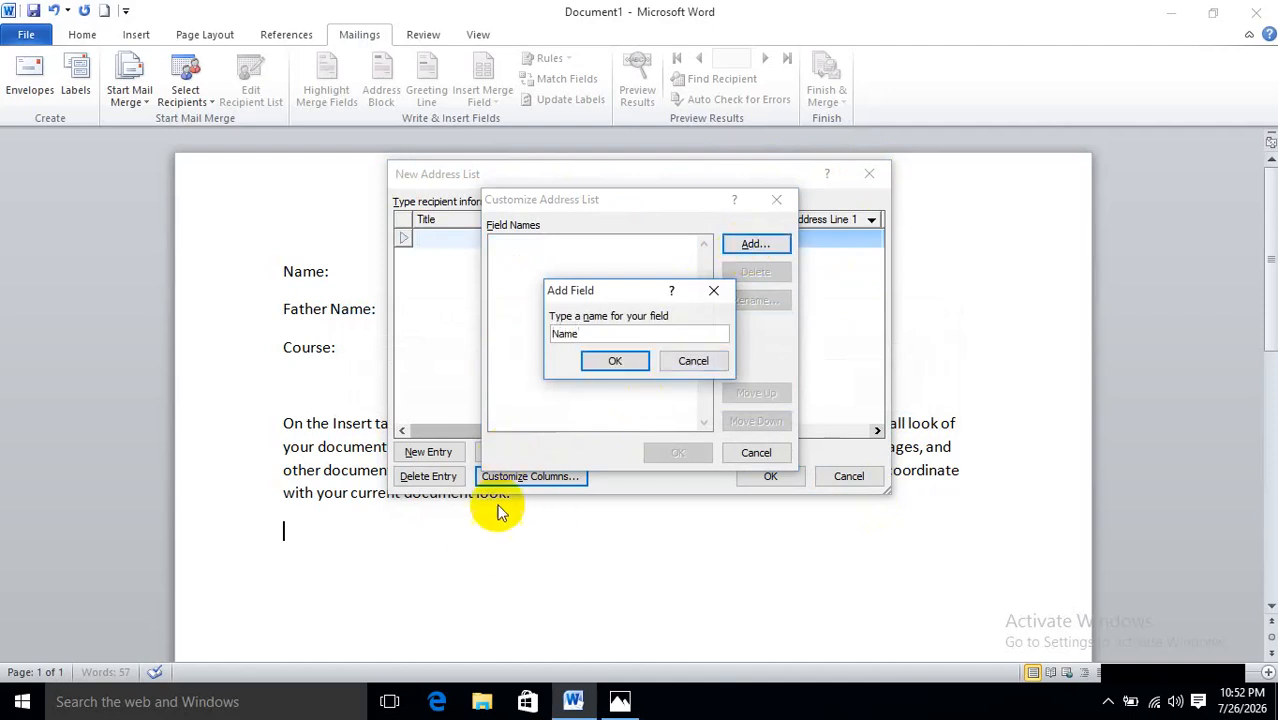
left_click(615, 360)
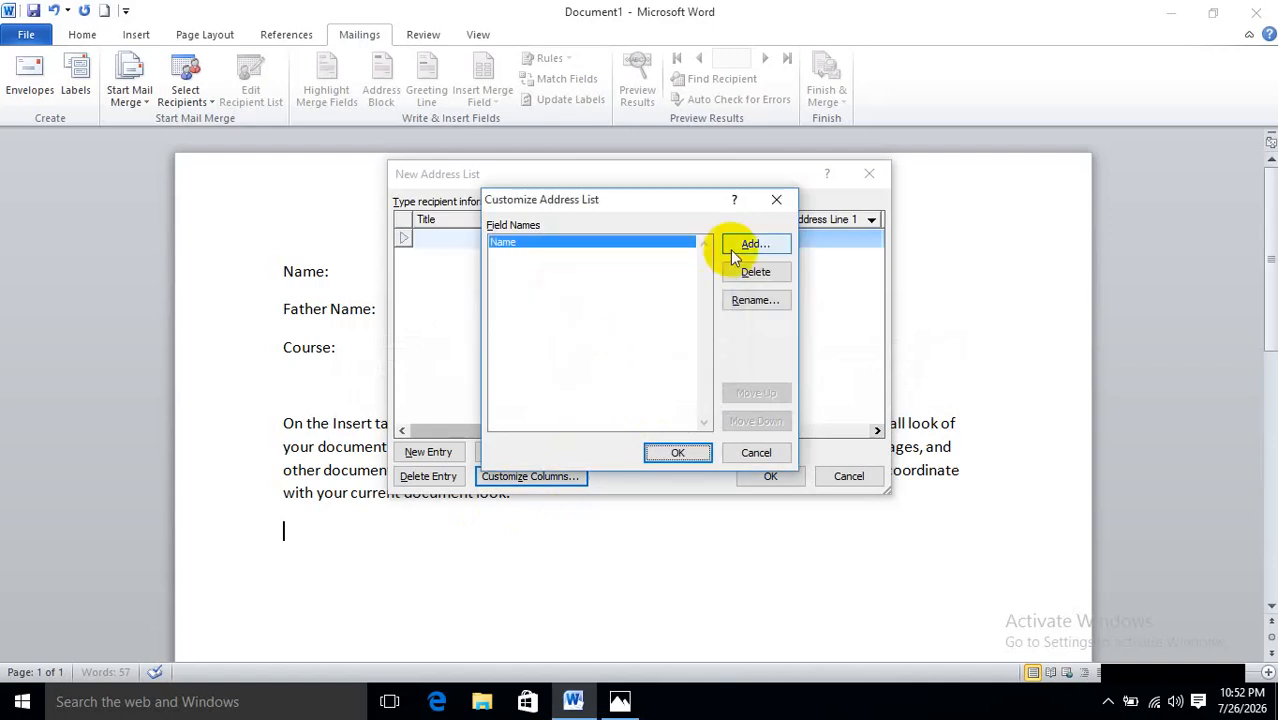
left_click(745, 245)
type("Father ")
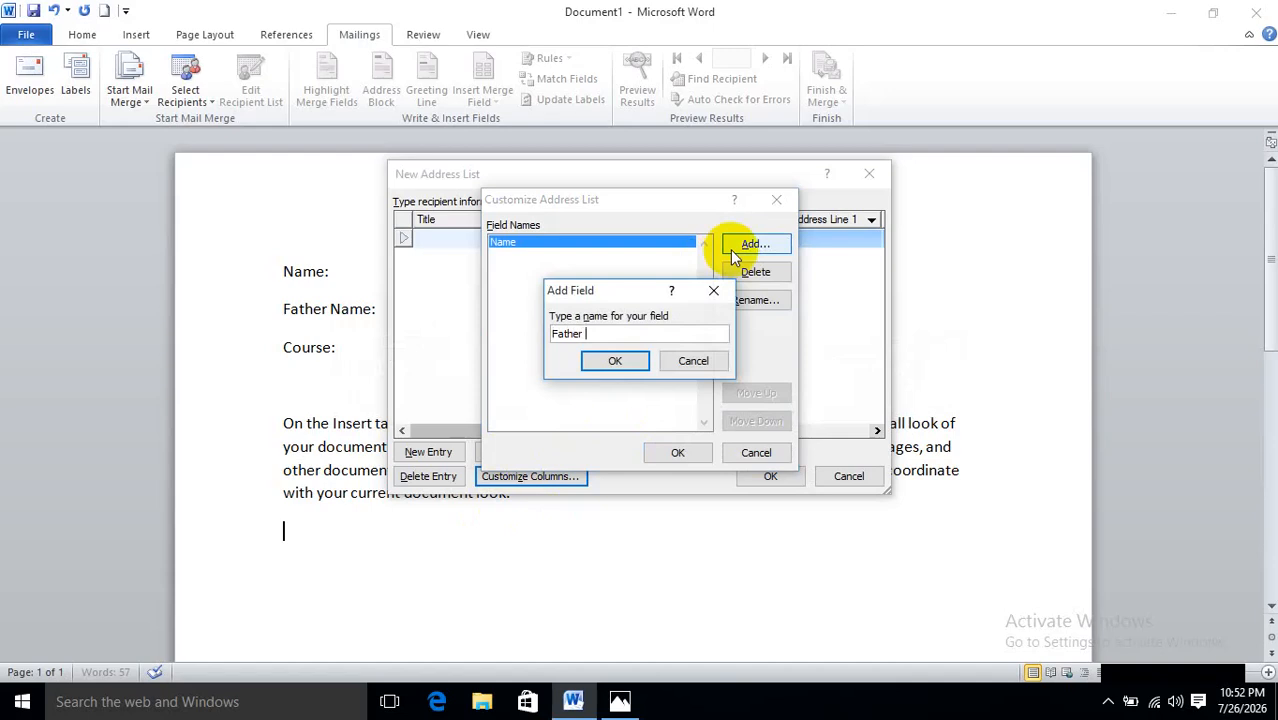
type("Name")
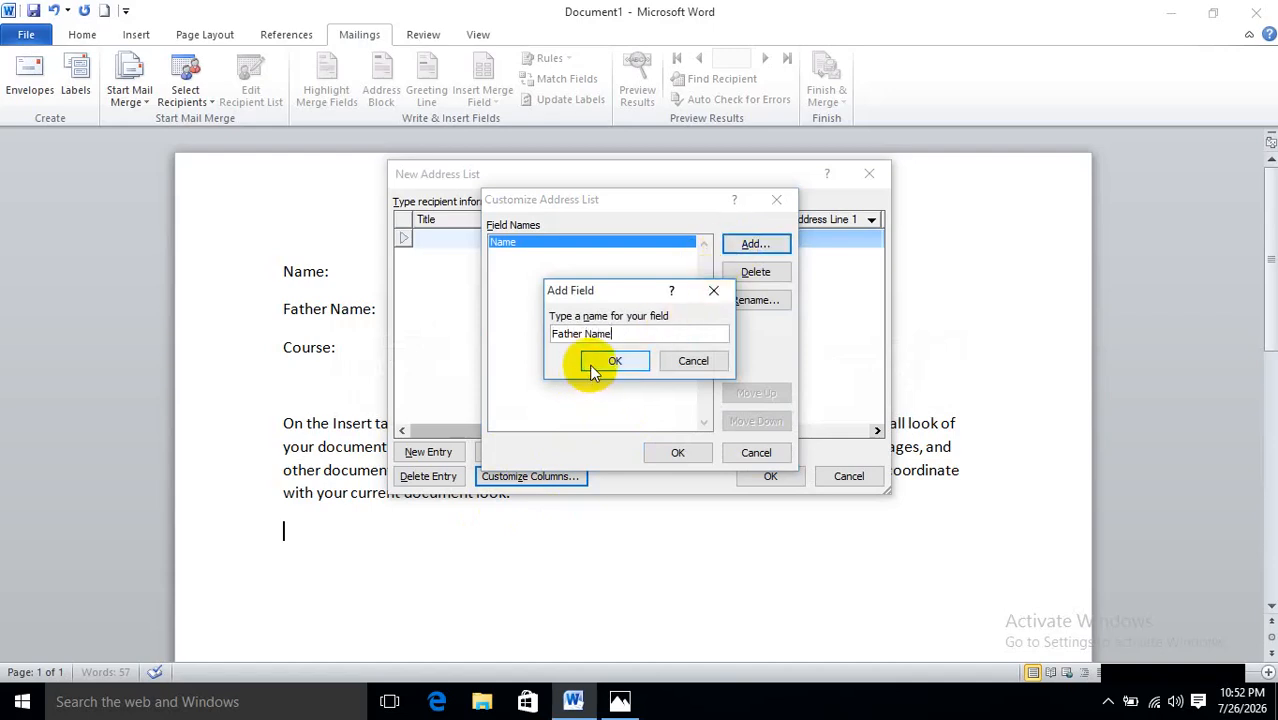
left_click(608, 362)
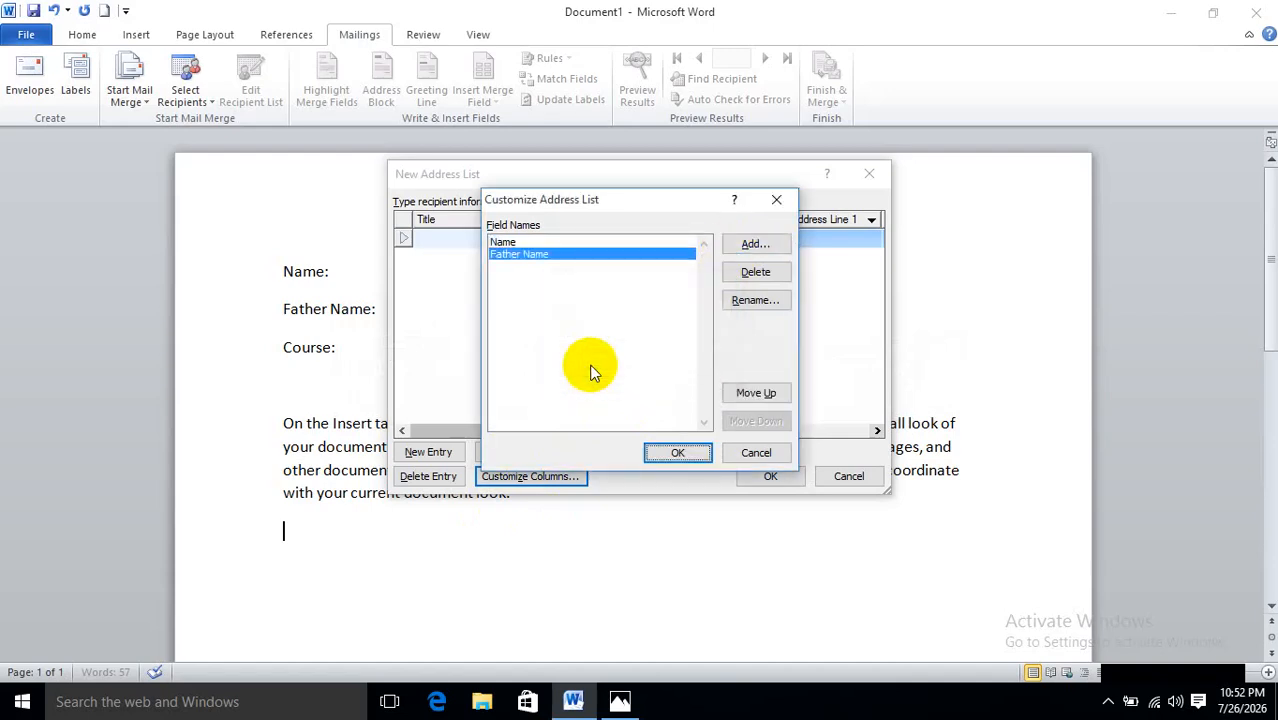
left_click(752, 246)
type("Course")
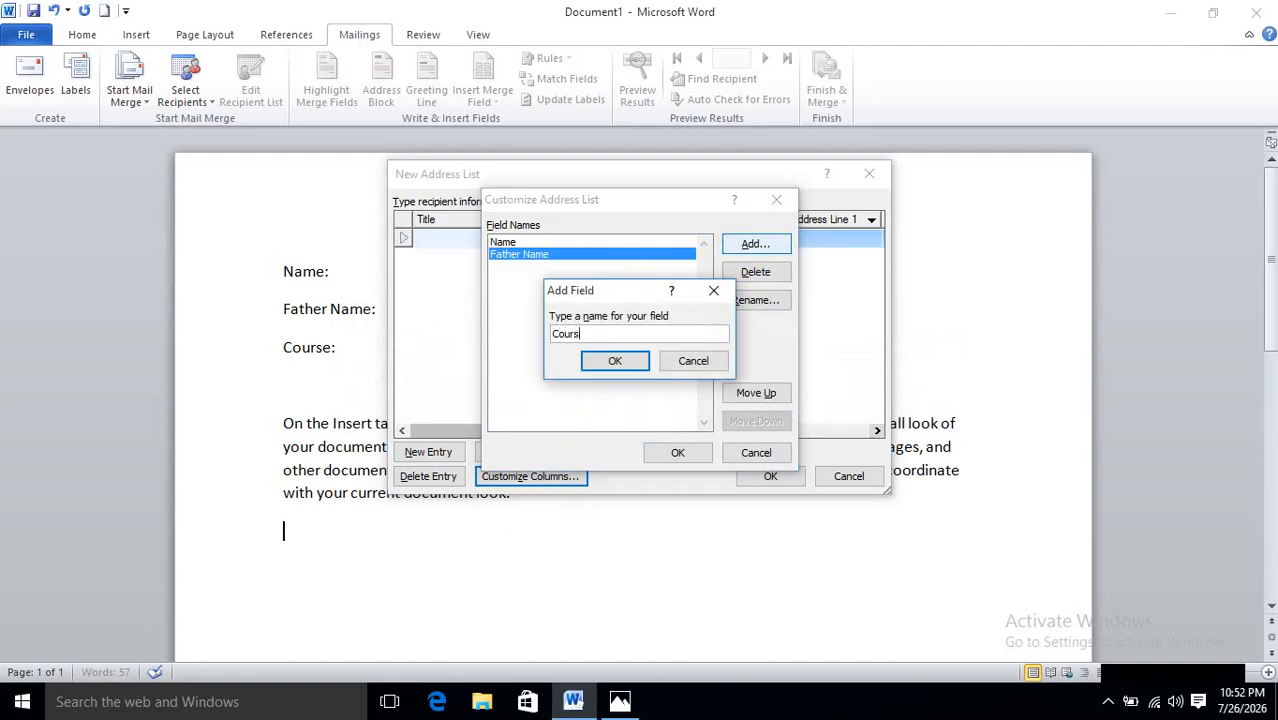
left_click(622, 364)
left_click(672, 452)
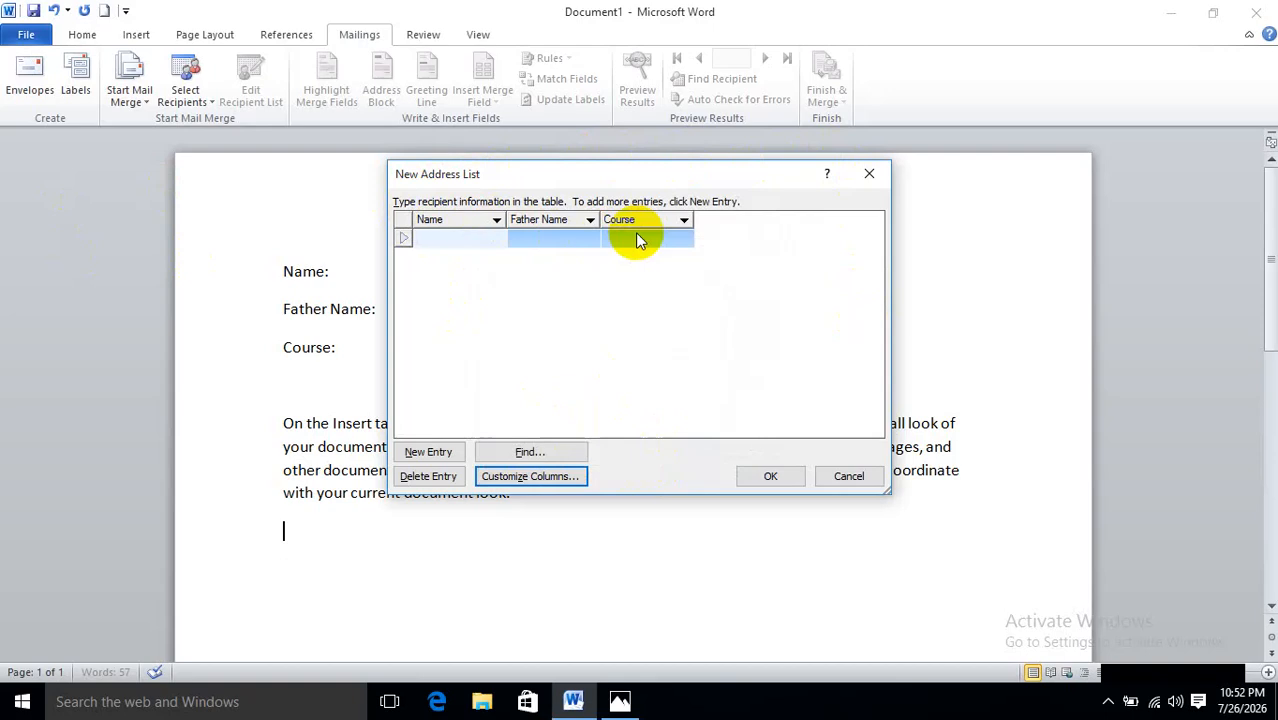
- Enter the first two recipients' name and father name, both with course MS Office
type("Rohail")
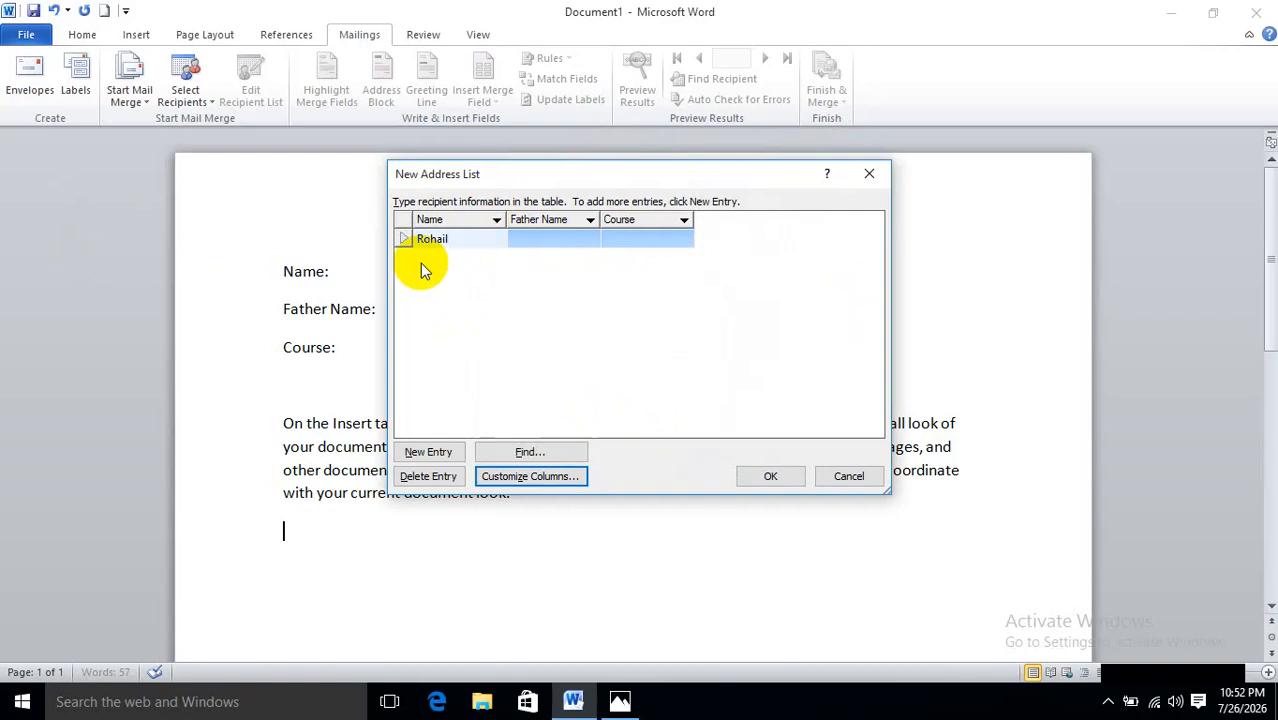
key("Tab")
type("Sabir")
key("Tab")
type("M")
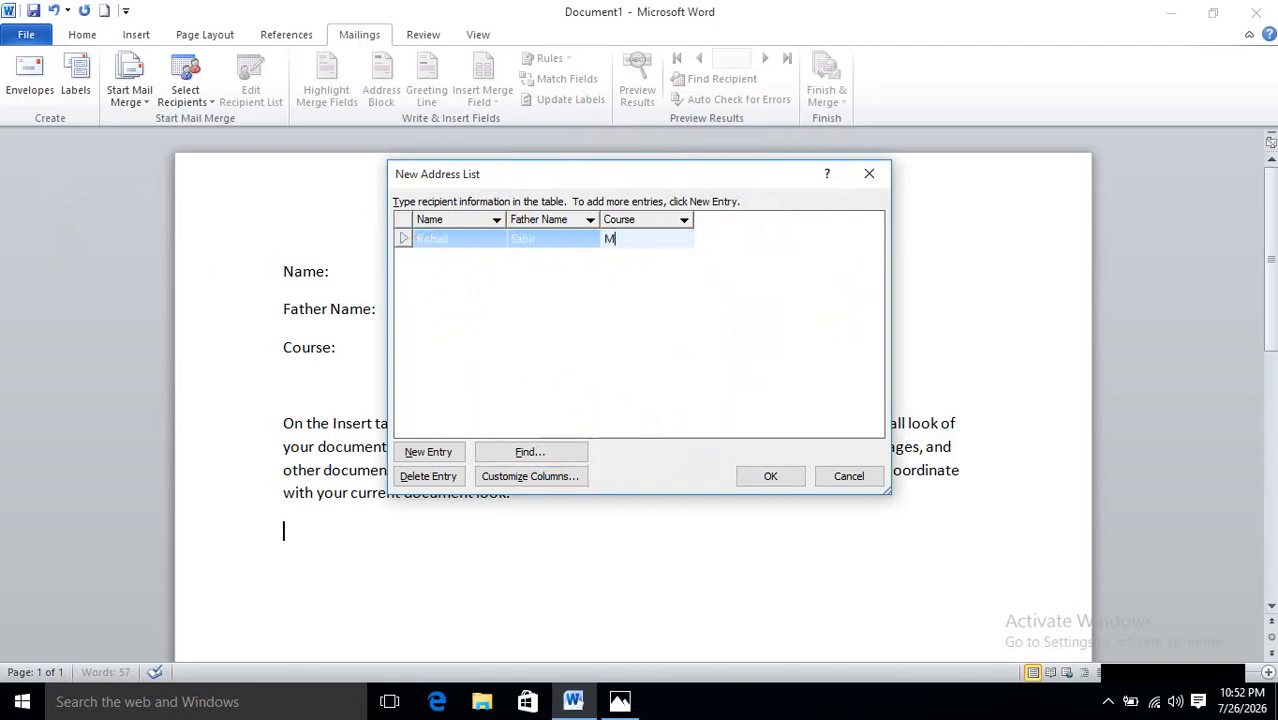
type("S Office")
key("Tab")
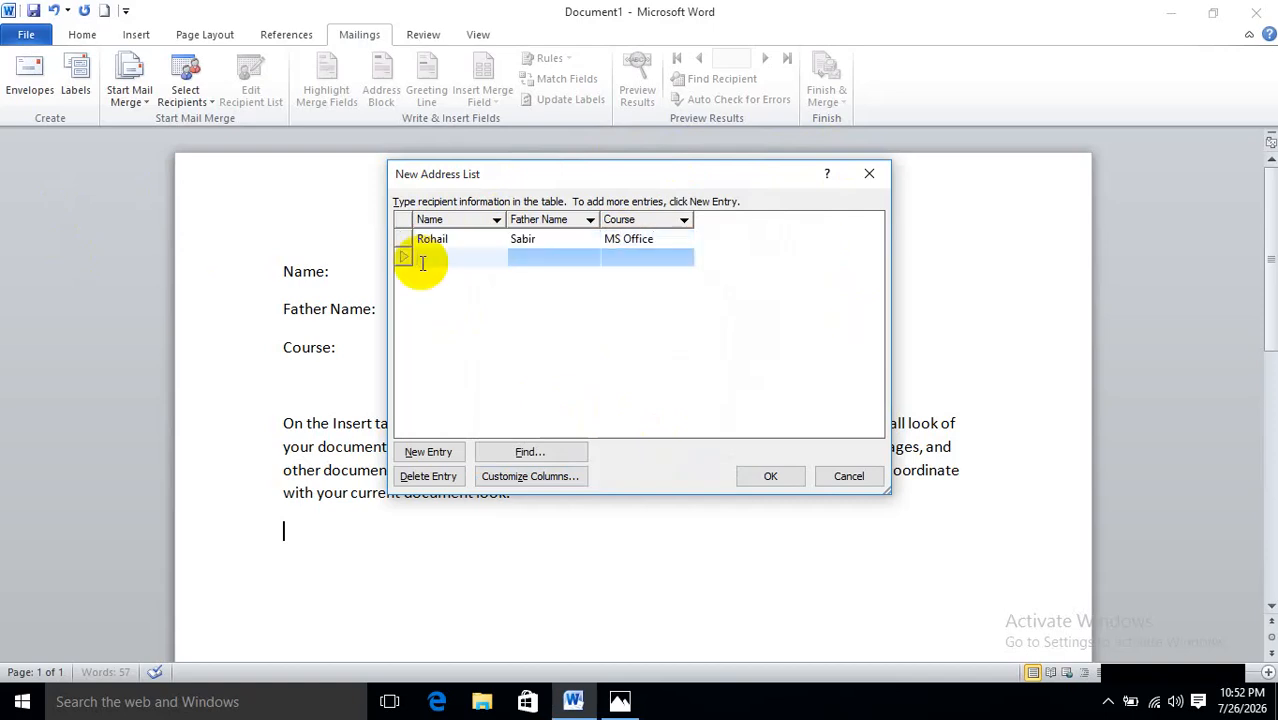
type("Junaid")
key("Tab")
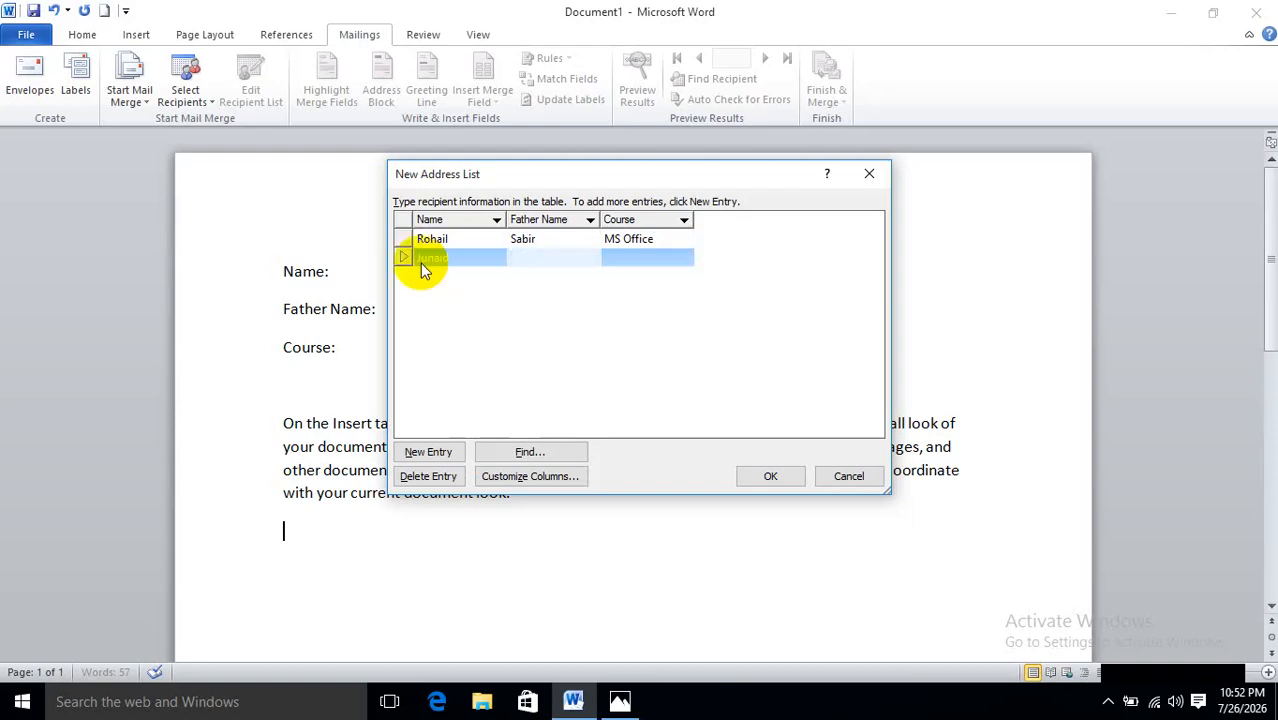
type("Shah")
key("Tab")
type("MS Office")
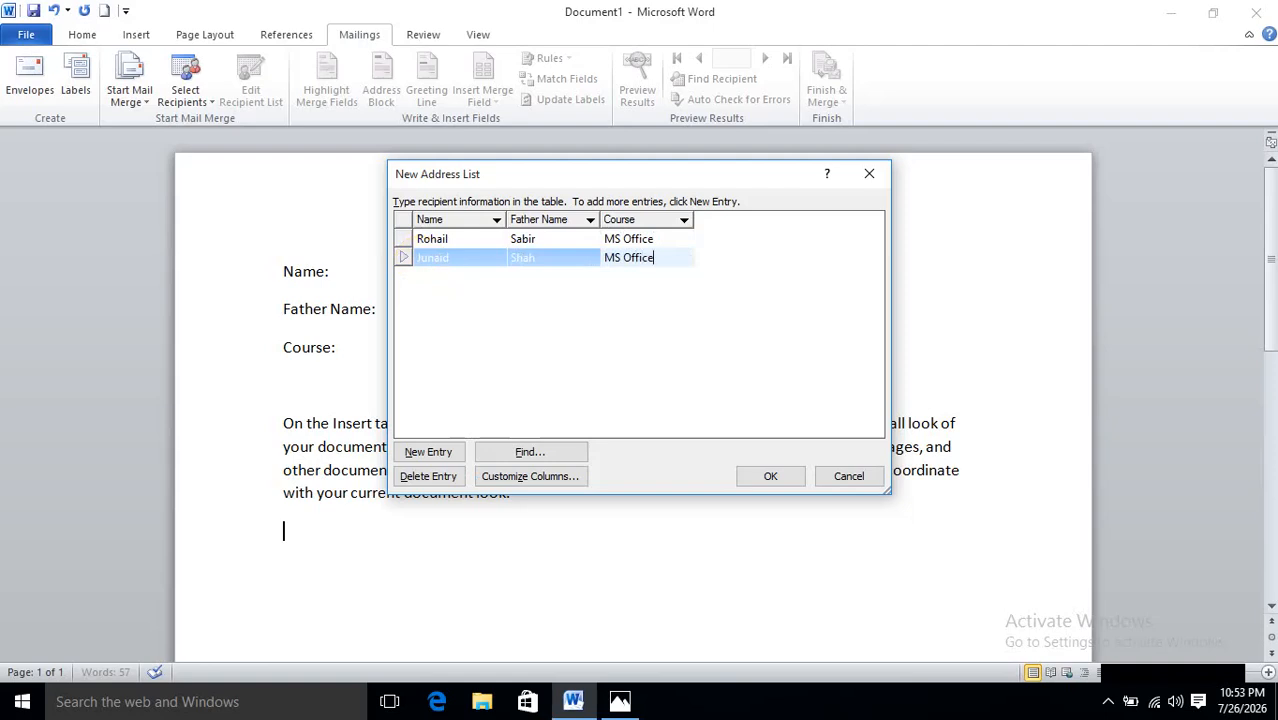
key("Tab")
- Add two more recipients with courses Web and Graophics
type("Kamran")
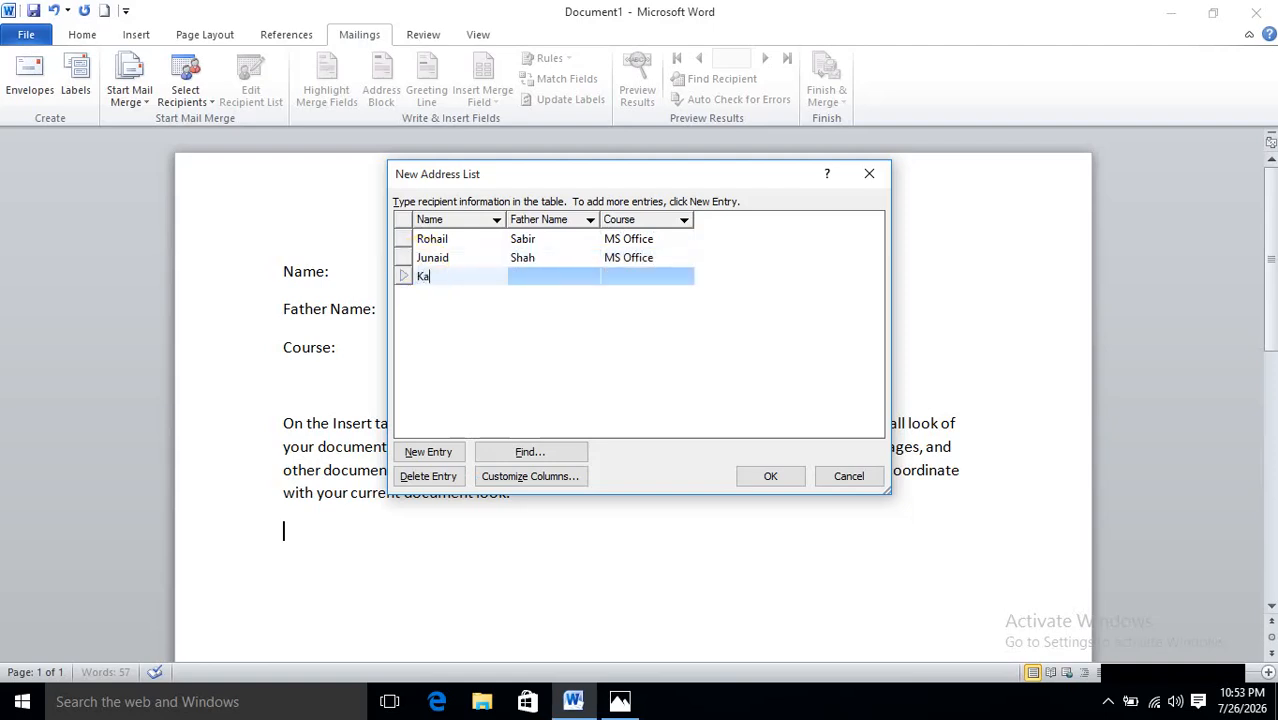
key("Tab")
type("Khan")
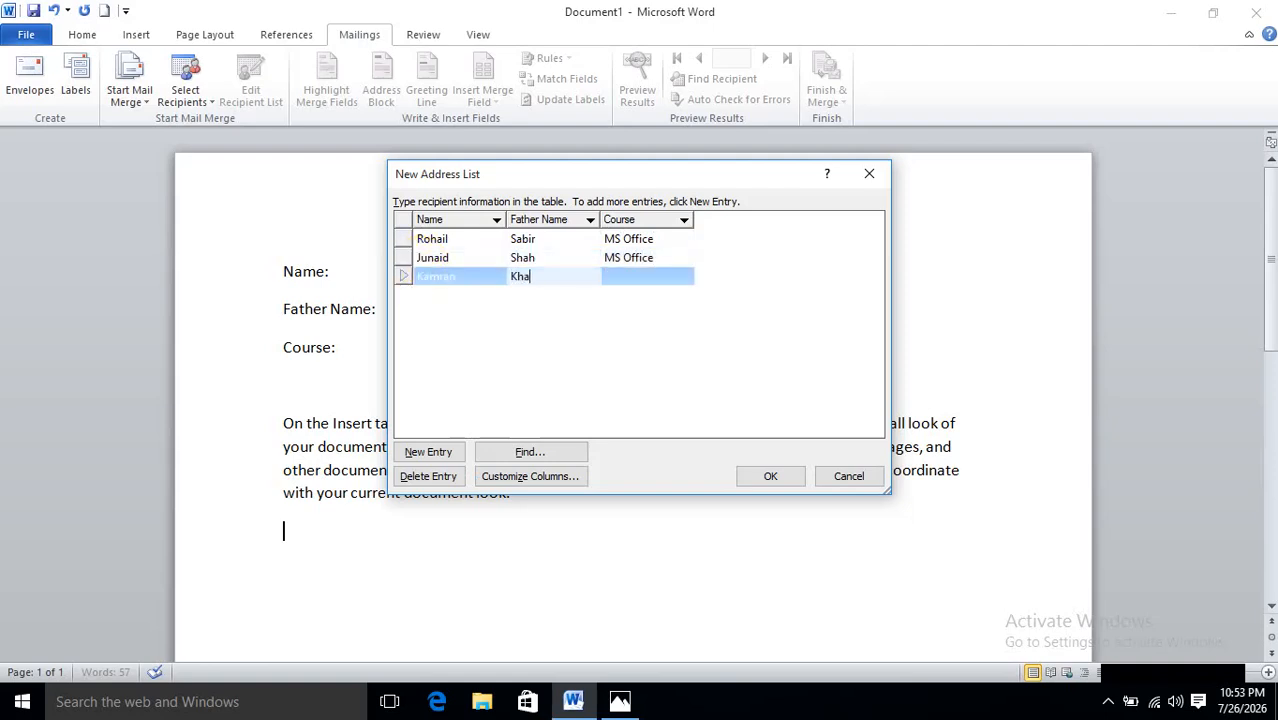
key("Tab")
type("Web")
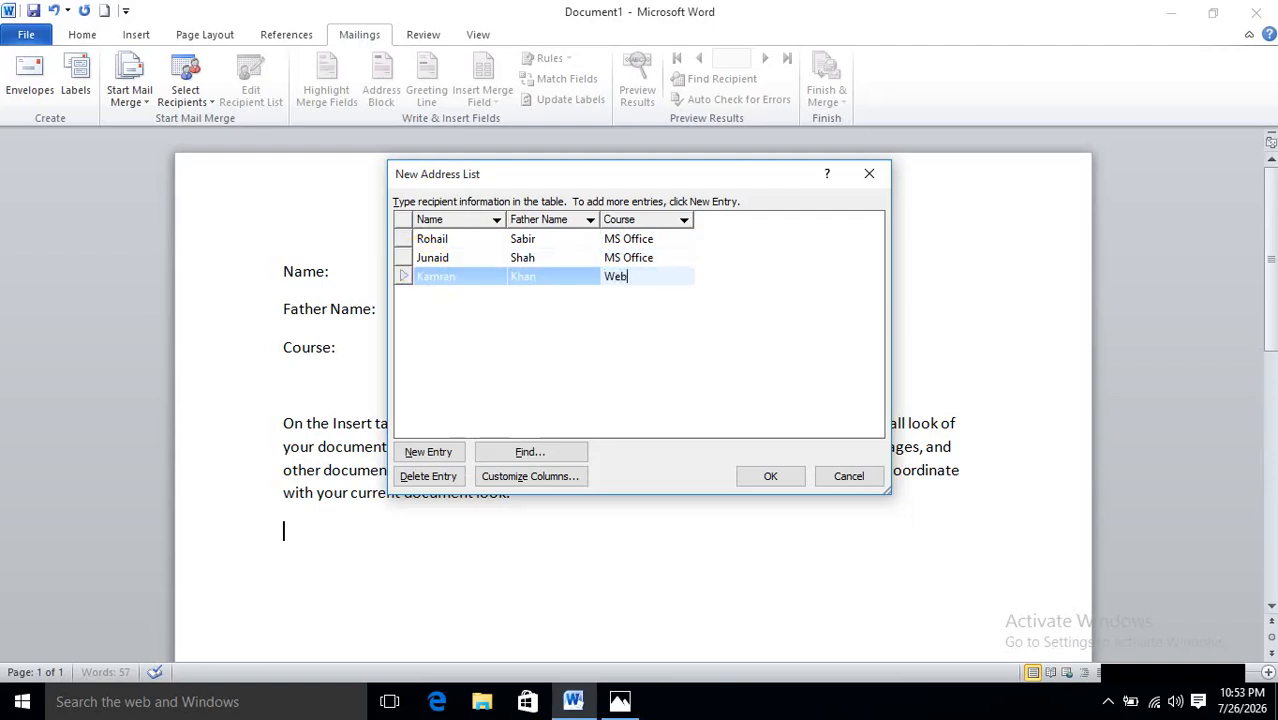
type("Ali")
key("Tab")
type("Junaid")
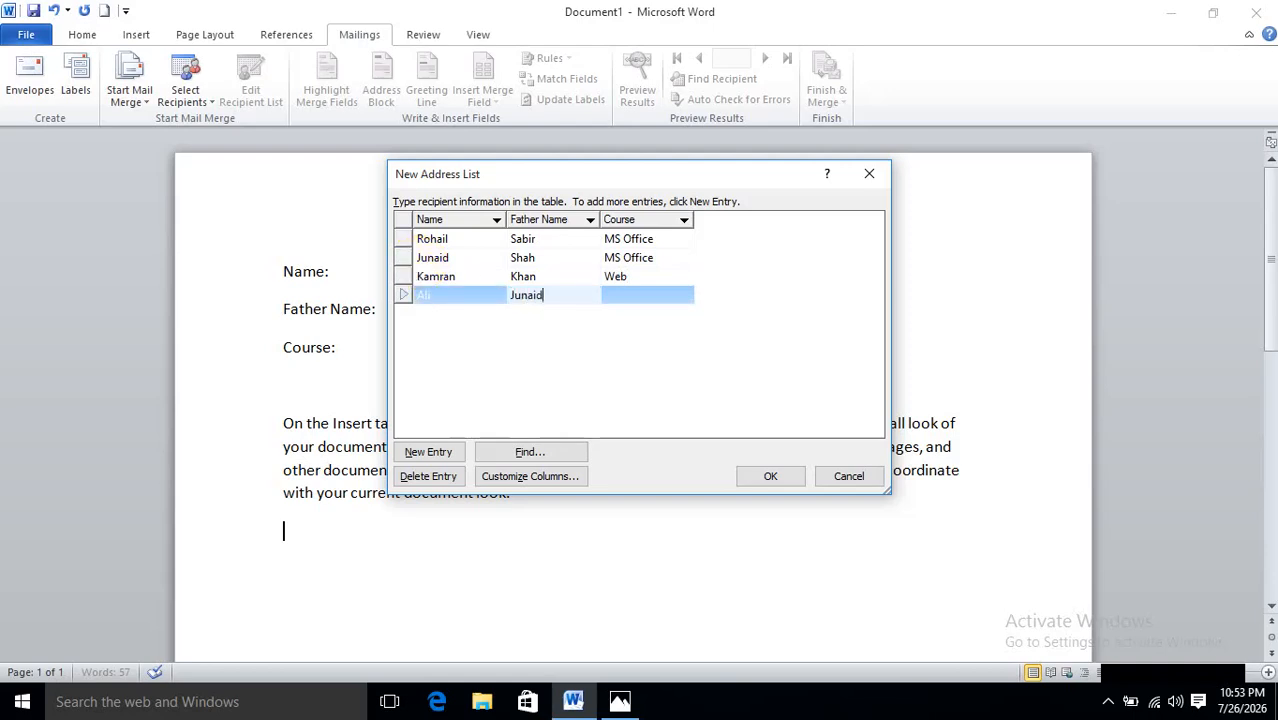
key("Tab")
type("Graopyhi")
key("BackSpace")
key("BackSpace")
key("BackSpace")
type("hics")
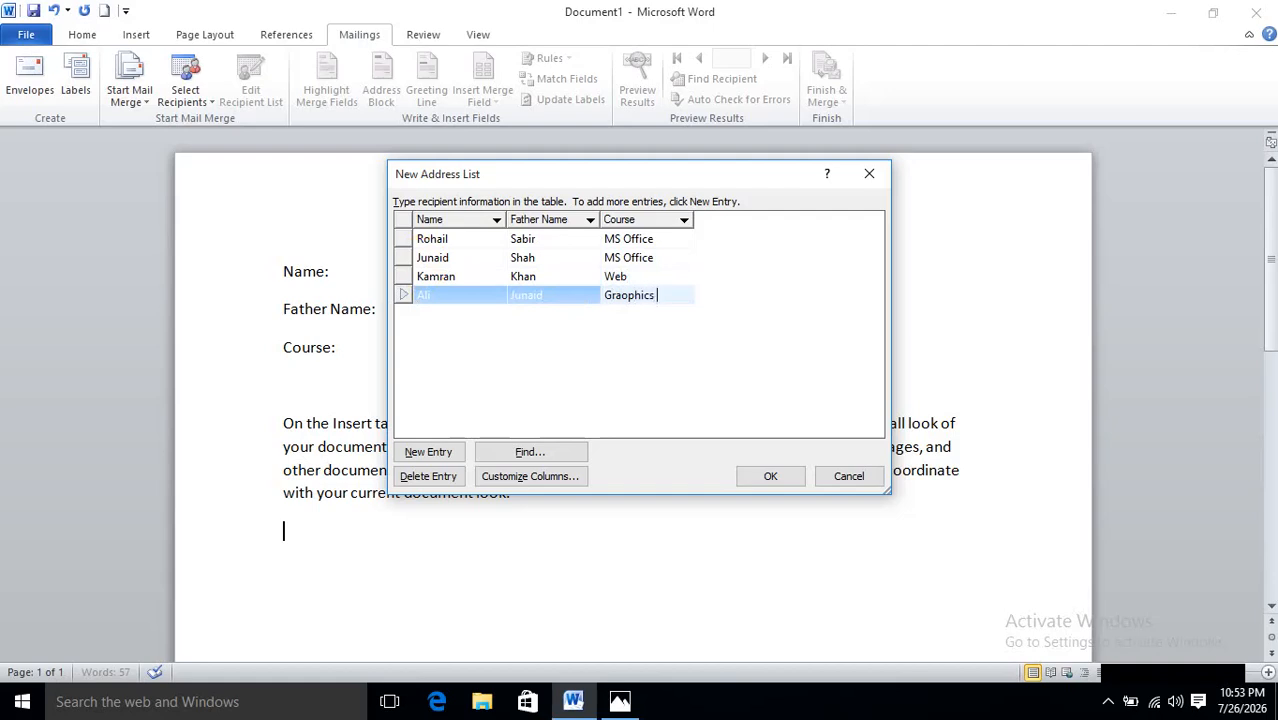
key("Tab")
- Add a final recipient with course MS Office and confirm the list
type("Rohail")
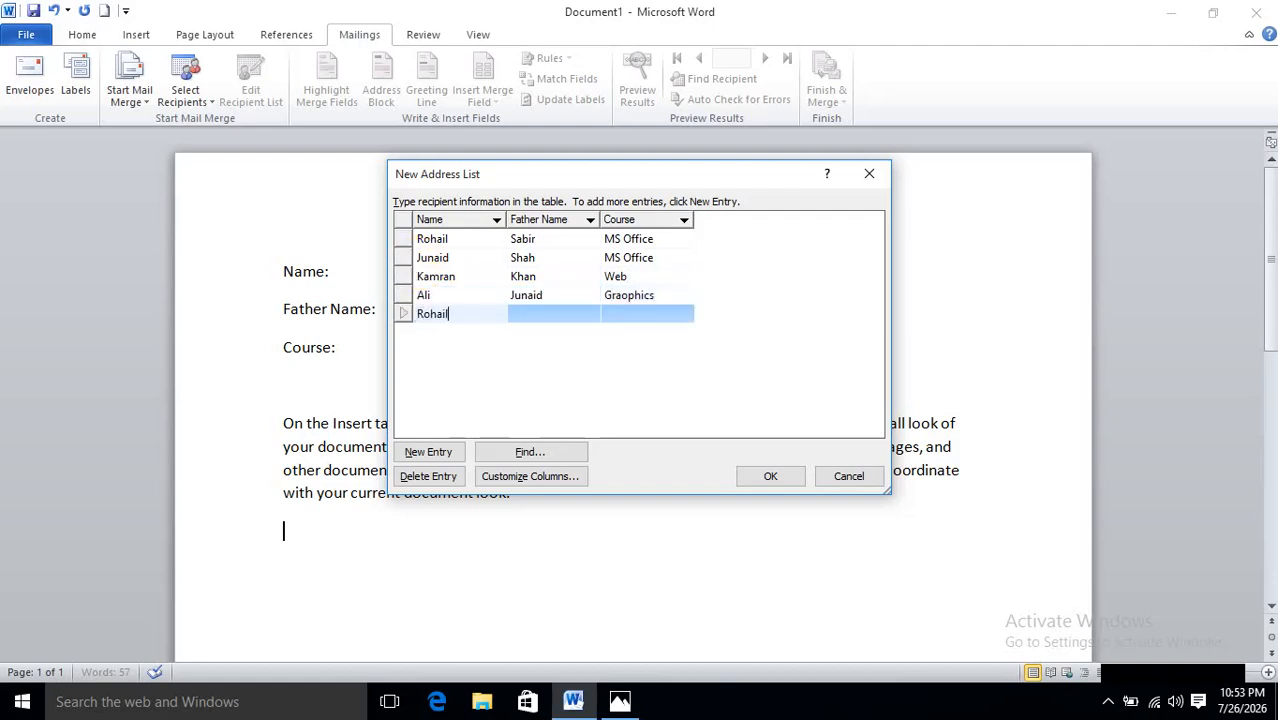
key("Tab")
type("Sabir")
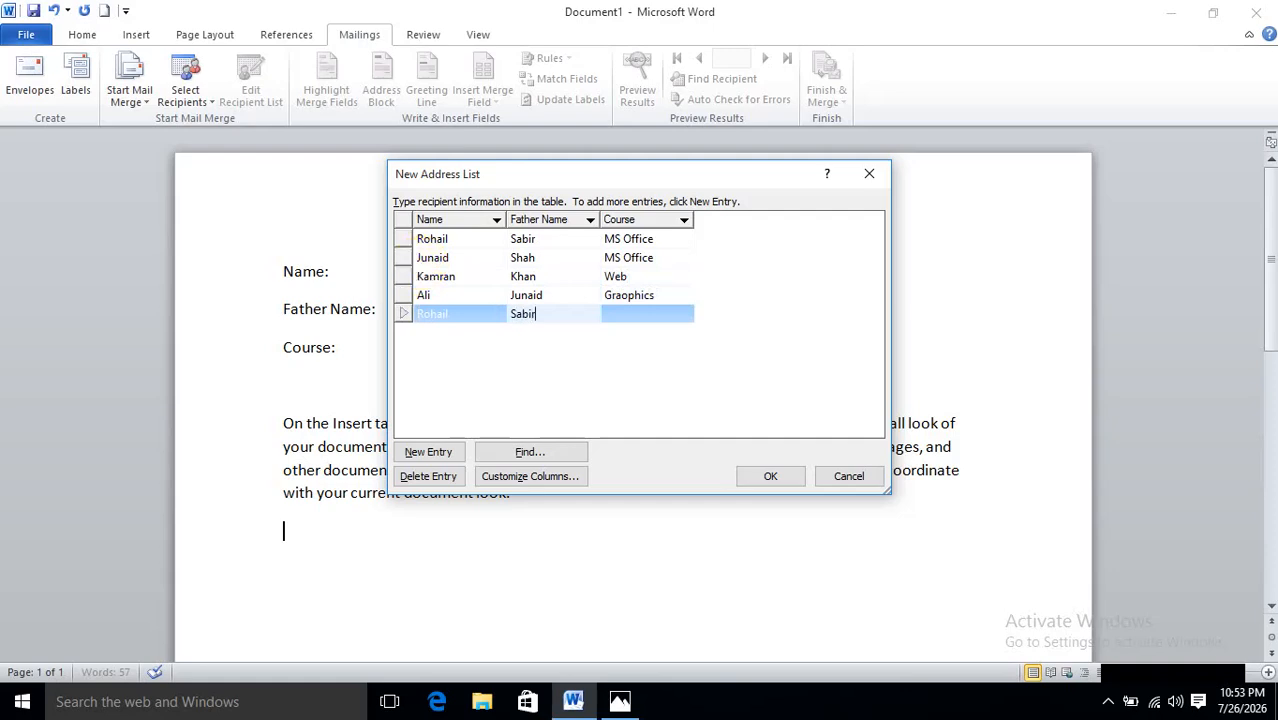
key("Tab")
type("MS Offi")
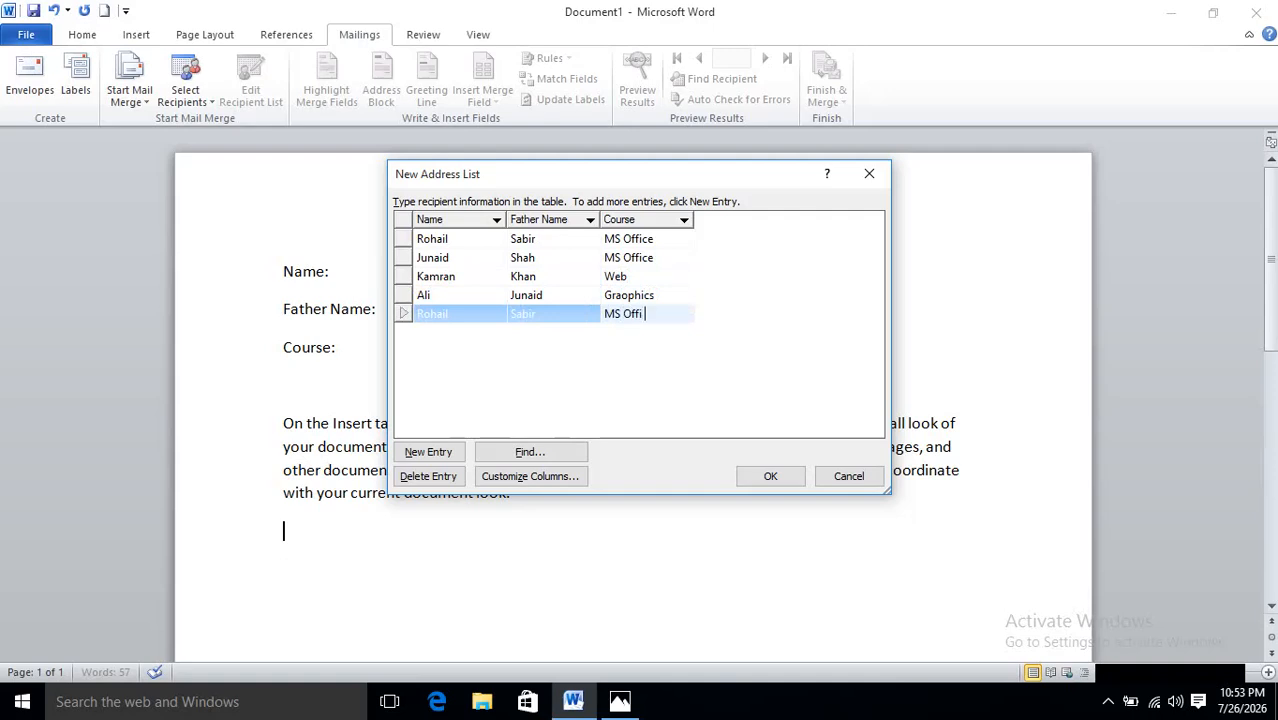
type("ce")
left_click(770, 478)
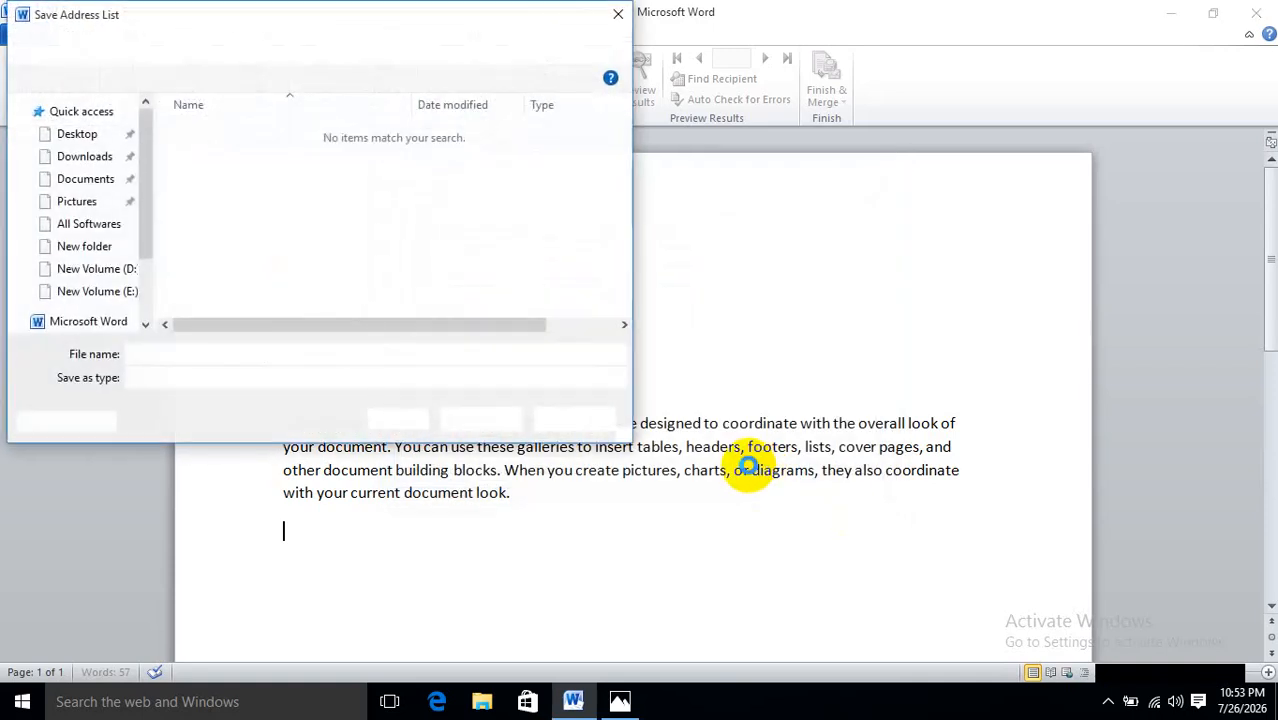
- Save the address list as '2026 Certificates' in My Data Sources
type("1254")
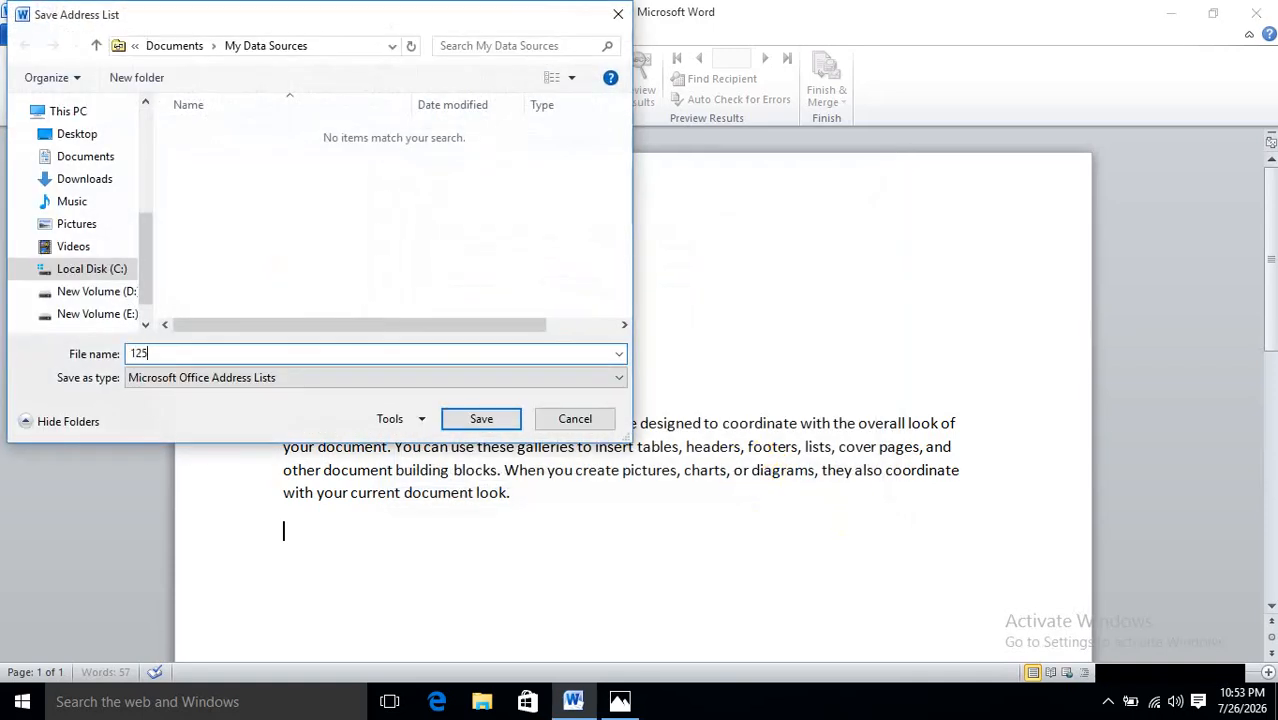
key("BackSpace")
key("BackSpace")
key("BackSpace")
key("BackSpace")
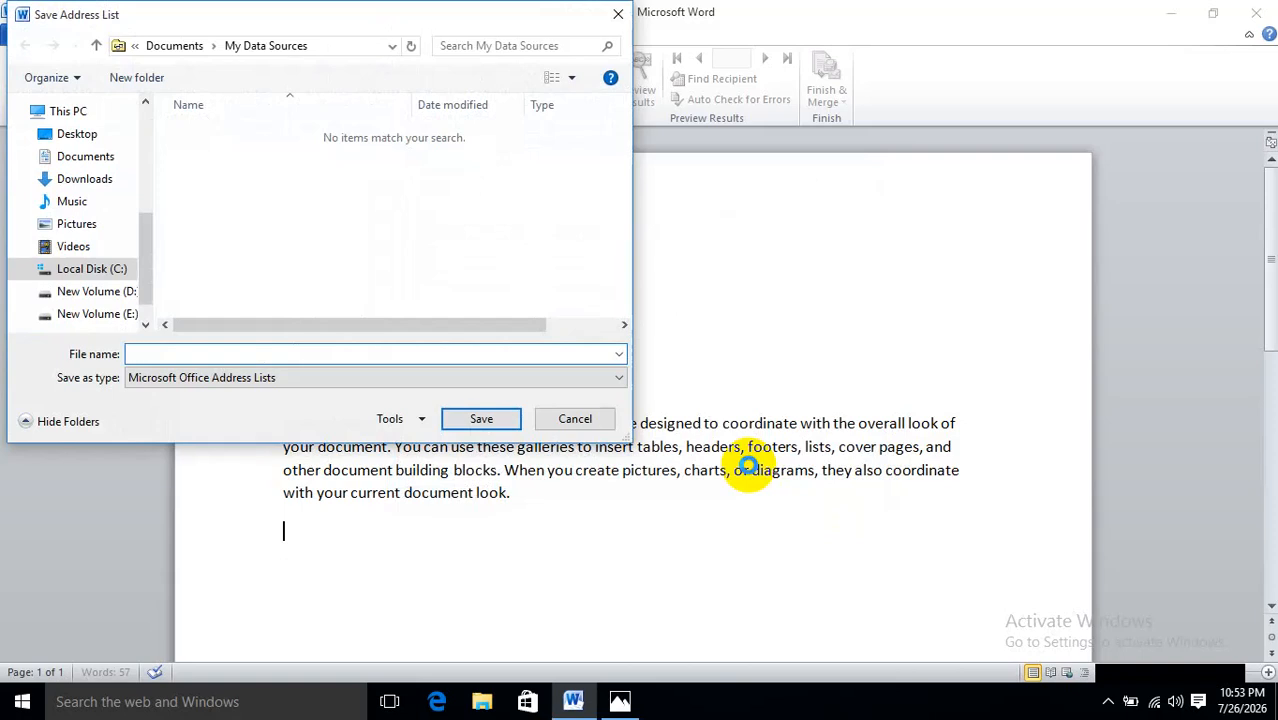
type("2026")
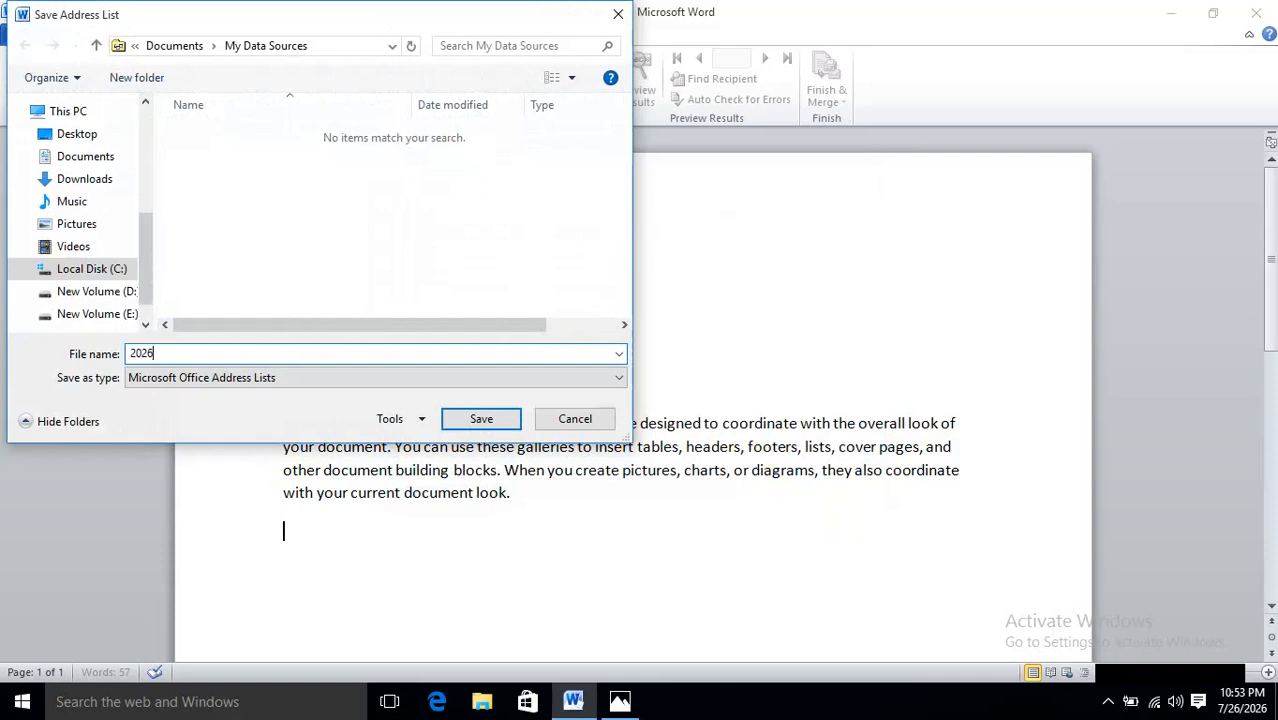
type(" Certificates")
left_click(482, 418)
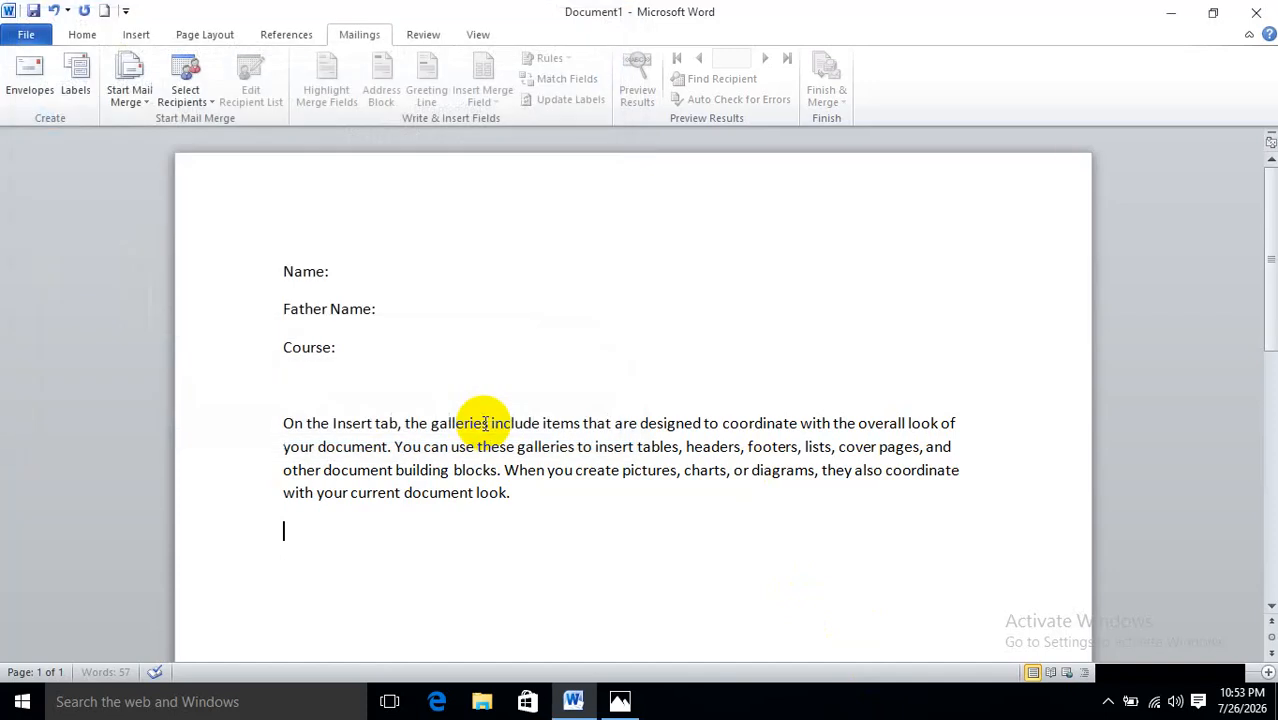
- Insert the «Name» and «Father_Name» merge fields at tab stops after their labels
left_click(359, 277)
key("Tab")
key("Tab")
key("Tab")
key("Tab")
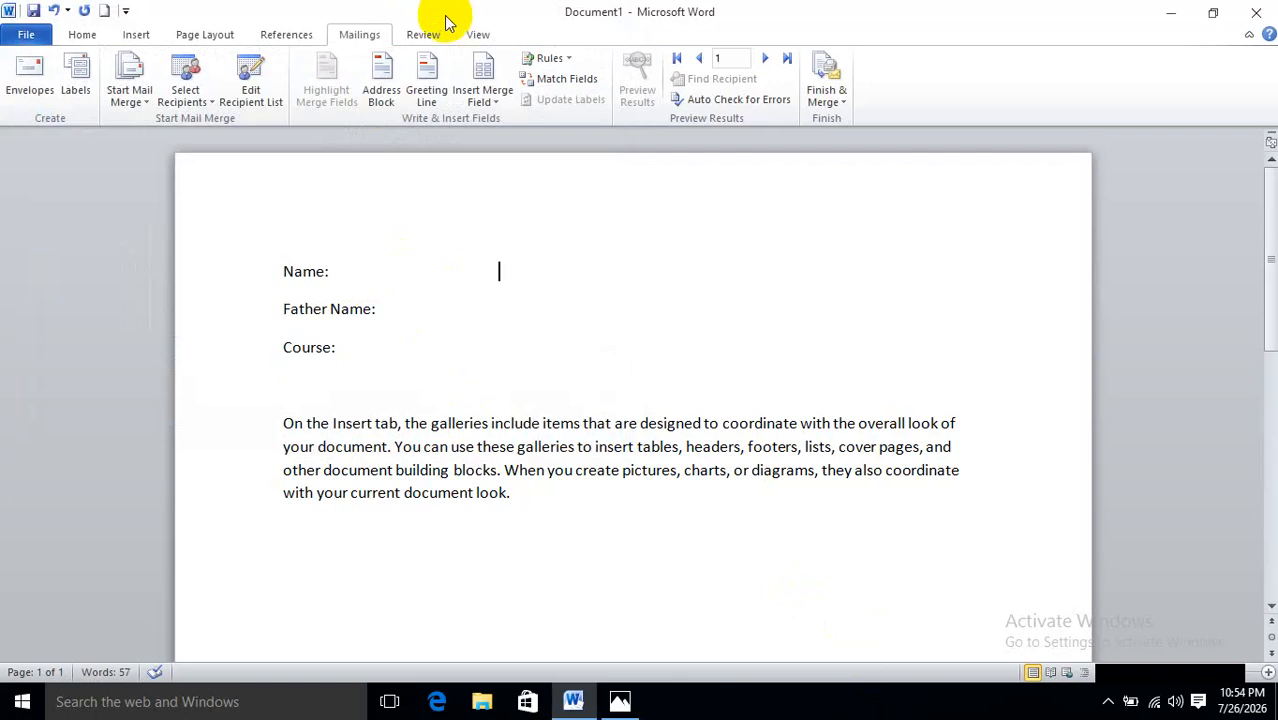
left_click(490, 102)
left_click(500, 122)
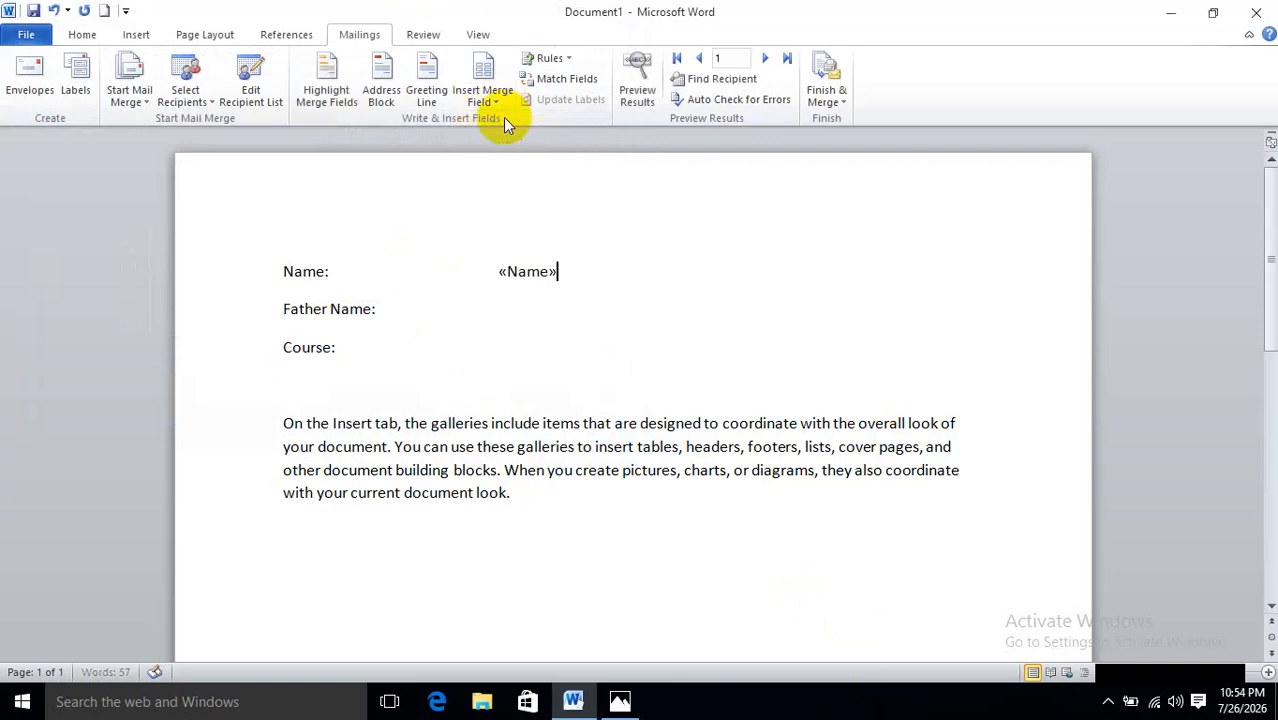
left_click(391, 316)
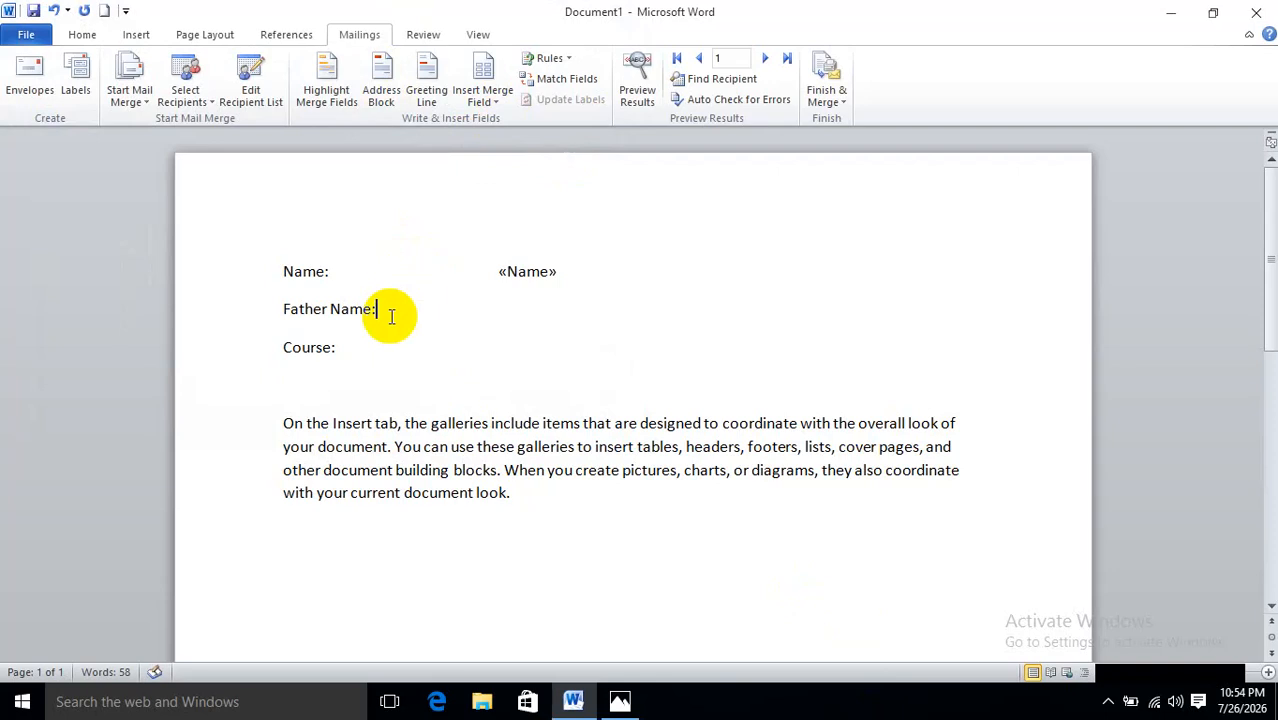
key("Tab")
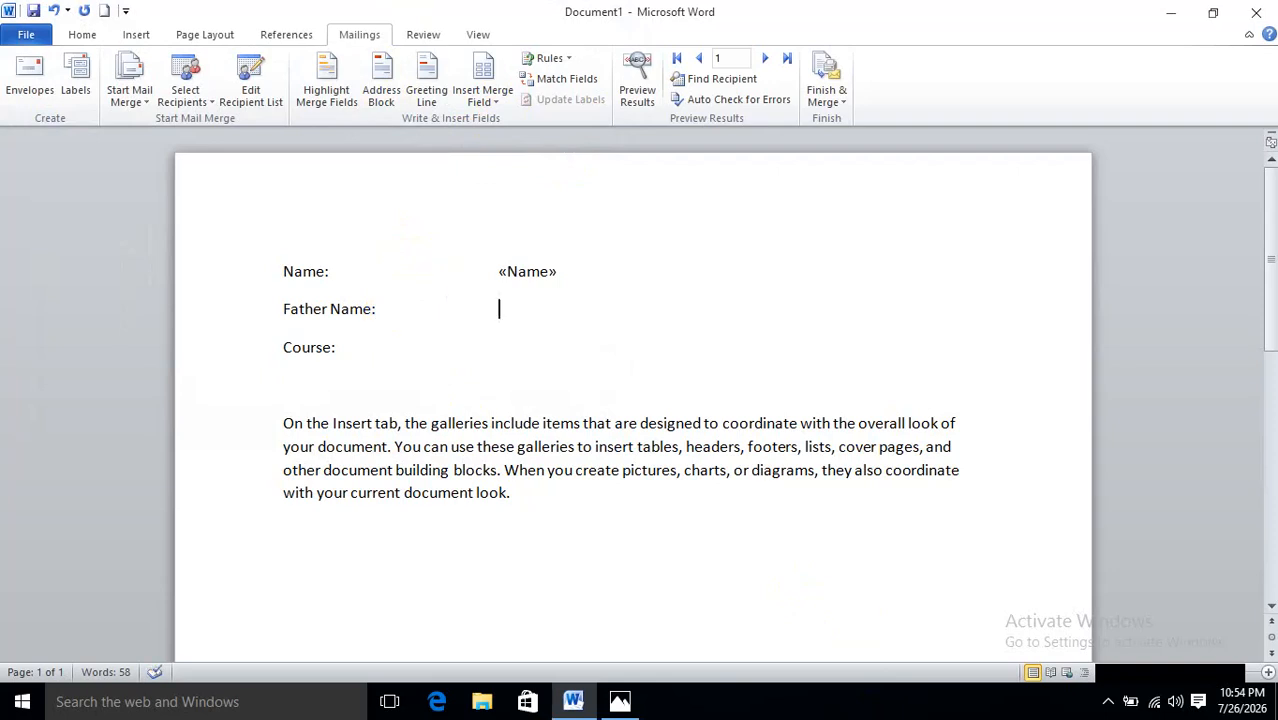
left_click(492, 102)
left_click(487, 143)
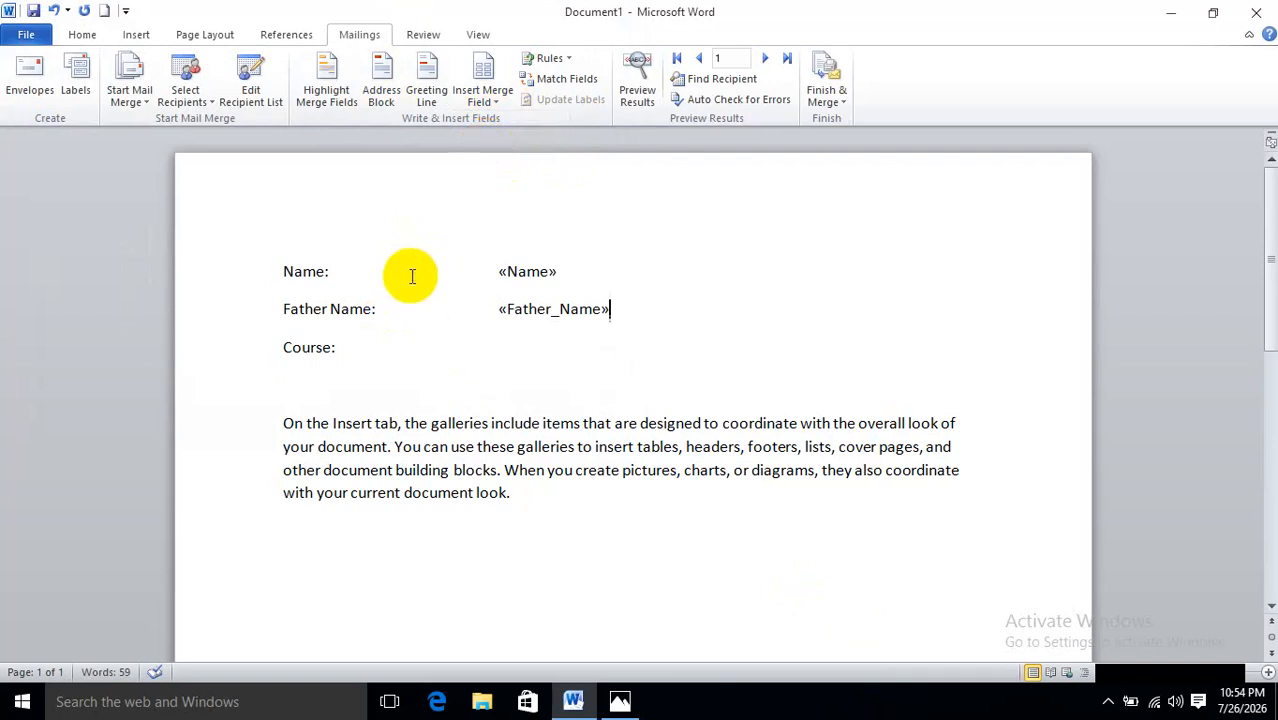
- Insert the «Course» merge field after Course: and preview the results
left_click(381, 361)
key("Tab")
key("Tab")
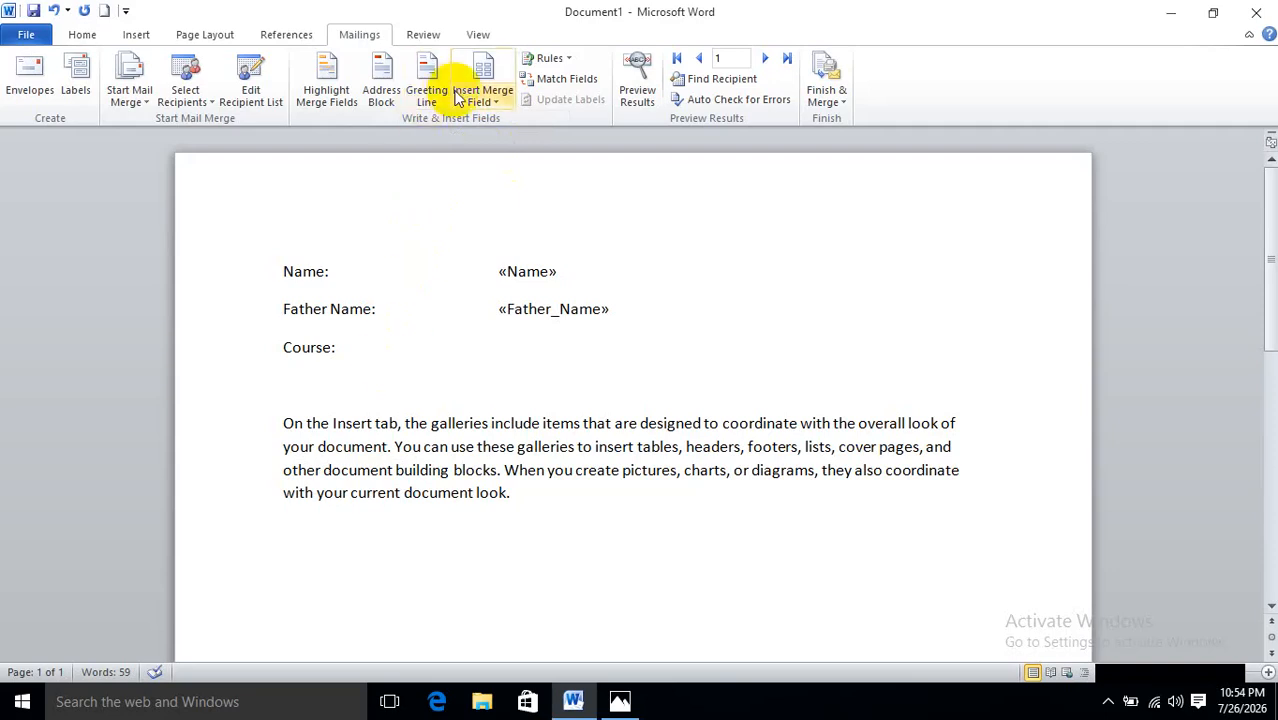
left_click(488, 96)
left_click(508, 162)
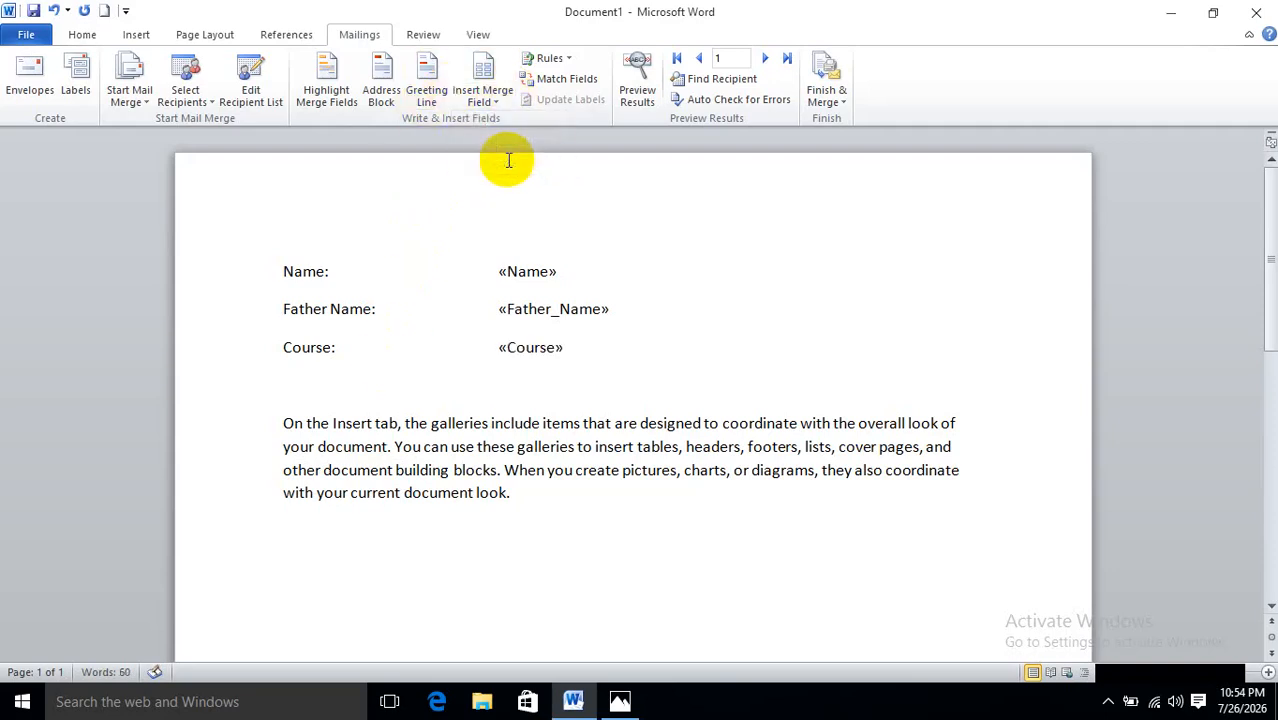
left_click(640, 74)
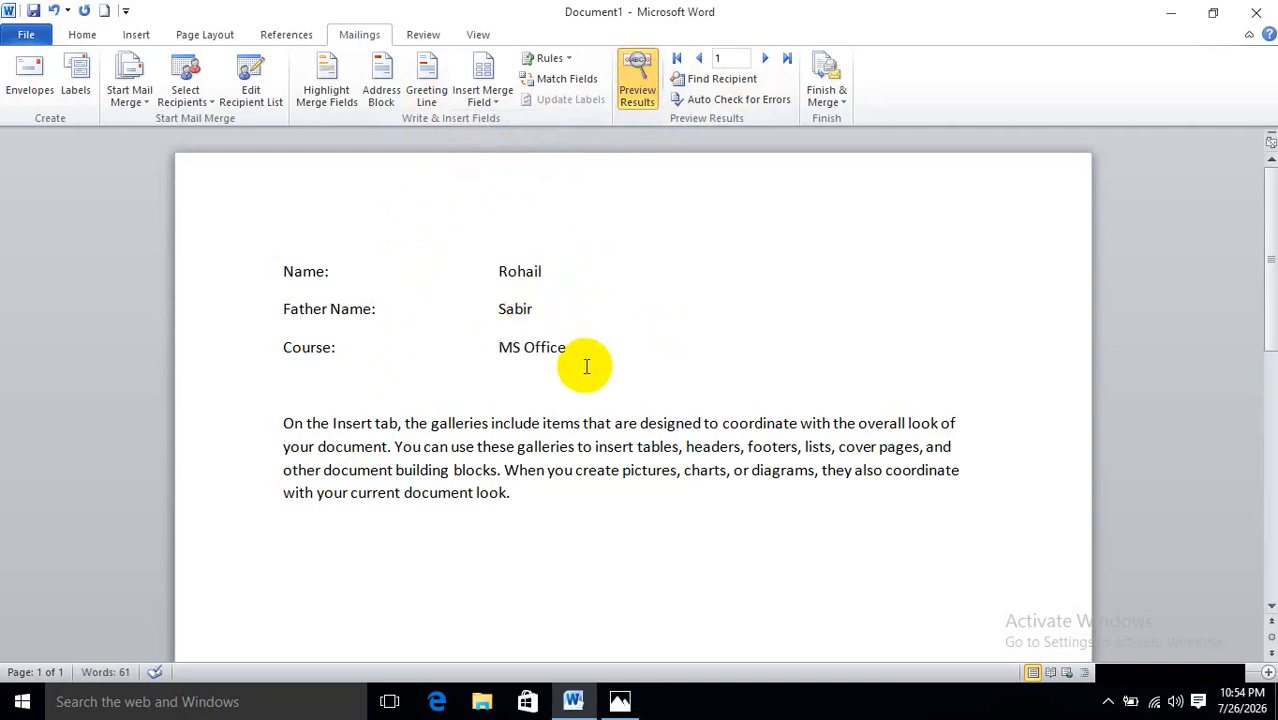
- Step forward to the fifth record, then back to the second recipient
left_click(765, 58)
left_click(765, 58)
left_click(765, 58)
left_click(765, 58)
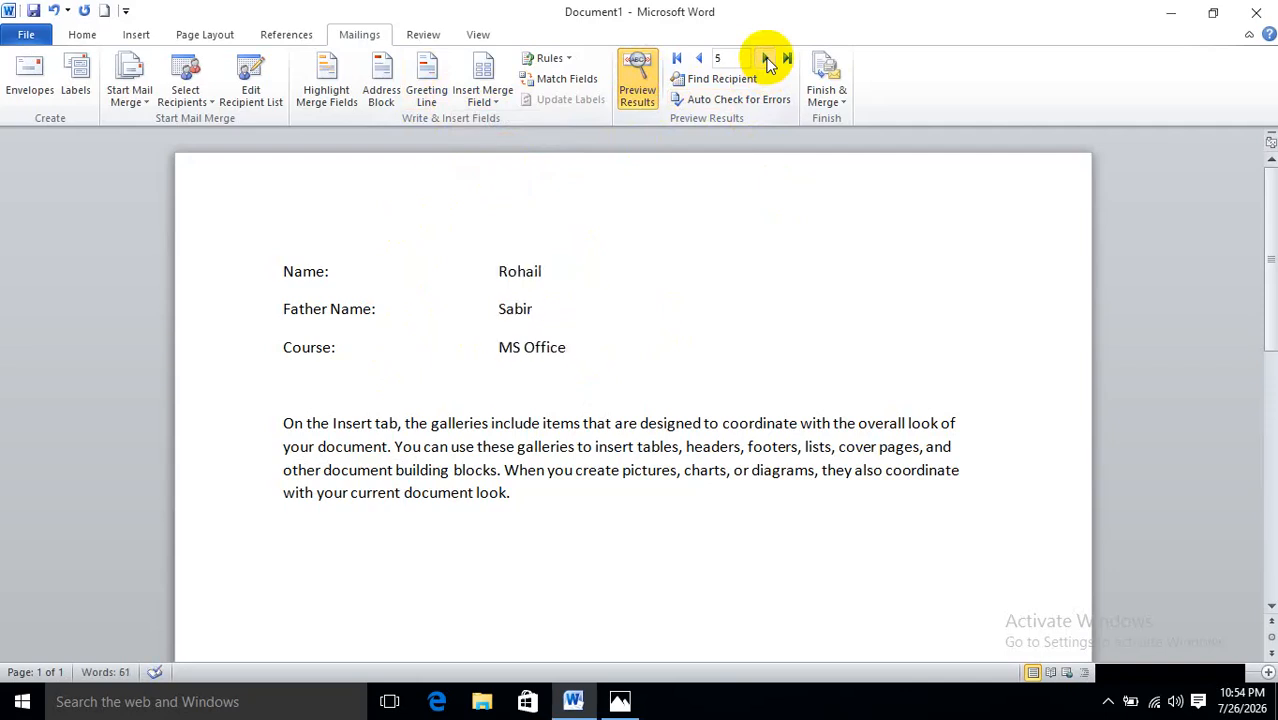
left_click(697, 60)
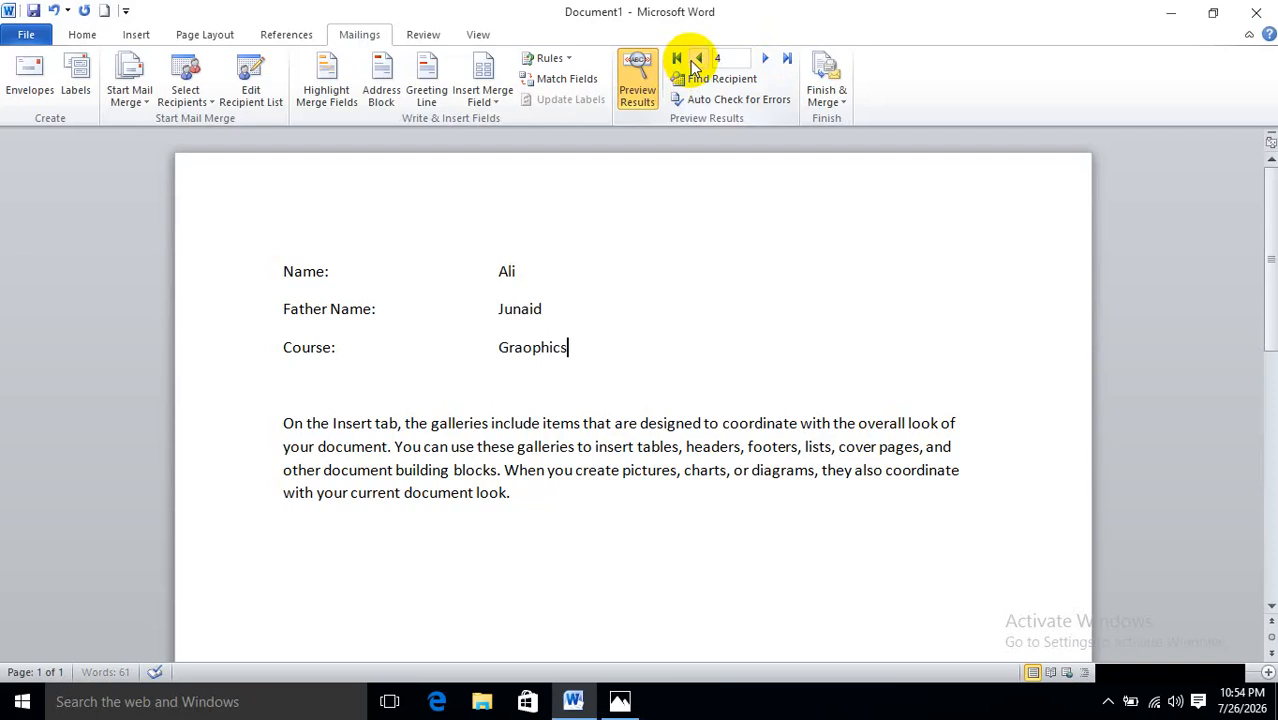
left_click(697, 60)
left_click(697, 60)
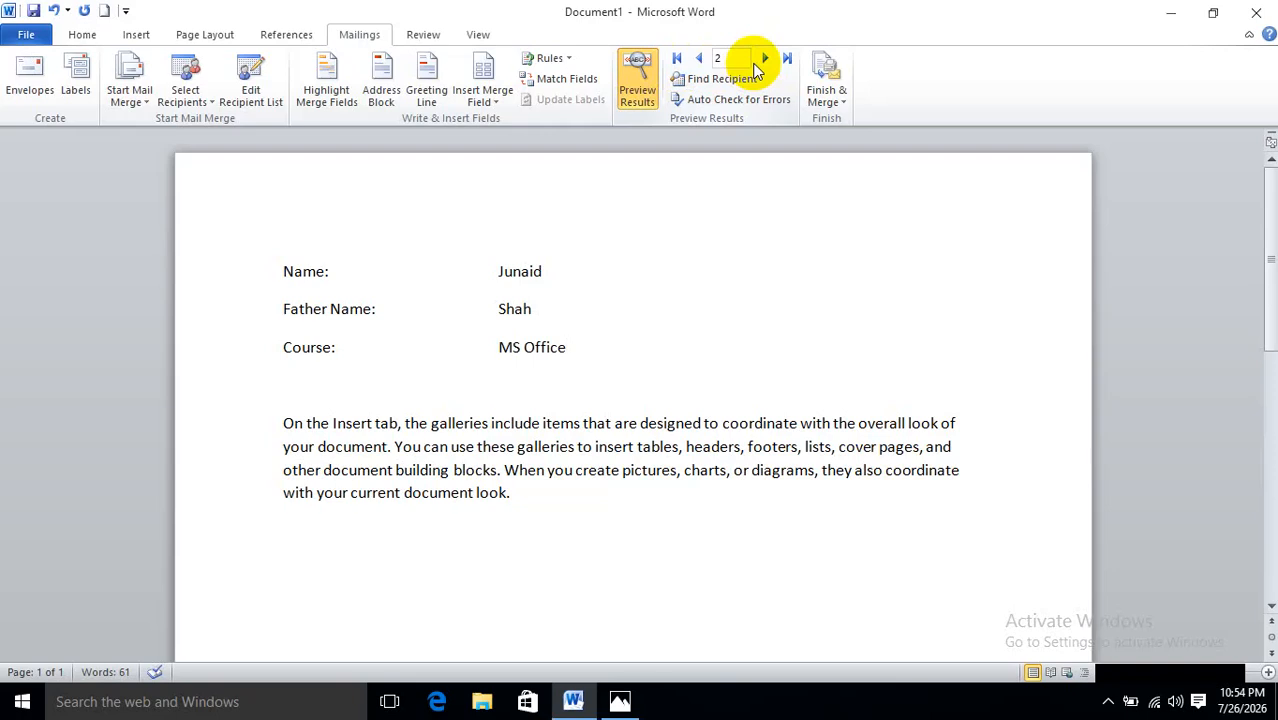
- Merge all records into individual editable letters with Edit Individual Documents
left_click(841, 106)
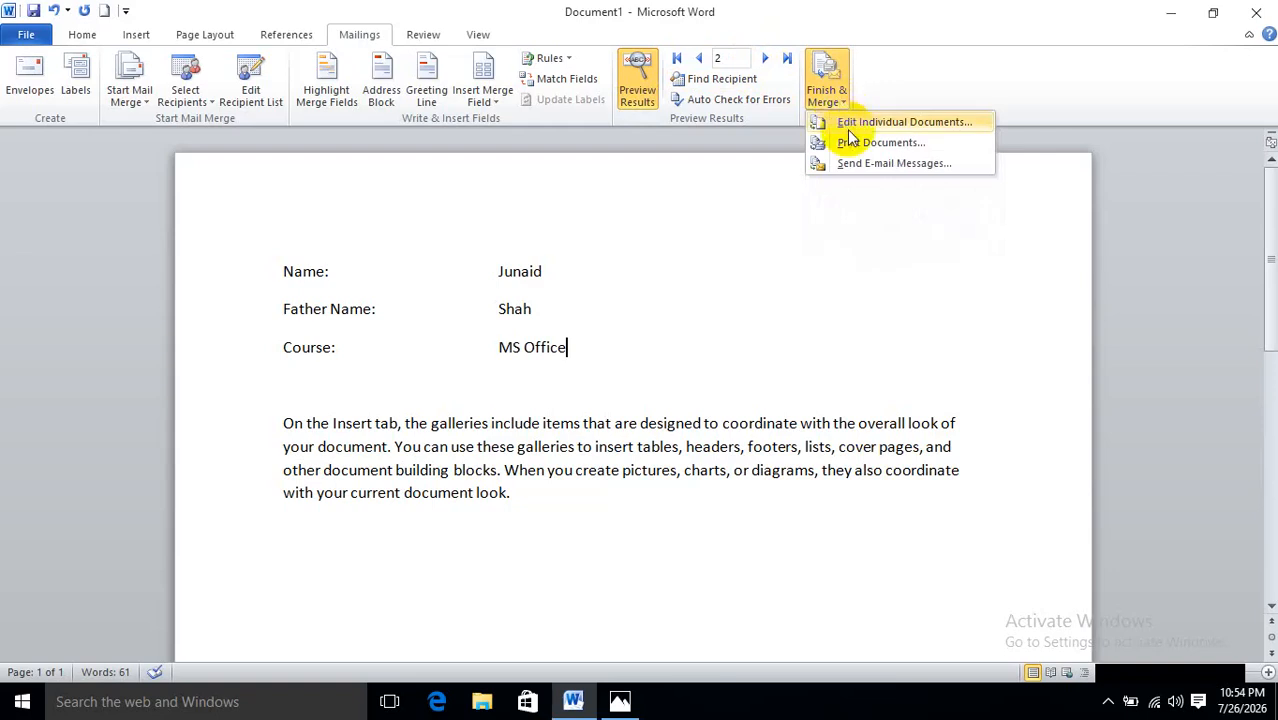
left_click(847, 129)
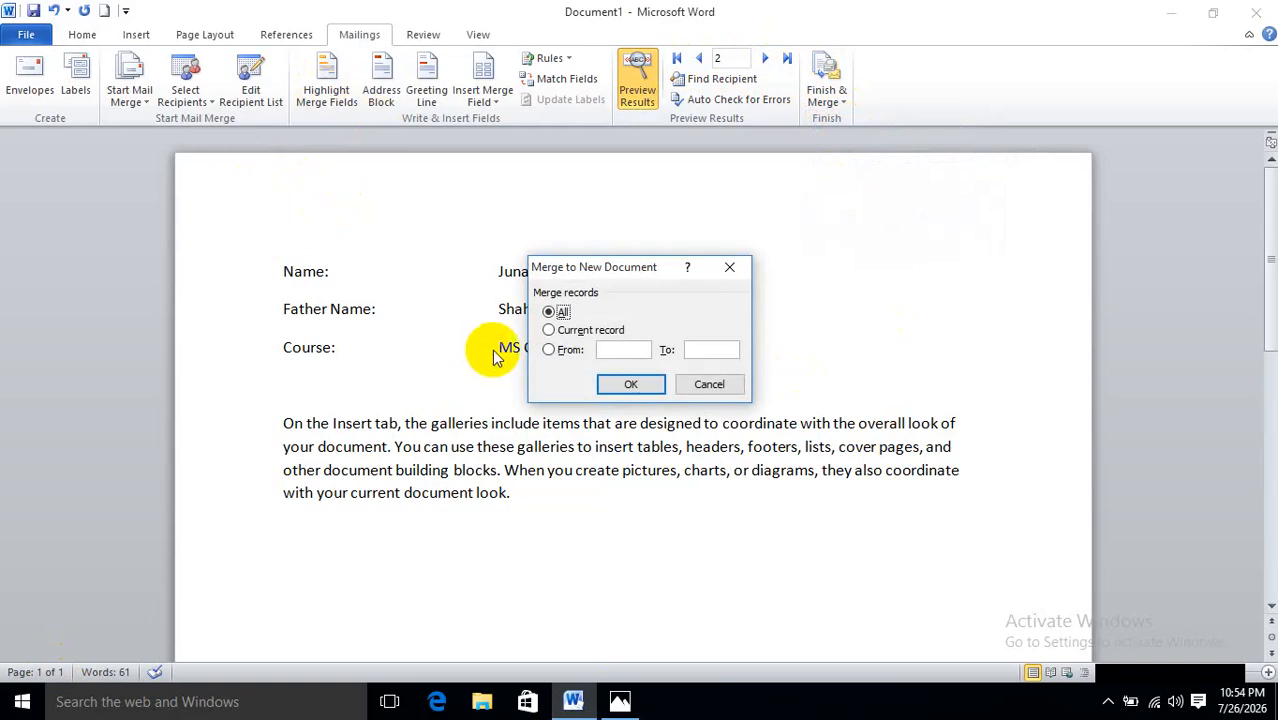
left_click(622, 386)
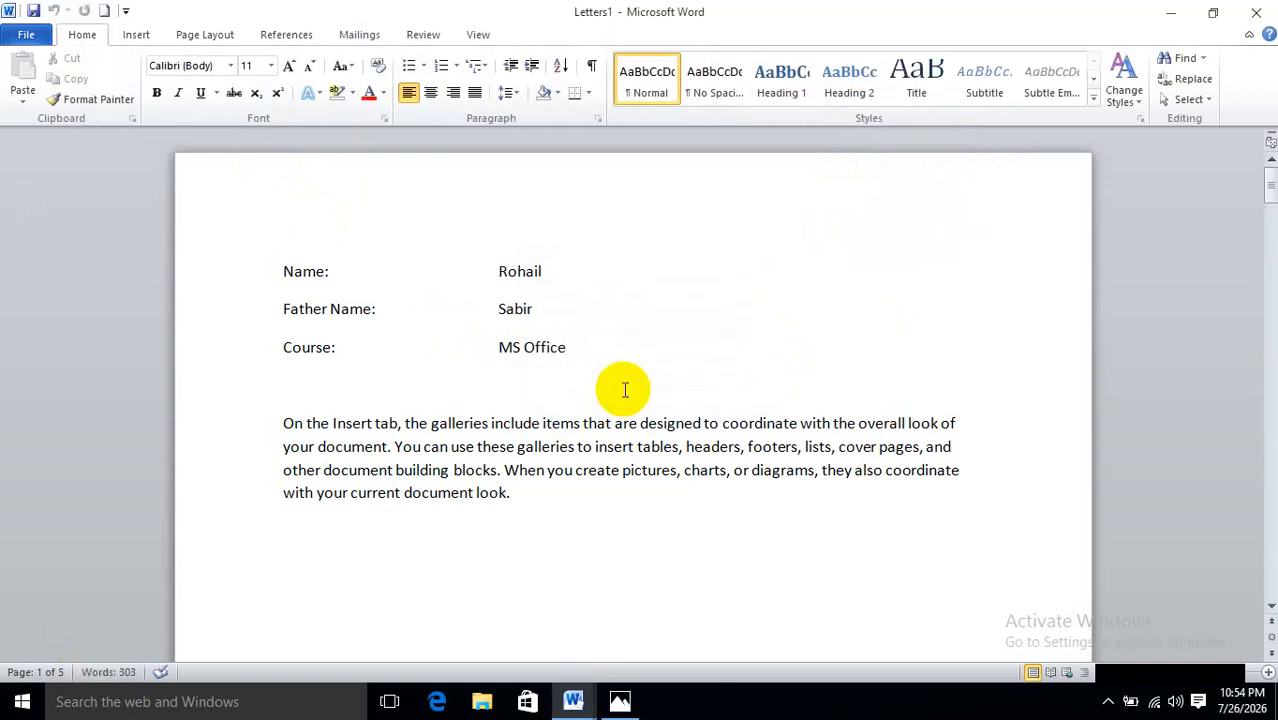
- Review the merged Letters1 pages, then close it without saving
scroll(588, 383, "down", 20)
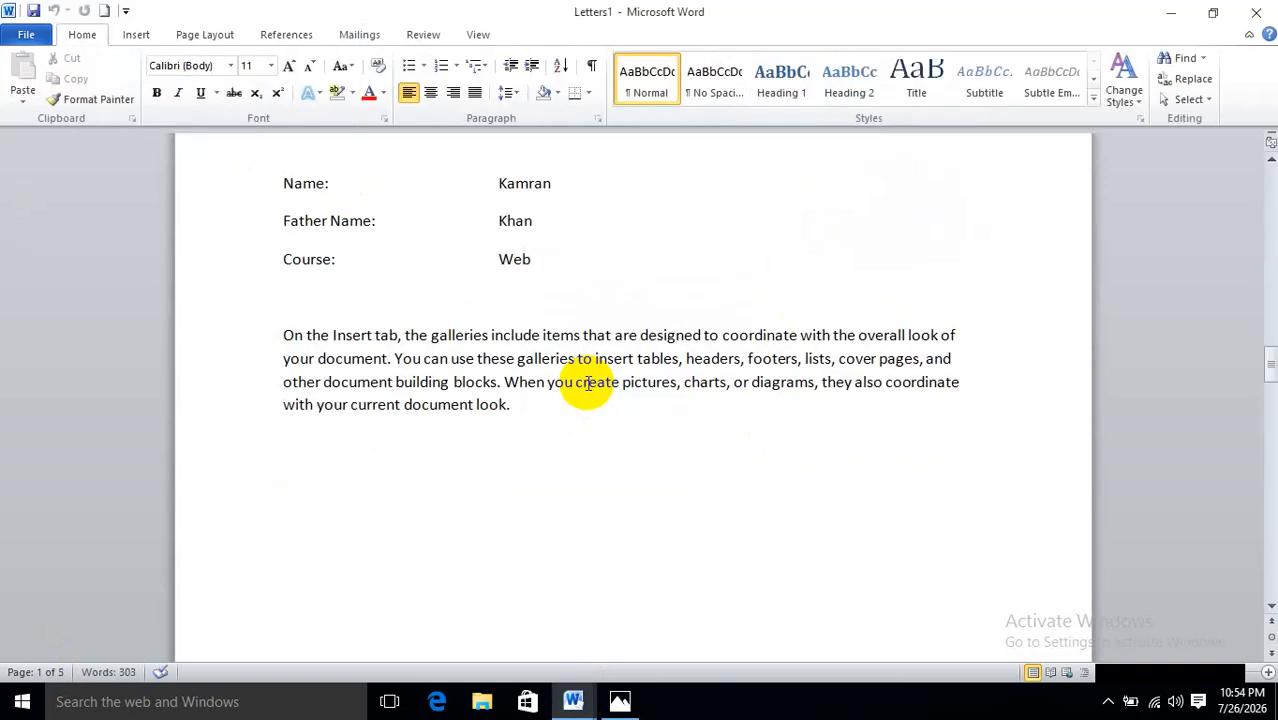
scroll(588, 383, "down", 20)
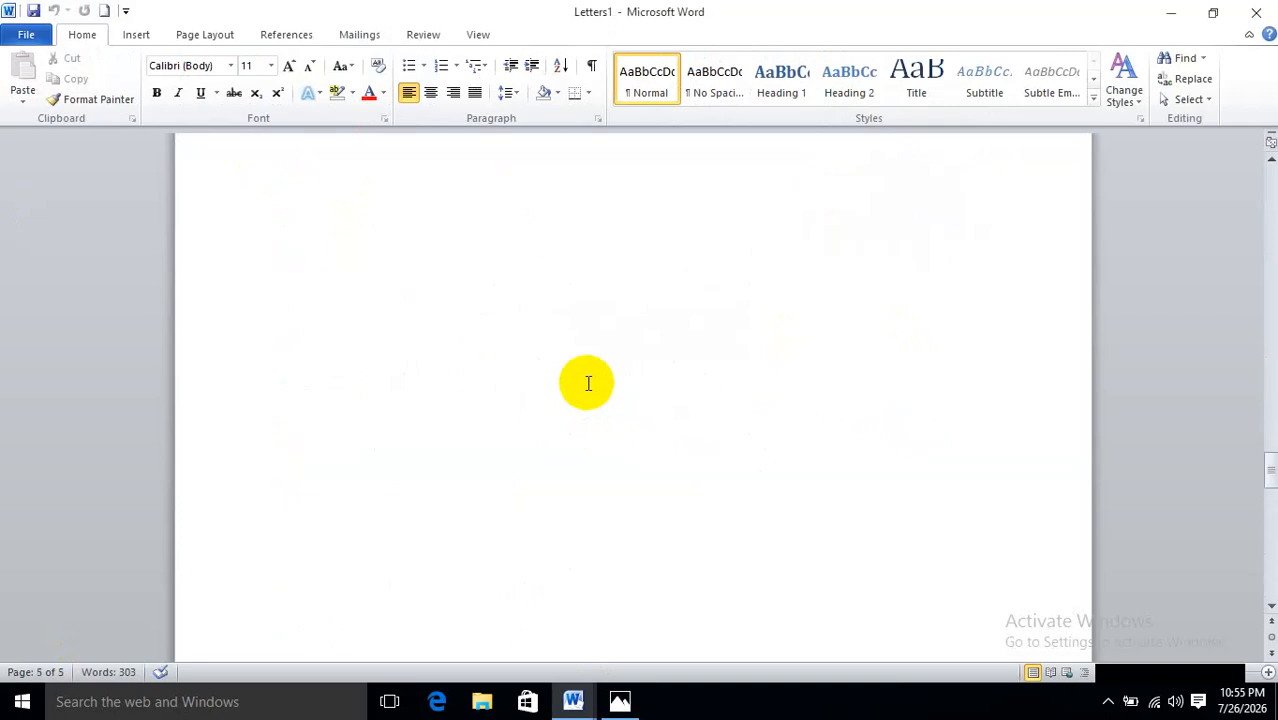
scroll(588, 383, "up", 12)
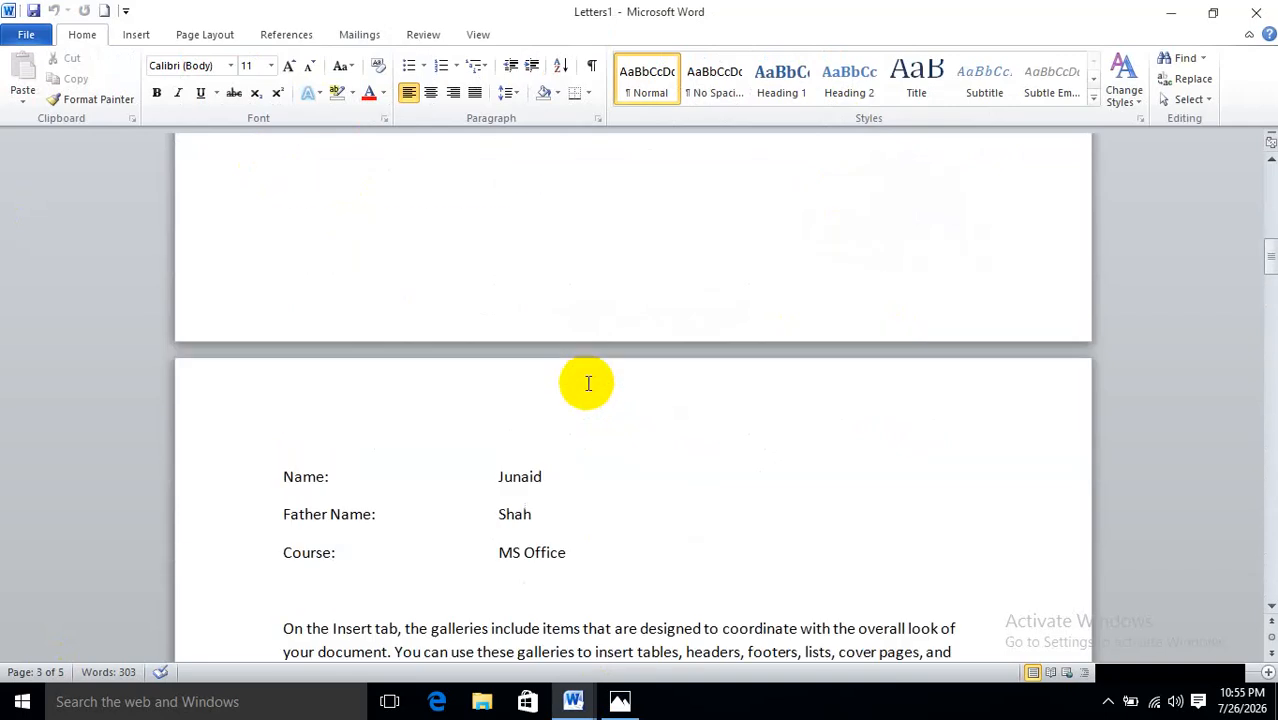
scroll(588, 383, "up", 15)
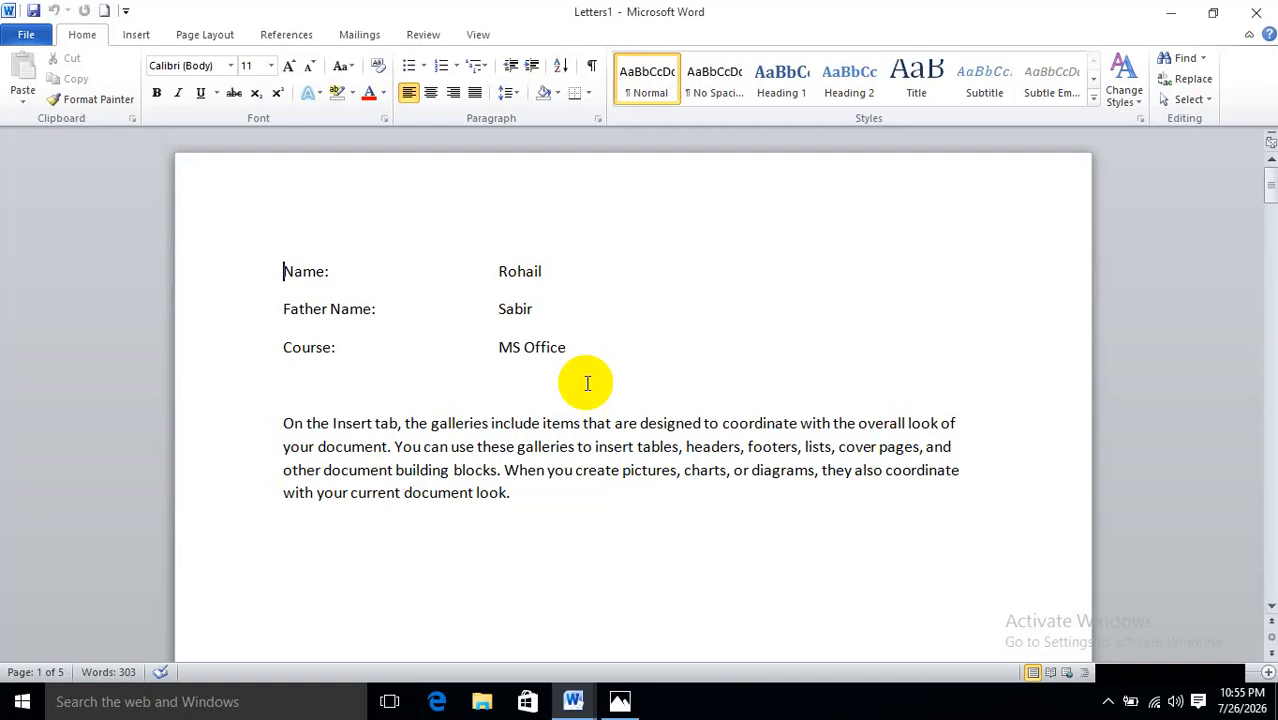
left_click(364, 34)
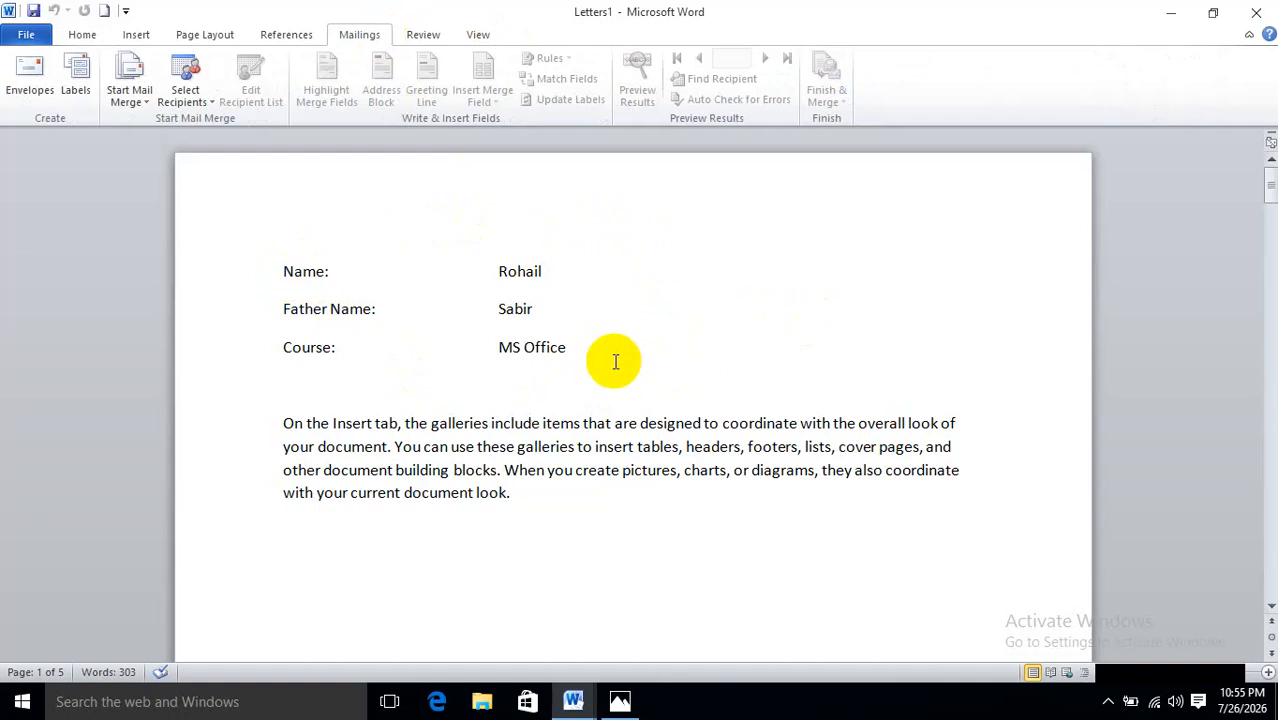
left_click(1254, 13)
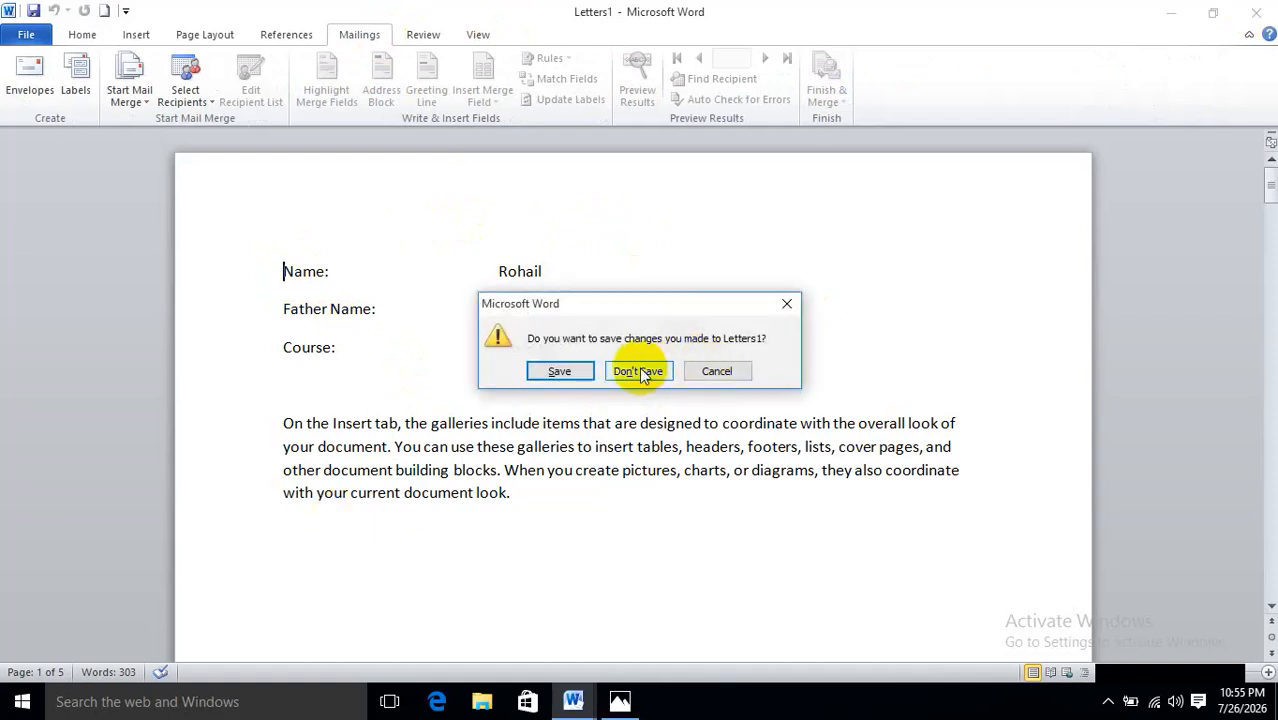
left_click(645, 371)
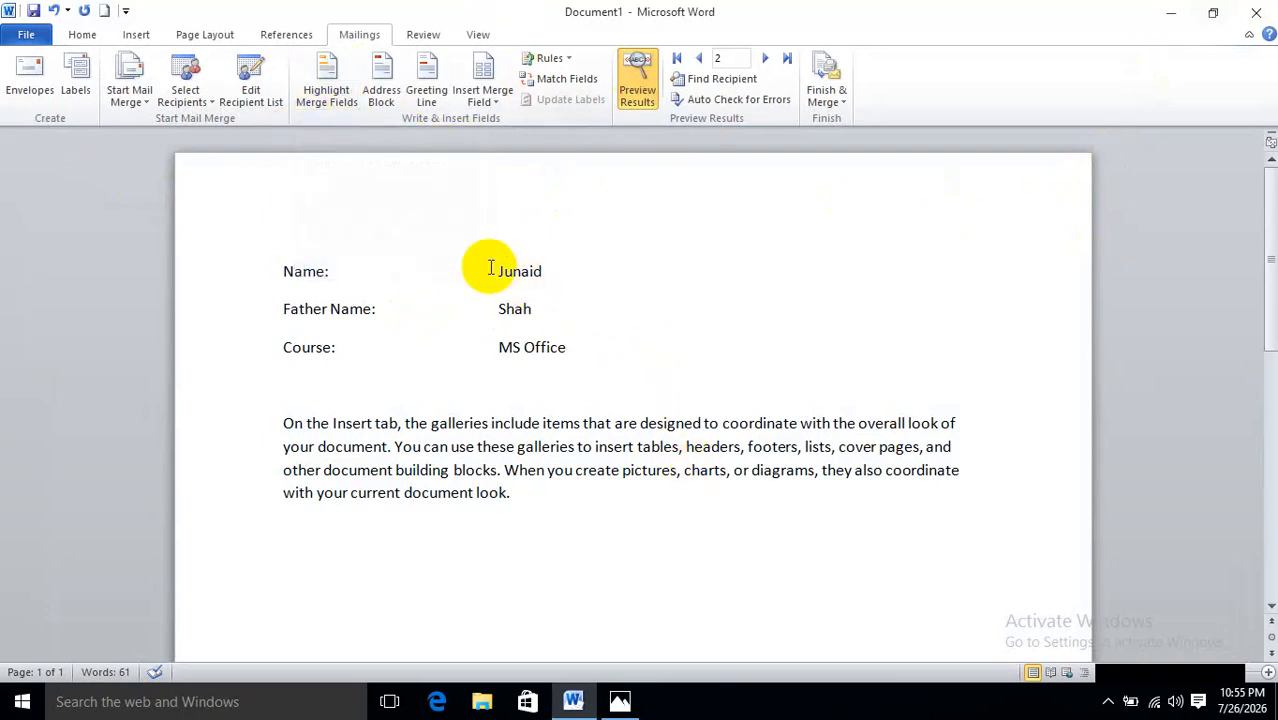
- Turn Highlight Merge Fields on and back off to check the inserted fields
left_click_drag(497, 271, 533, 317)
left_click(532, 305)
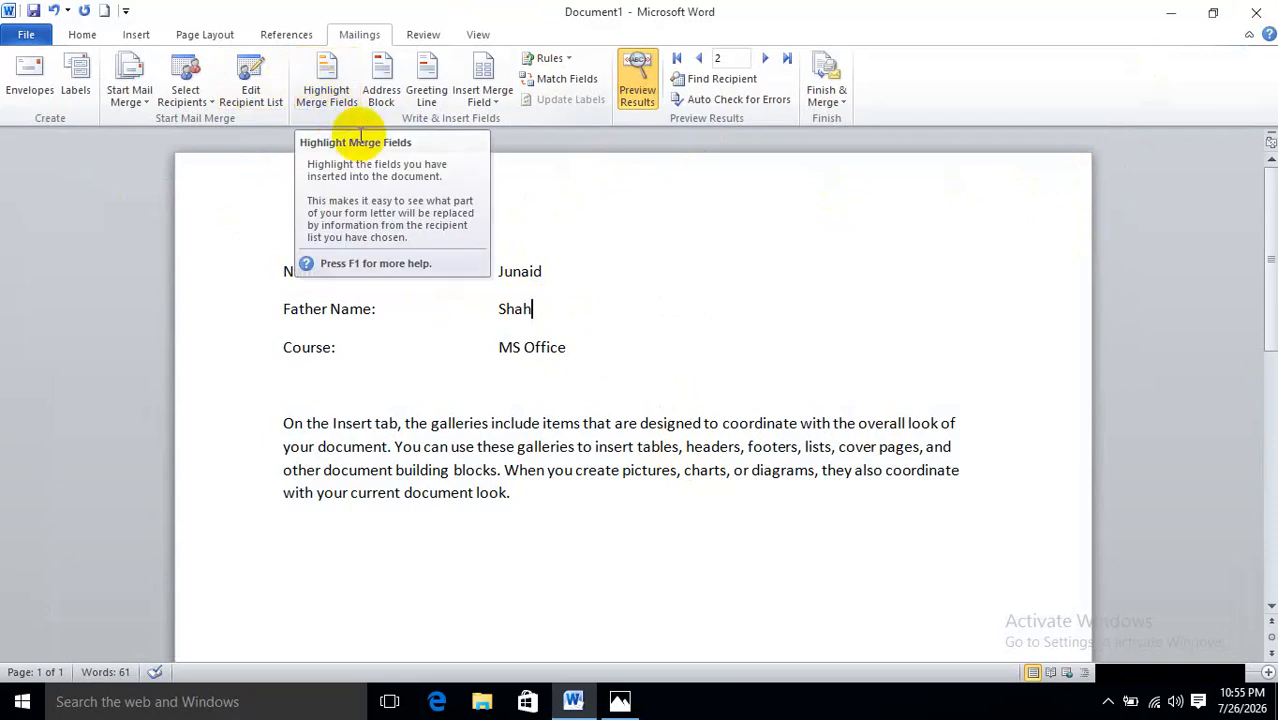
left_click(338, 95)
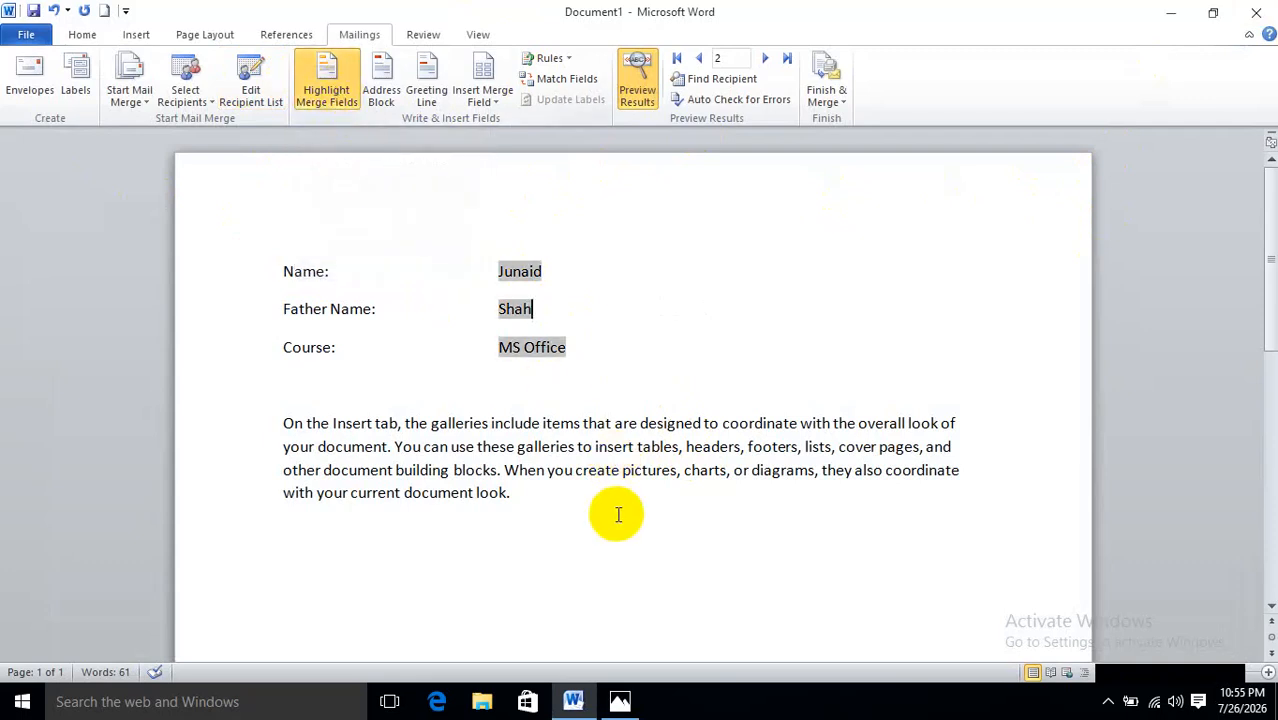
left_click(323, 68)
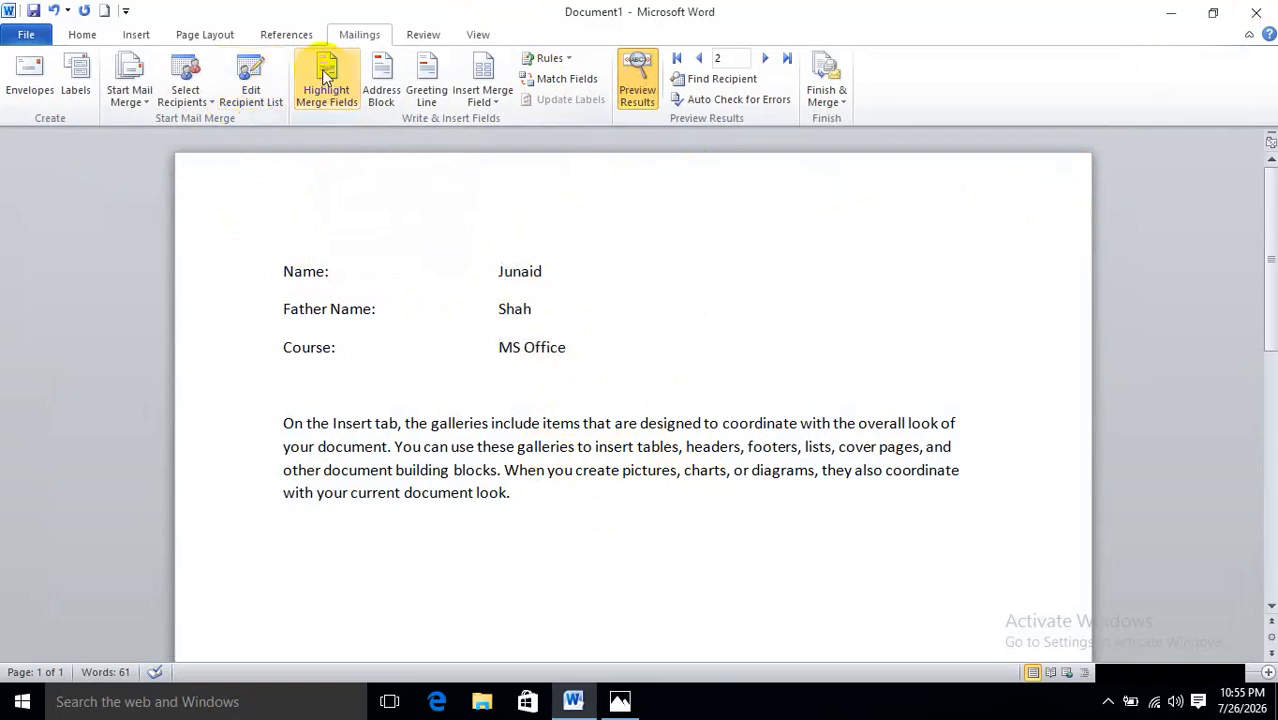
- Advance the preview to the fourth recipient, course Graophics, then cancel Address Block
left_click(385, 78)
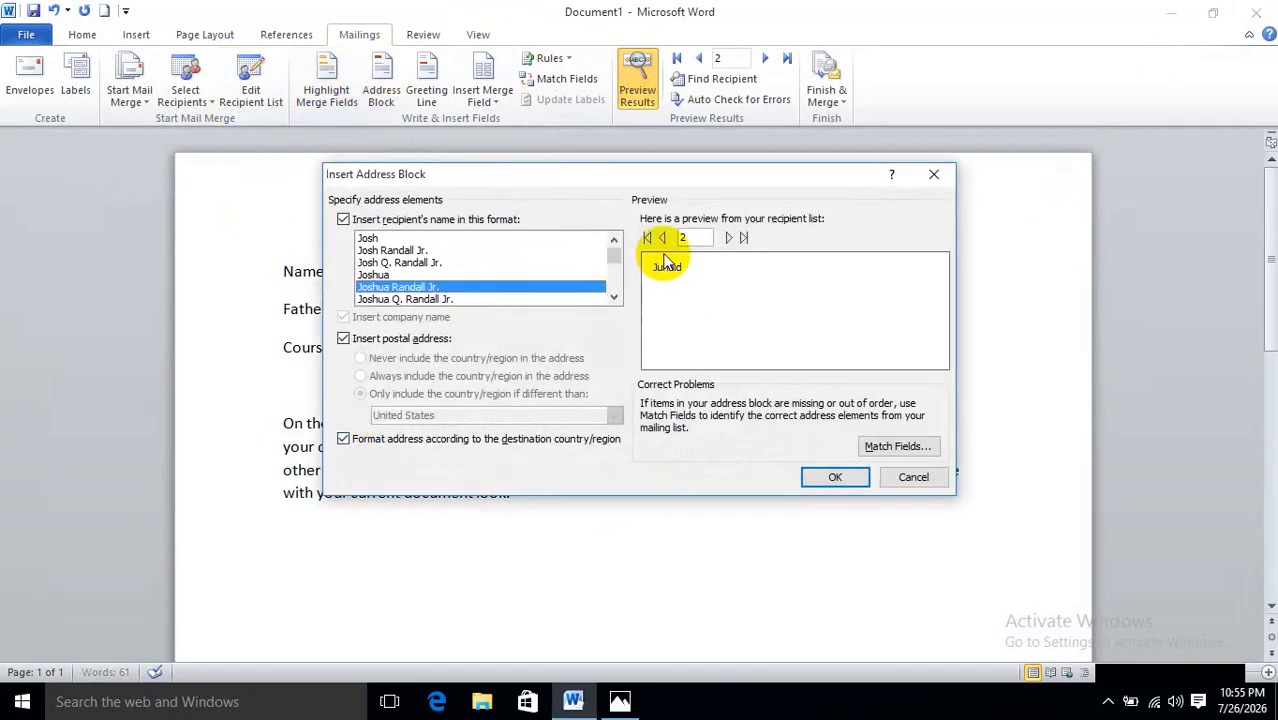
left_click(730, 240)
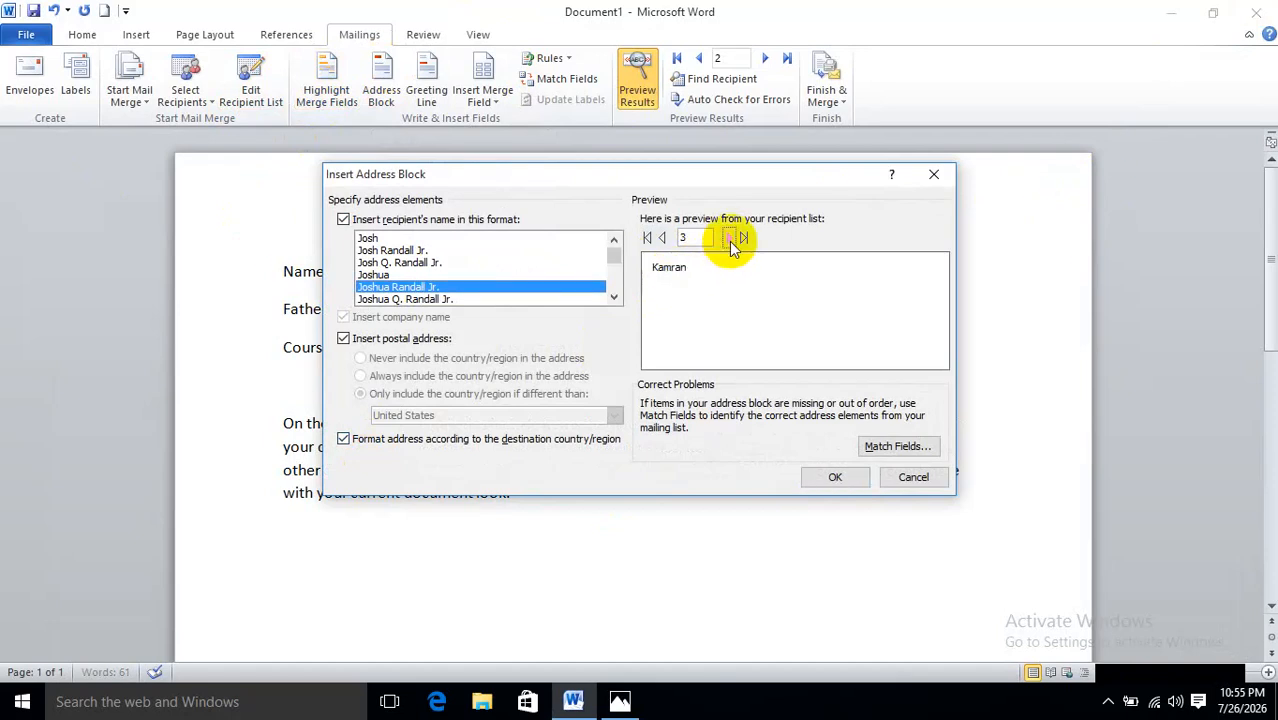
left_click(730, 240)
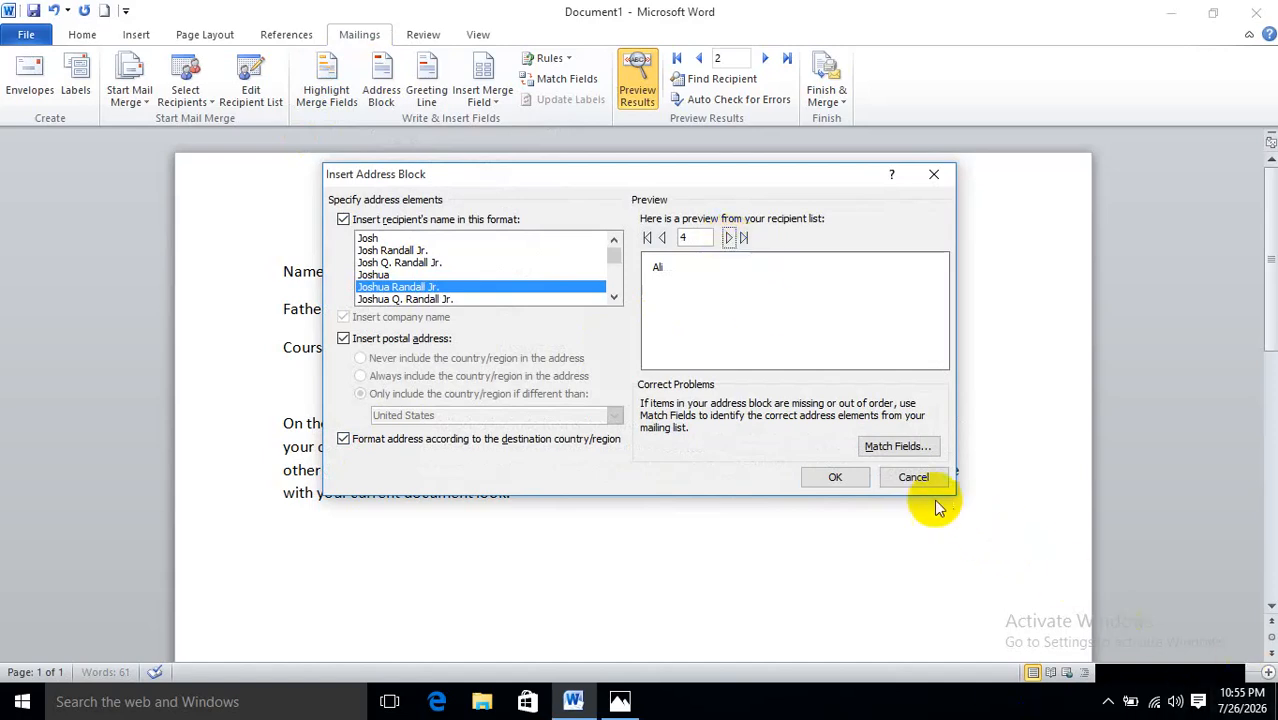
left_click(913, 477)
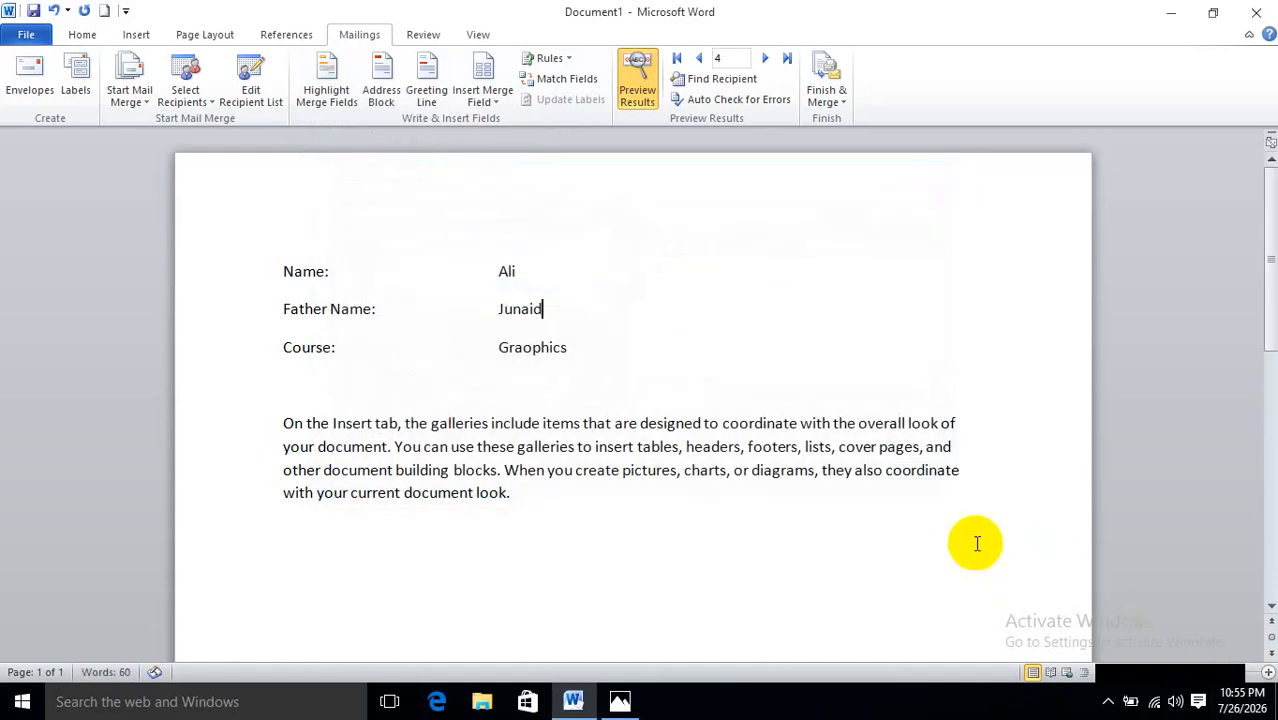
left_click(430, 90)
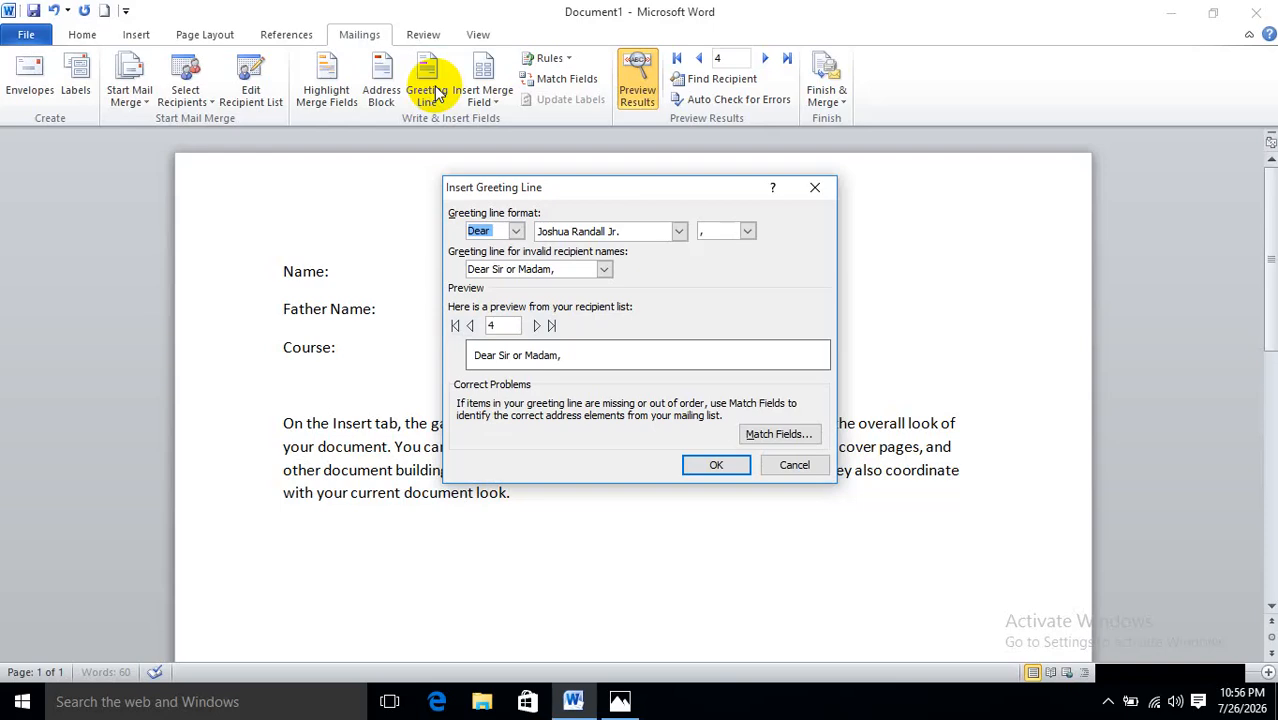
left_click(788, 465)
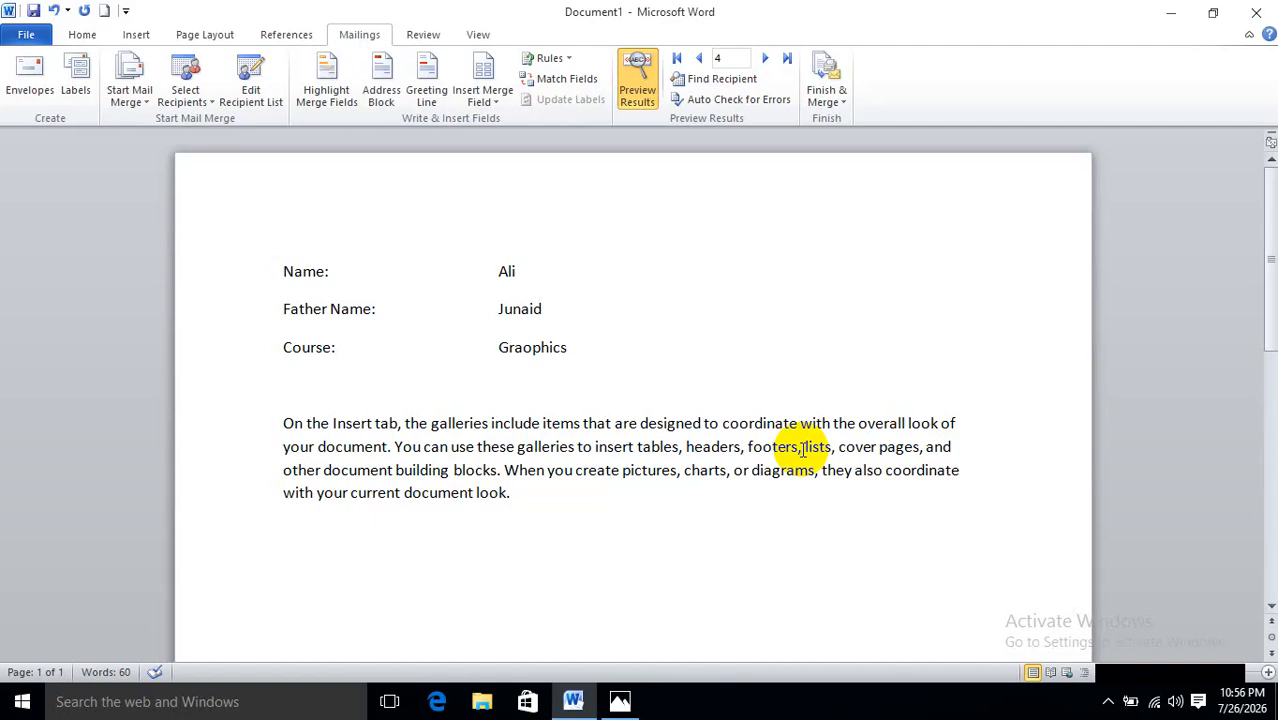
- Open the 2026 Certificates.mdb recipient data for editing and start a recipient search
left_click(268, 92)
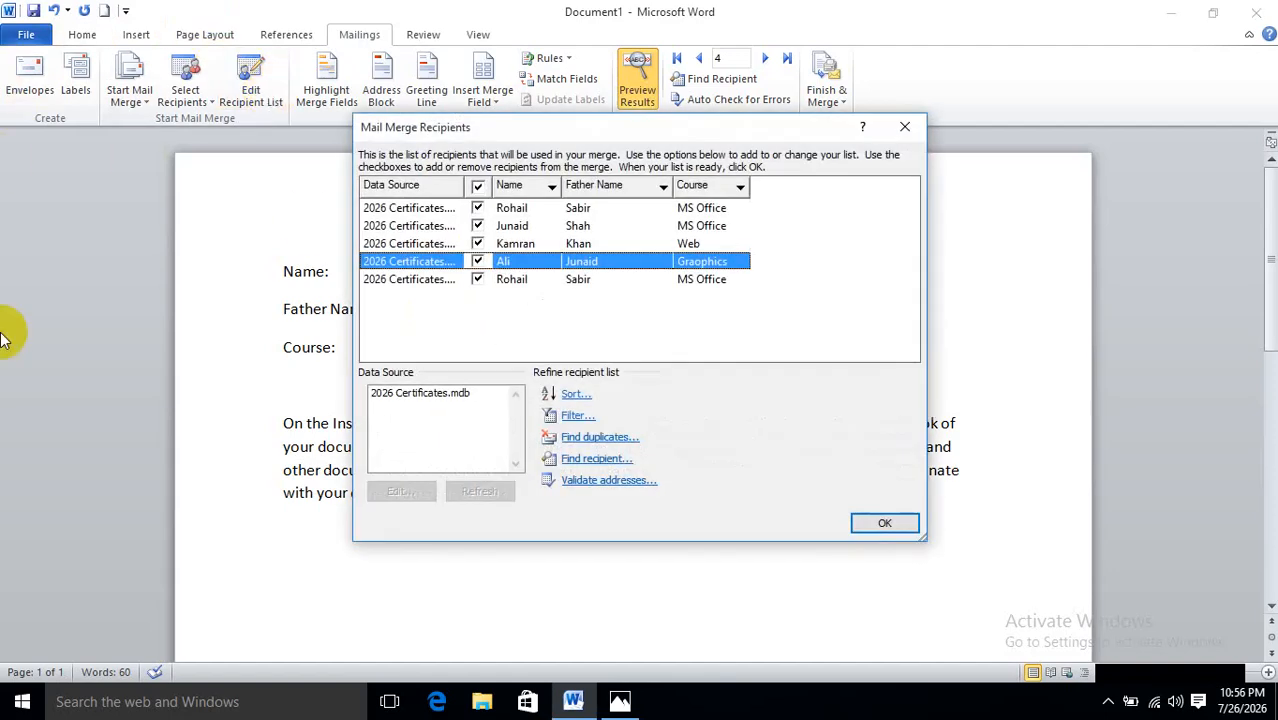
left_click(405, 395)
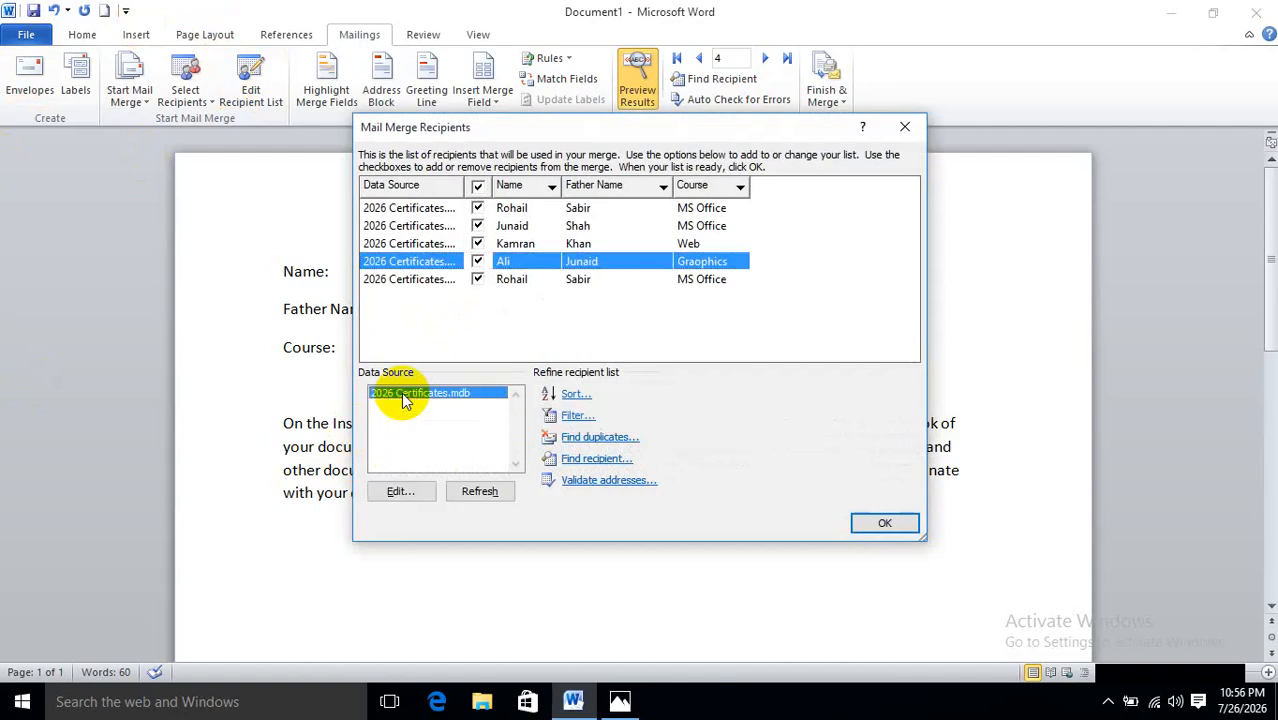
left_click(400, 492)
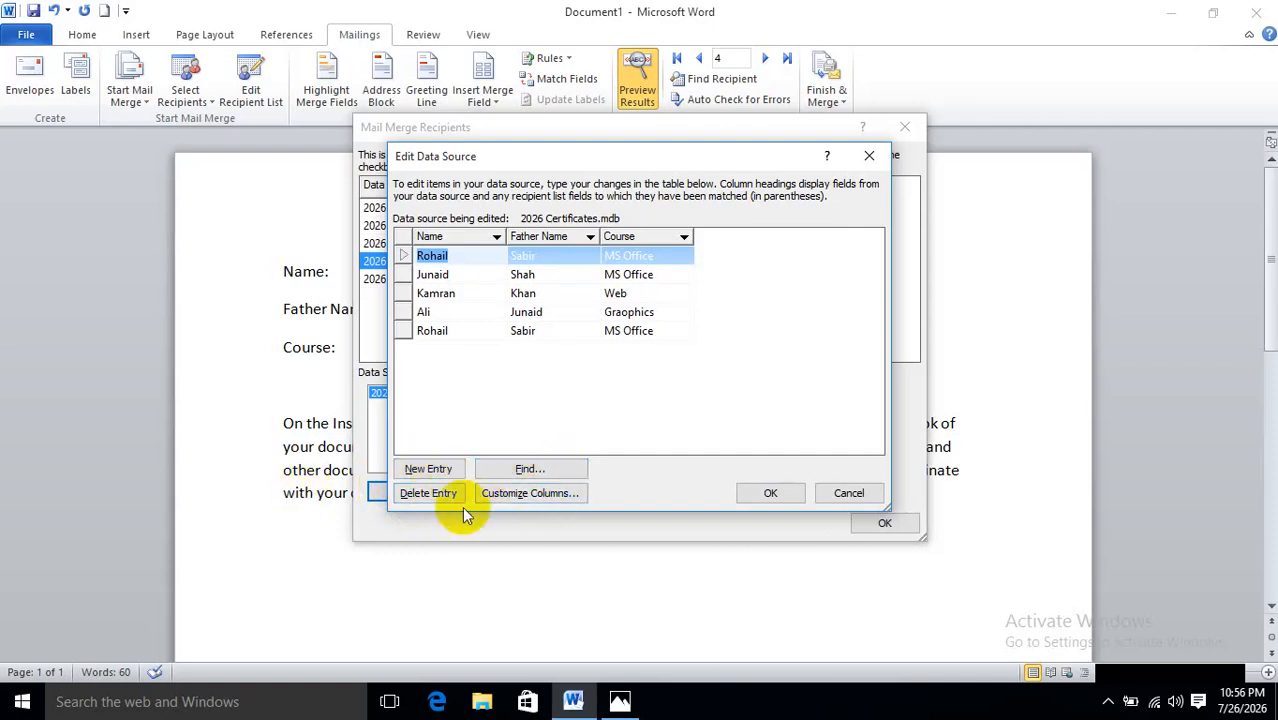
left_click(543, 474)
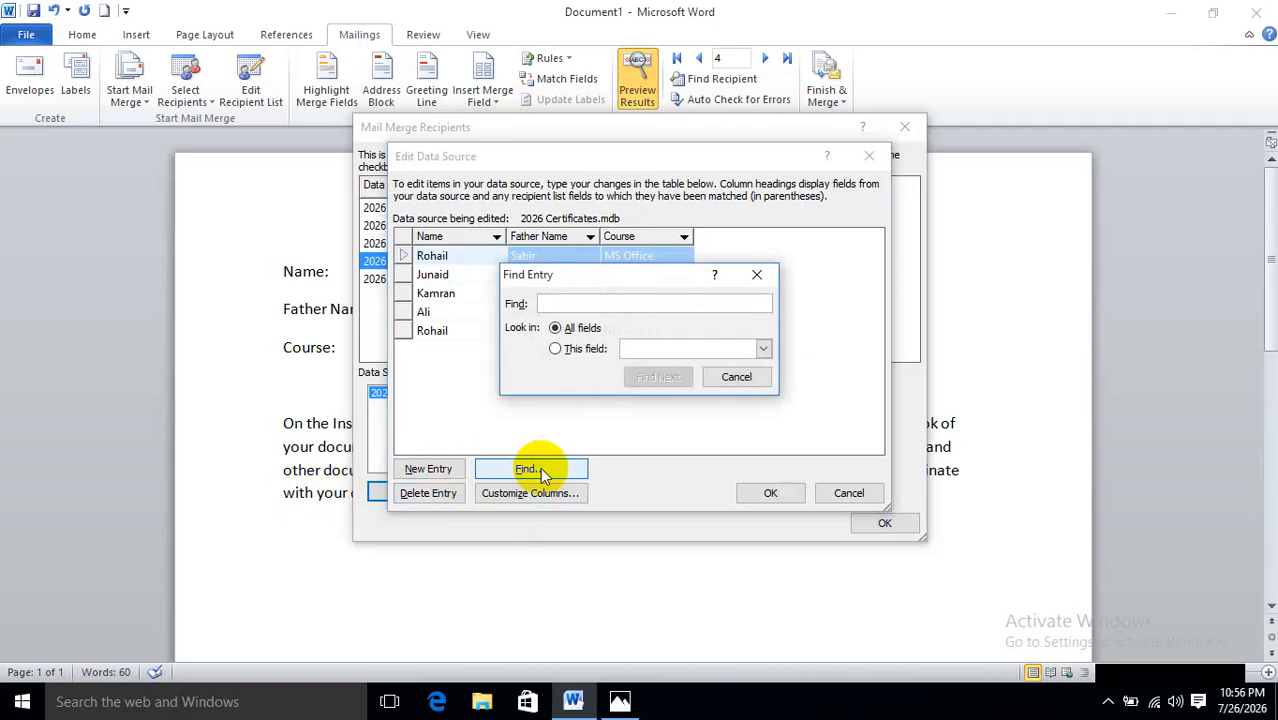
- Search the recipient data for Ali, then close the search box
type("Ali")
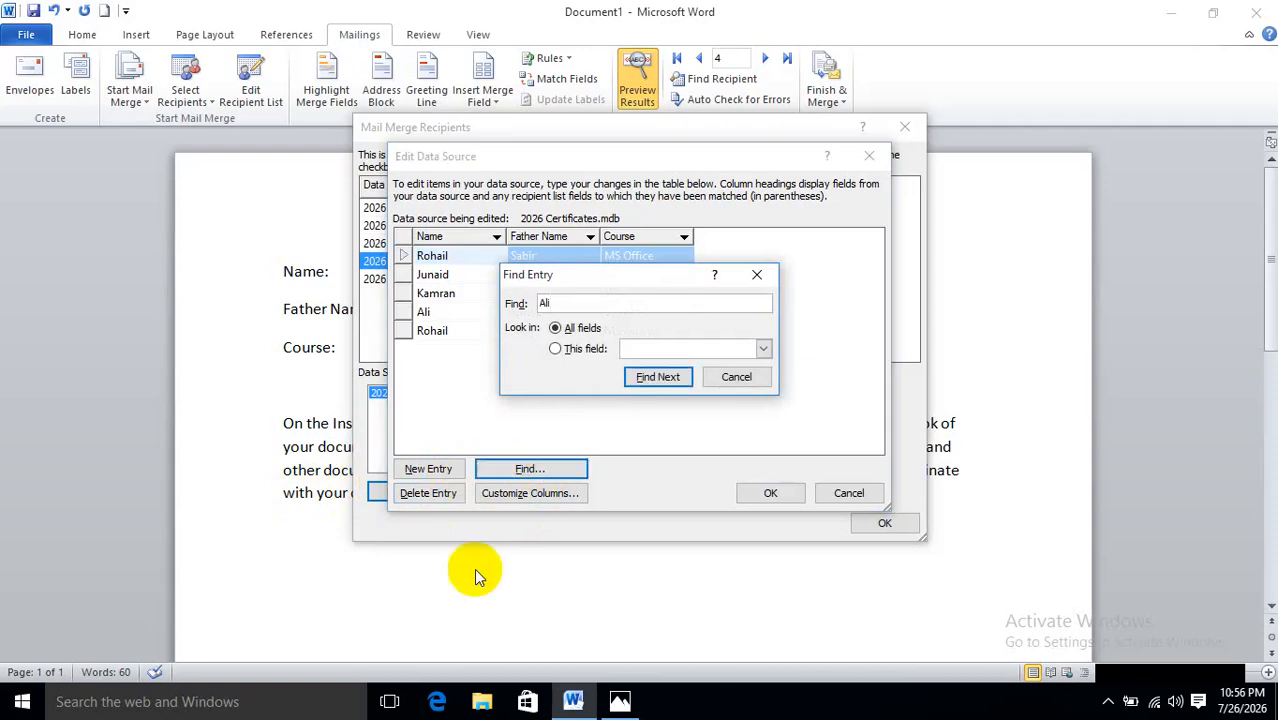
left_click(668, 380)
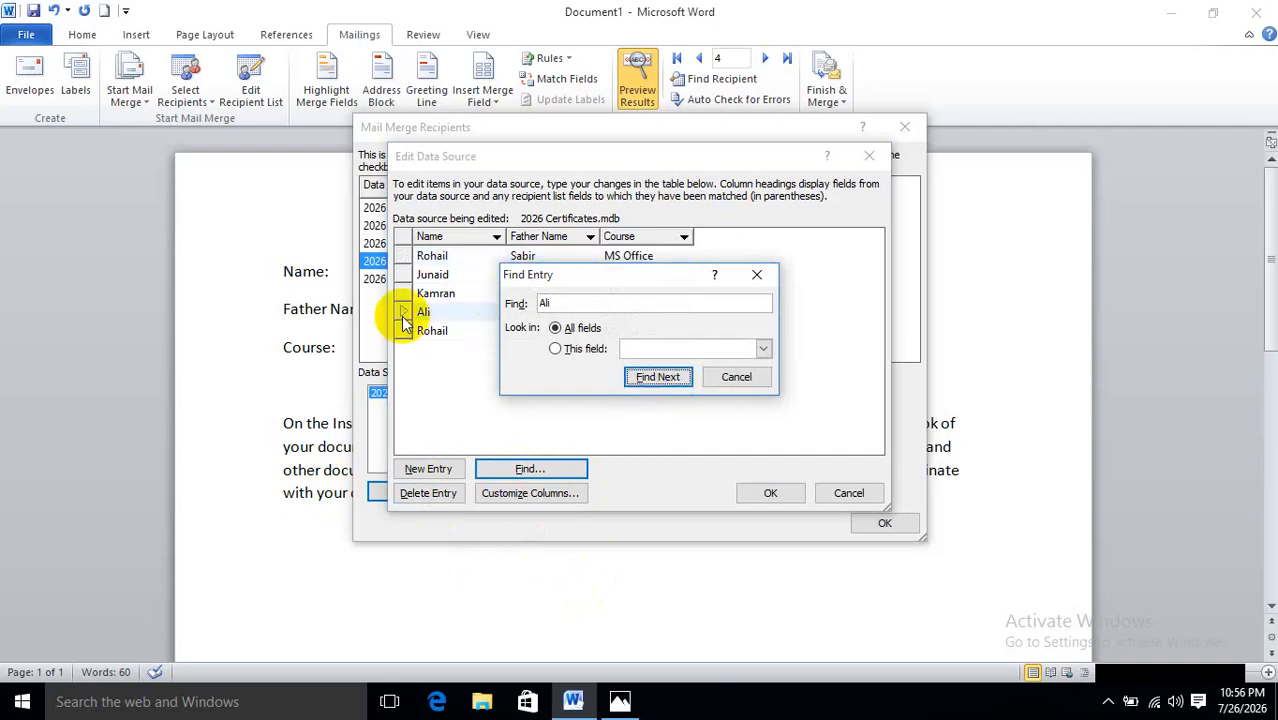
left_click(757, 274)
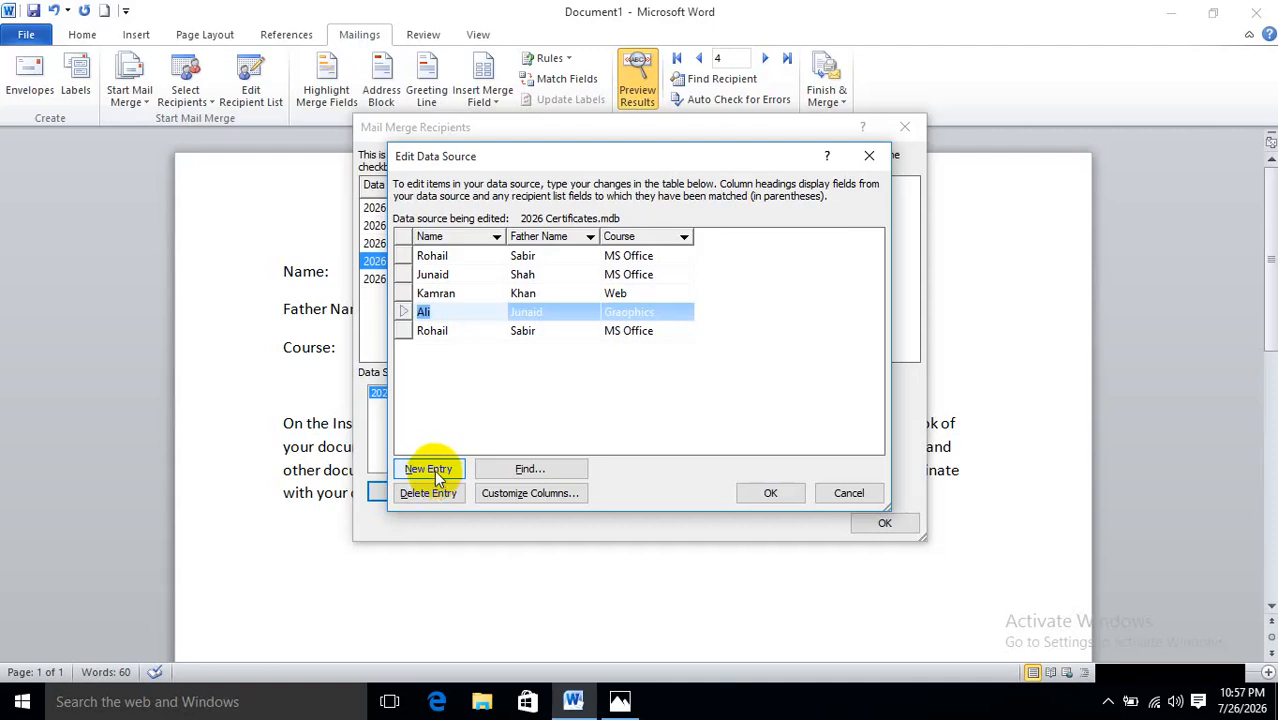
left_click(430, 469)
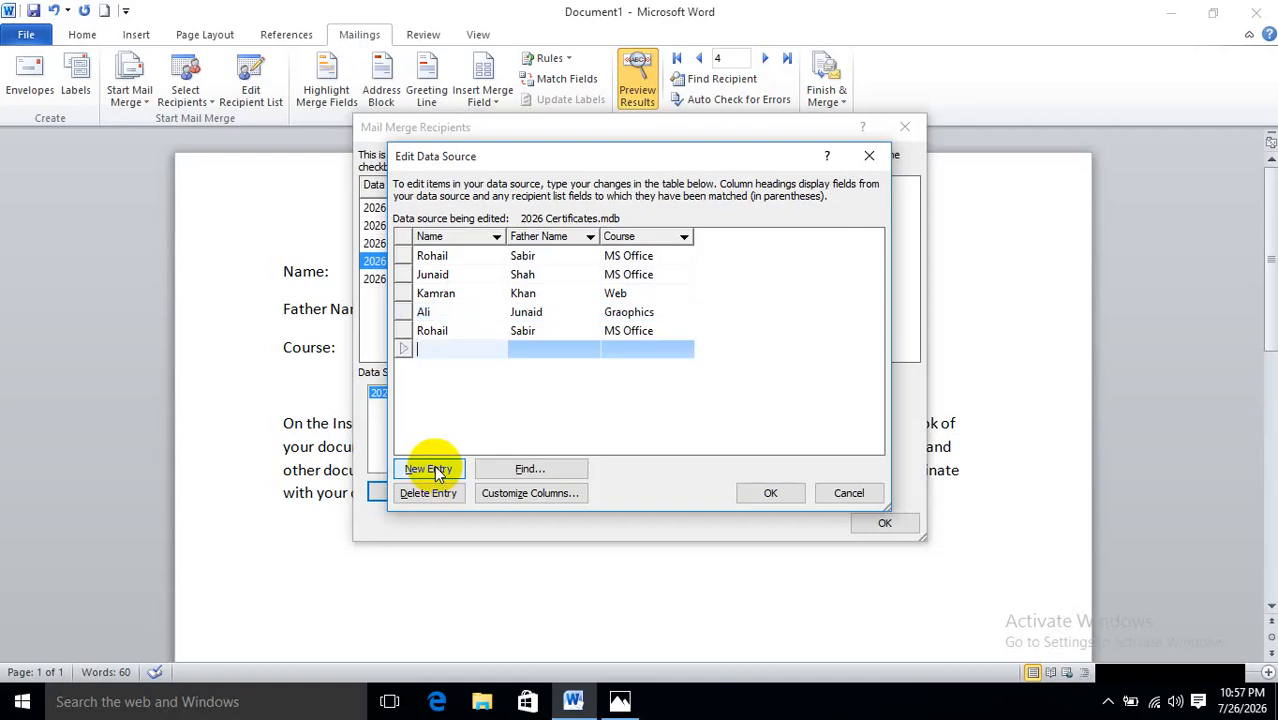
type("Danish")
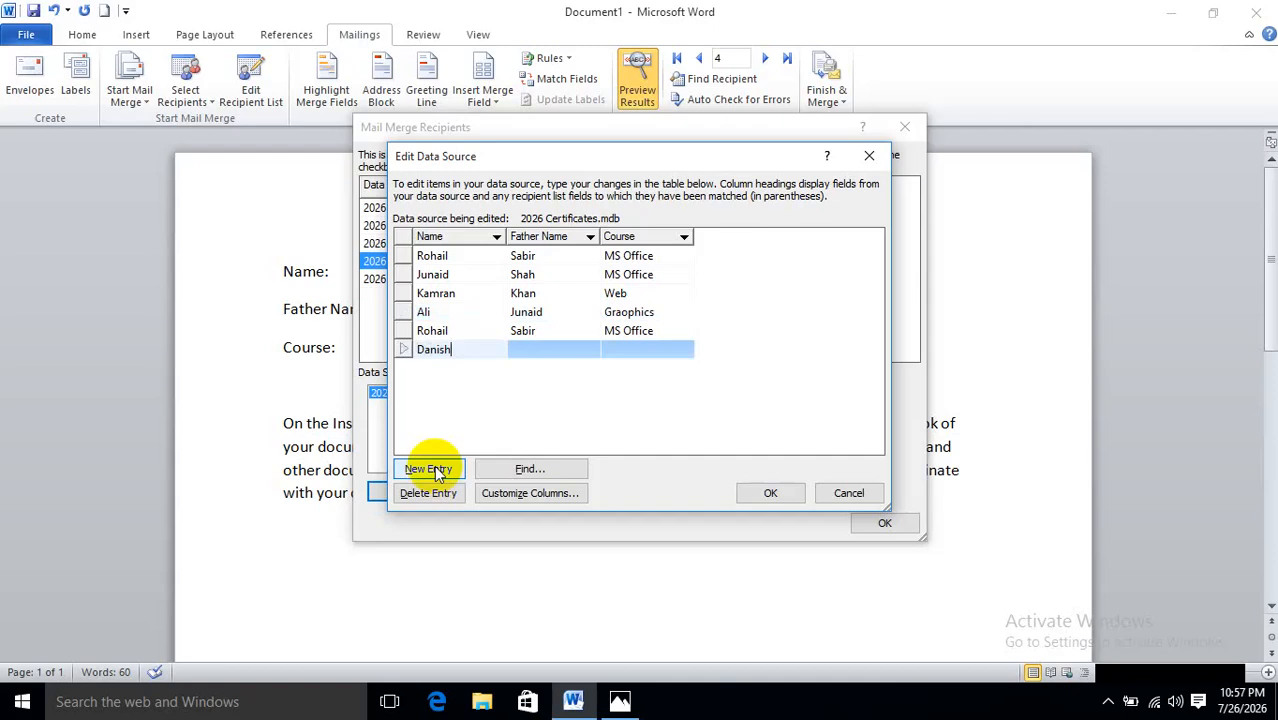
key("Tab")
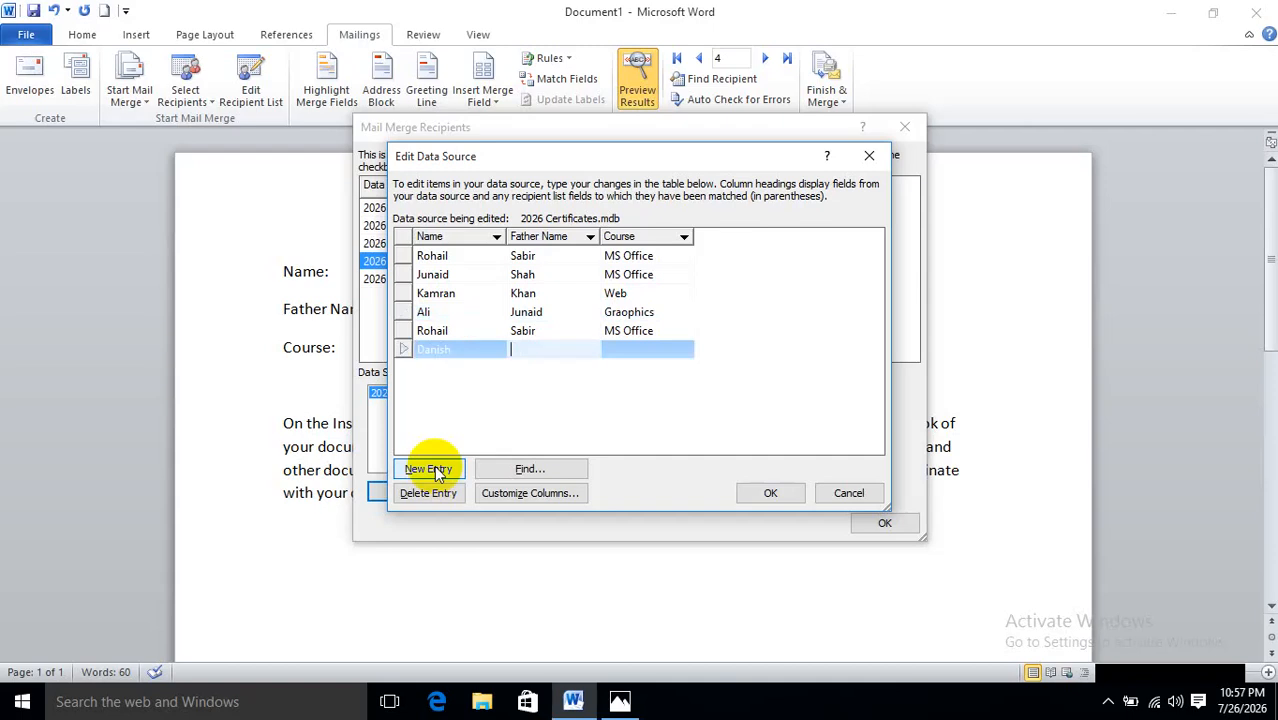
type("Rahman")
key("Tab")
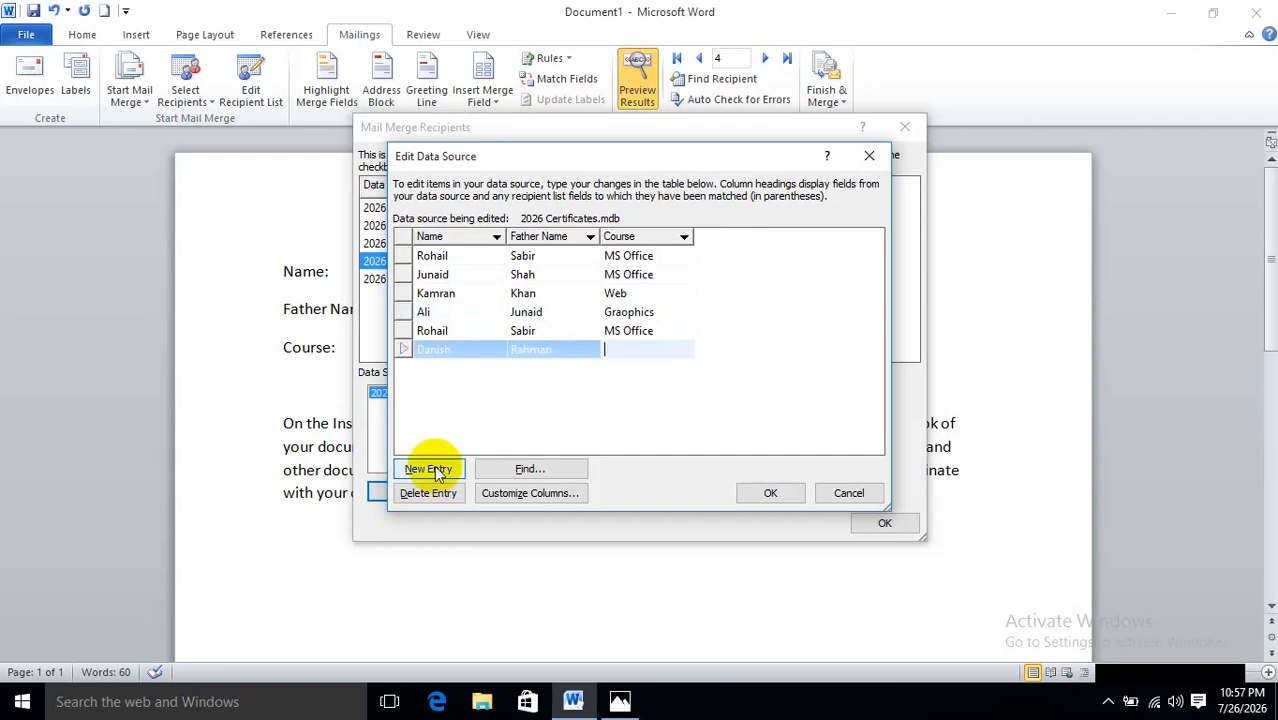
type("Web")
left_click(771, 497)
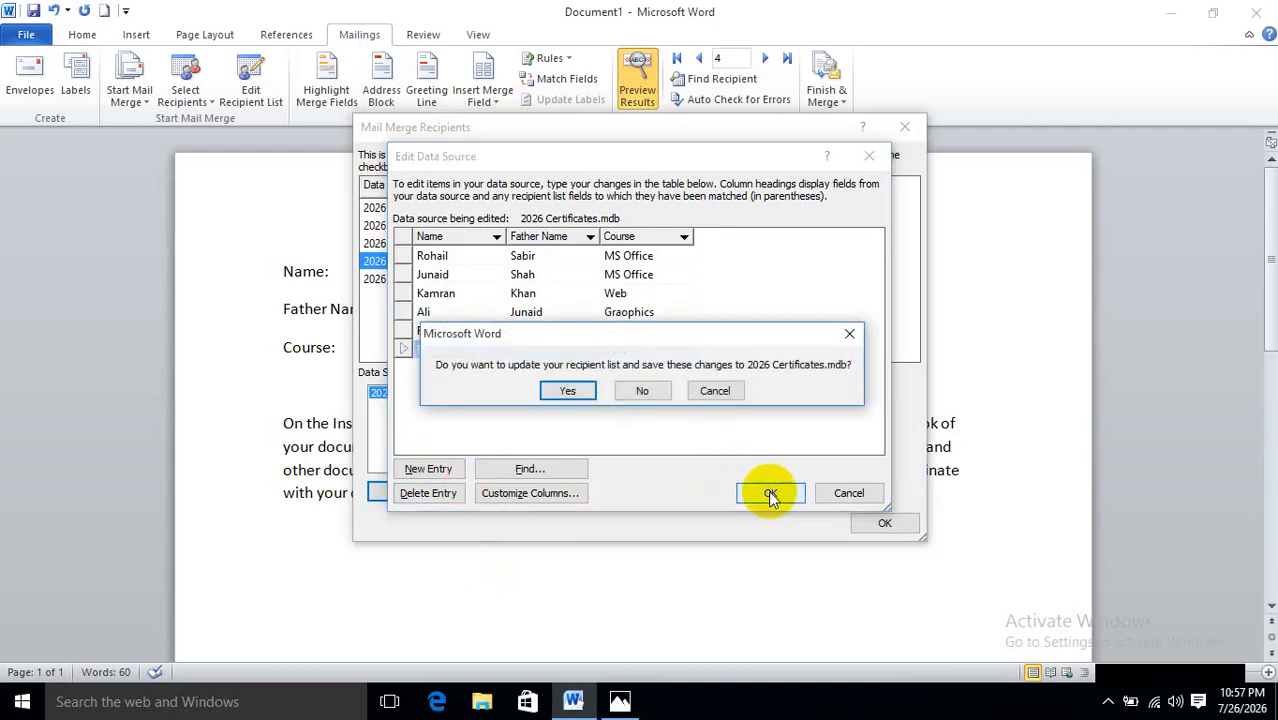
left_click(570, 391)
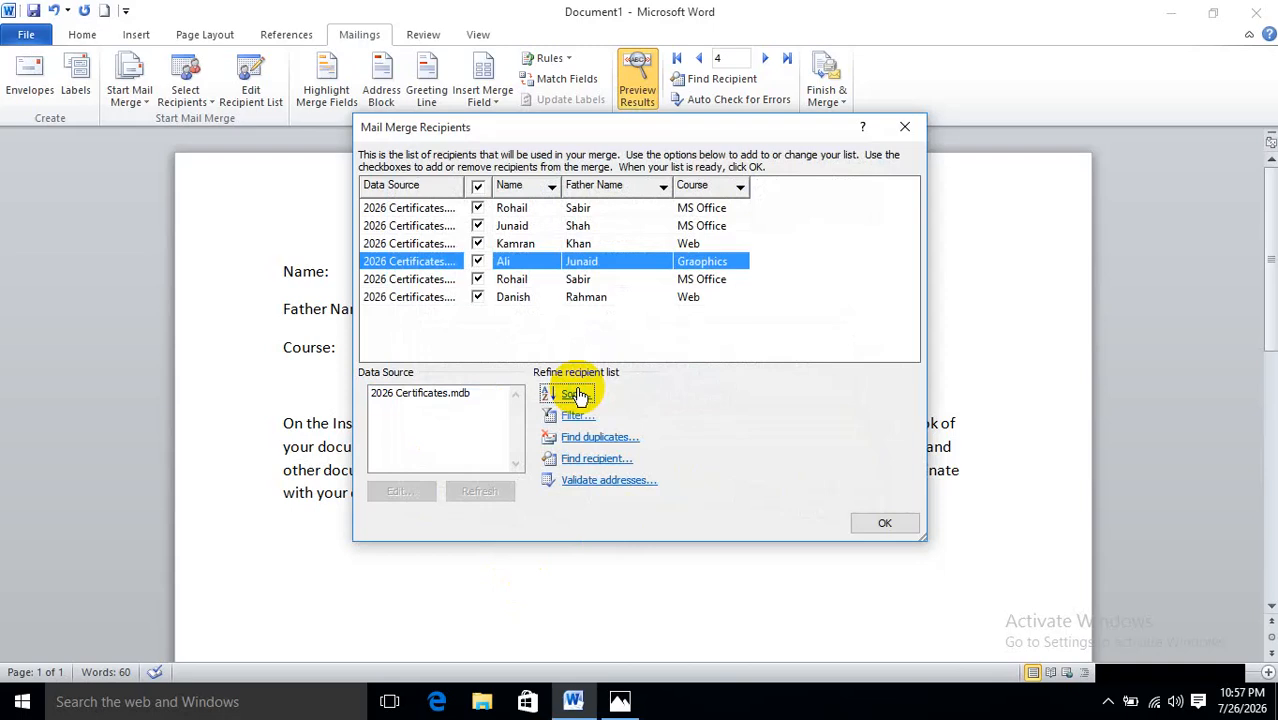
left_click(872, 520)
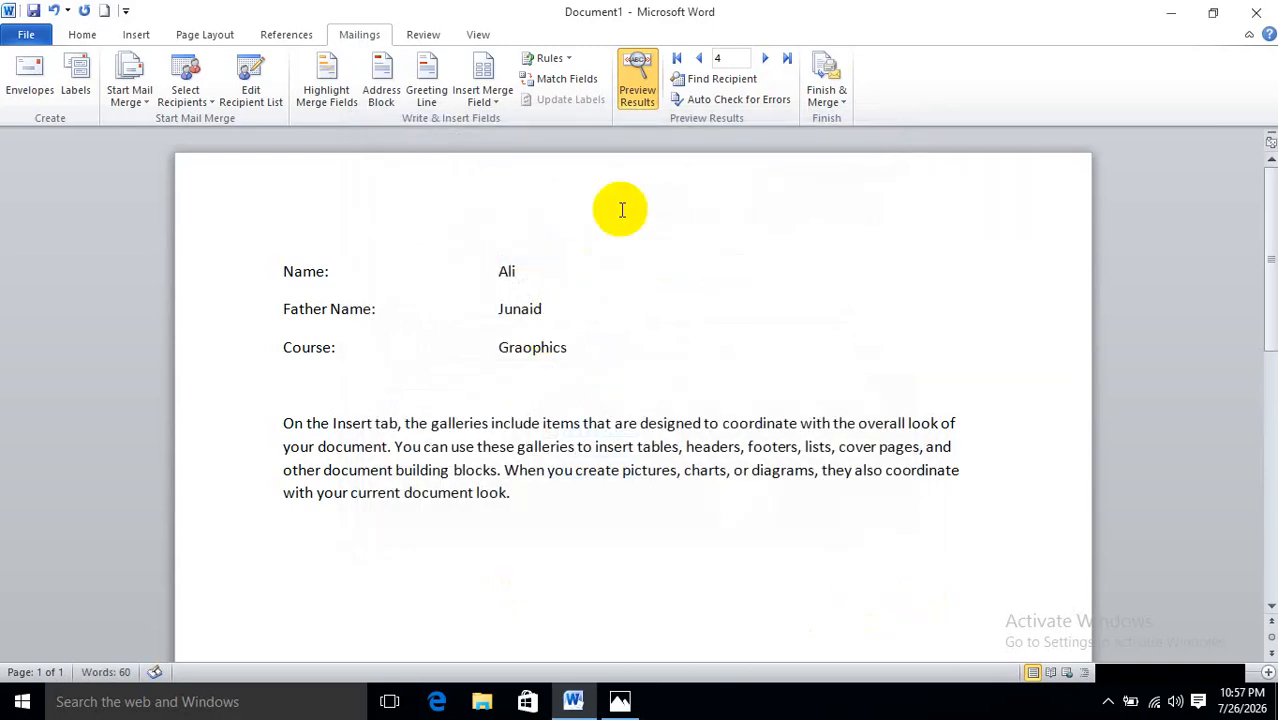
- Preview records up to Danish's record 6, then reopen recipients with 2026 Certificates.mdb selected
left_click(766, 60)
left_click(766, 60)
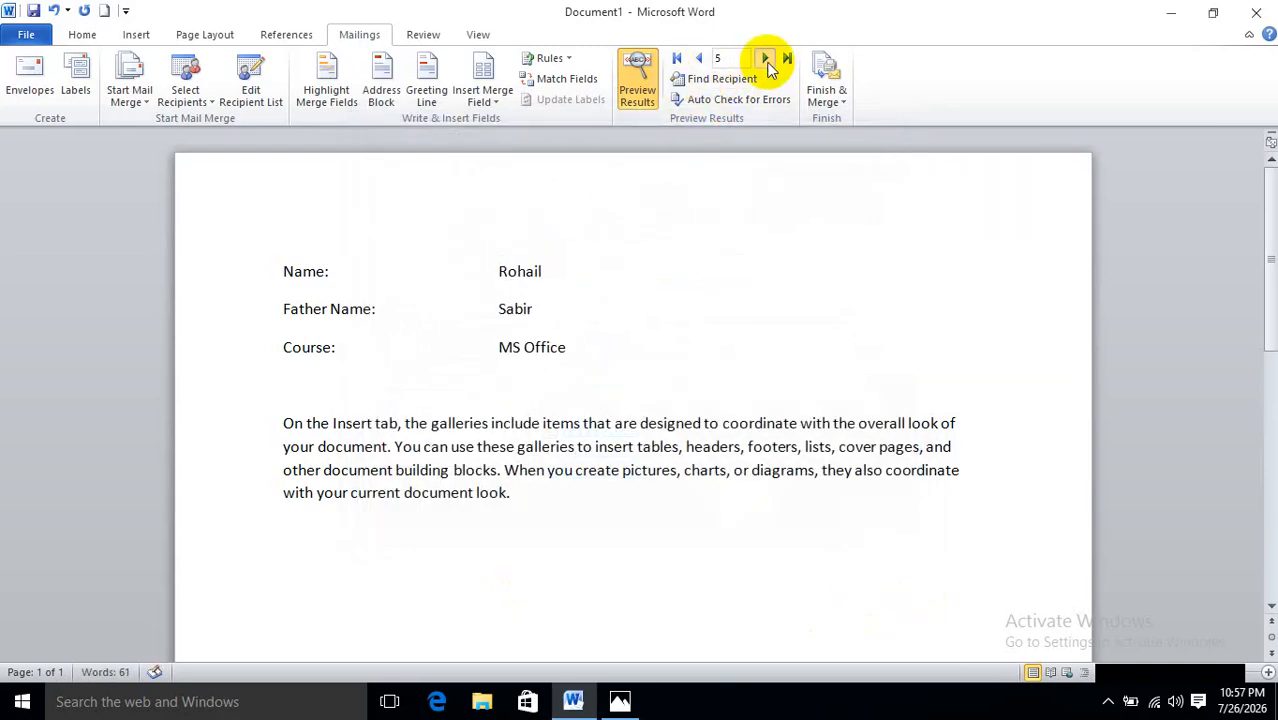
left_click(767, 64)
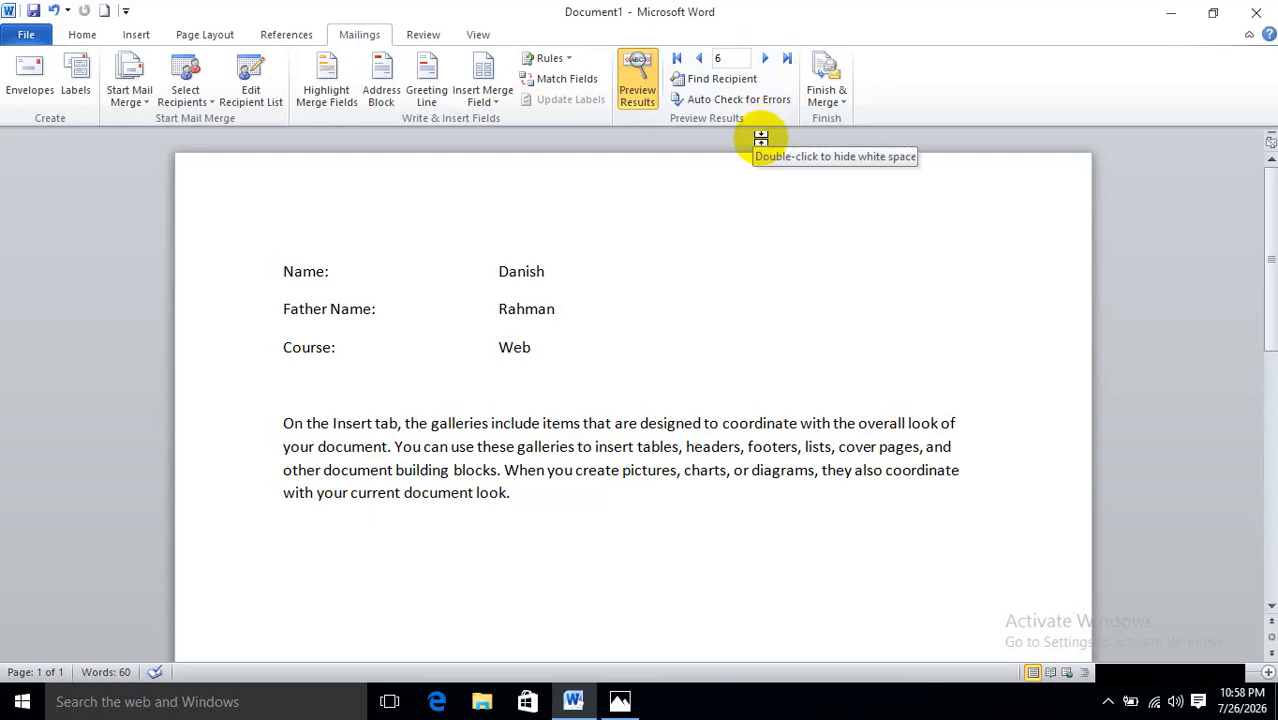
left_click(251, 85)
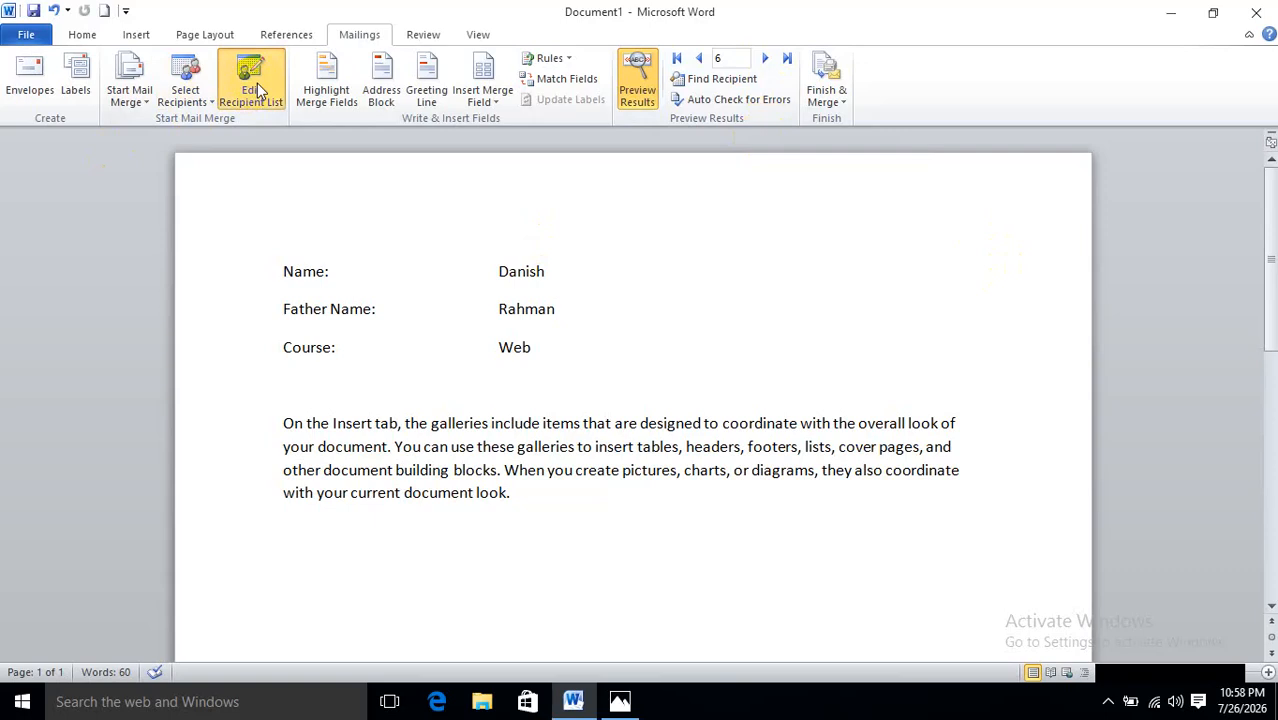
left_click(413, 395)
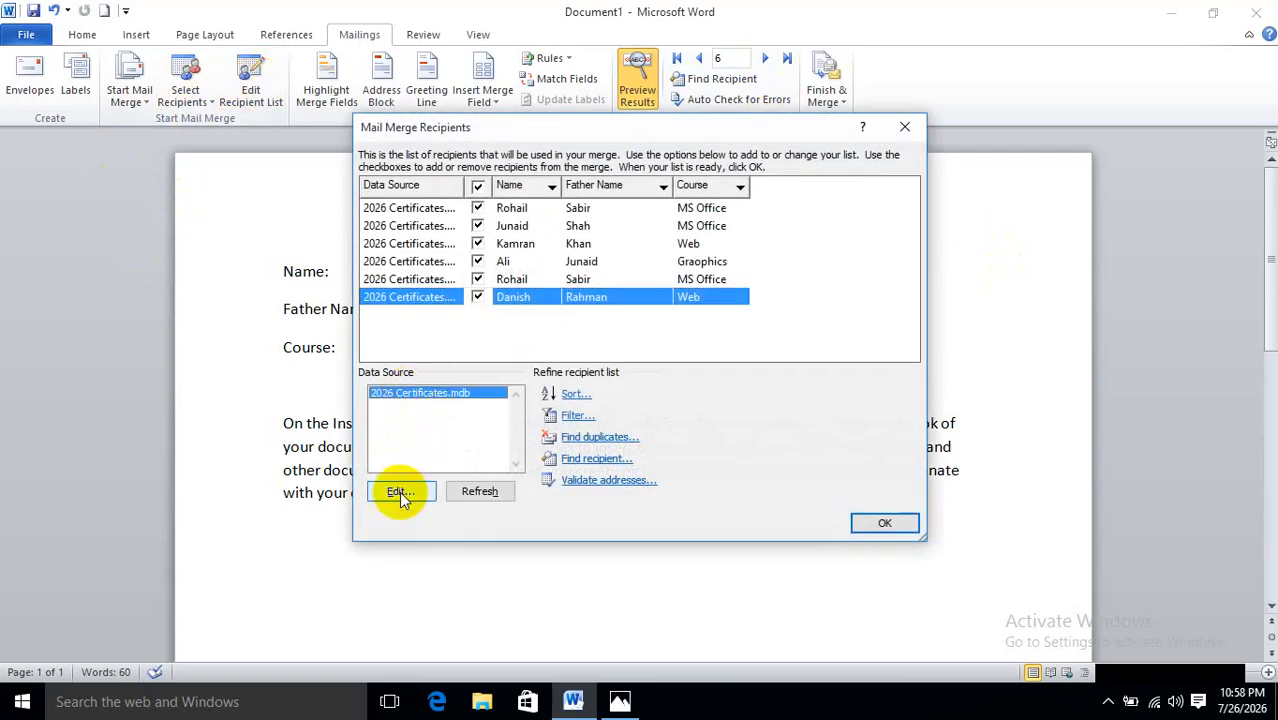
- Delete the first Rohail entry from 2026 Certificates.mdb and close the data source editor
left_click(398, 491)
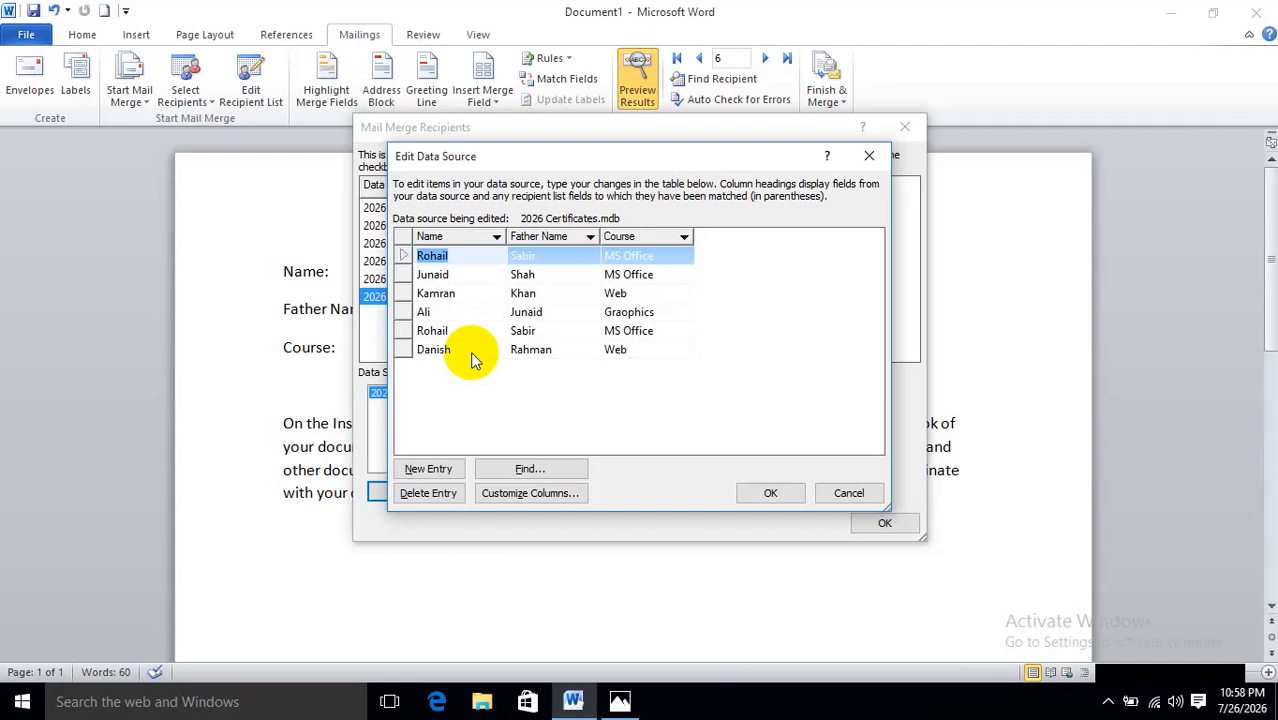
left_click(428, 493)
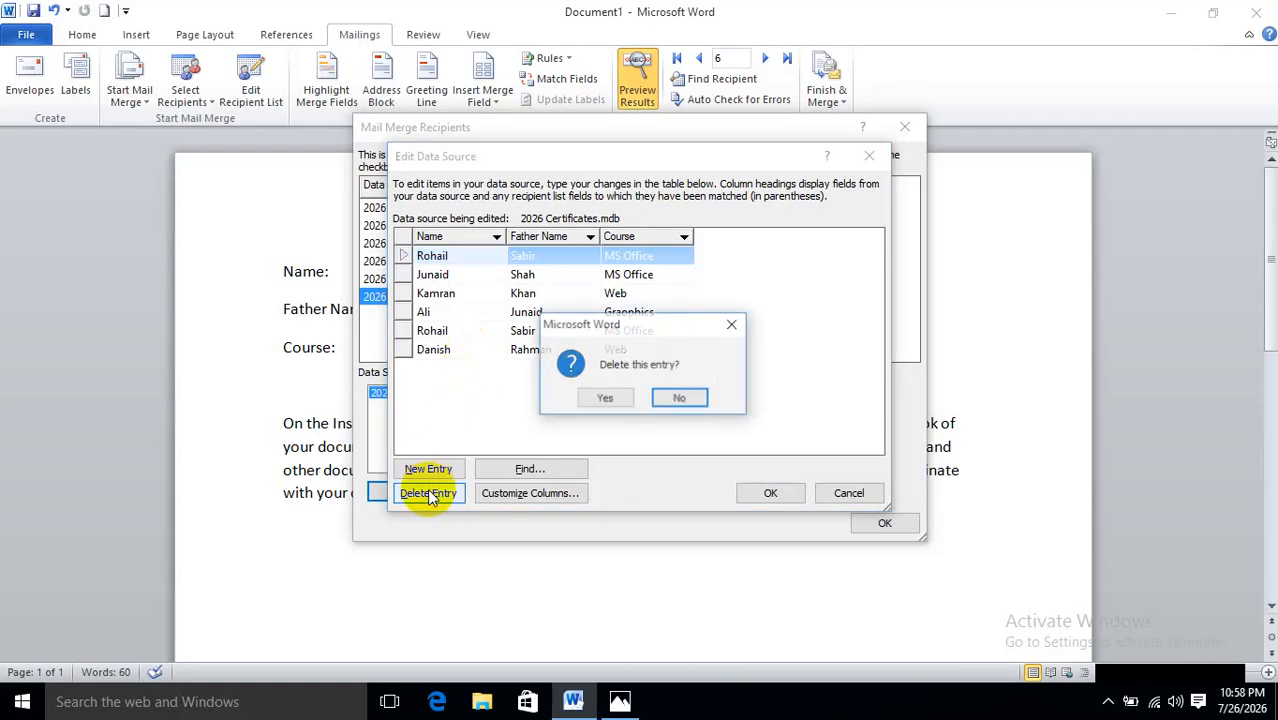
left_click(607, 397)
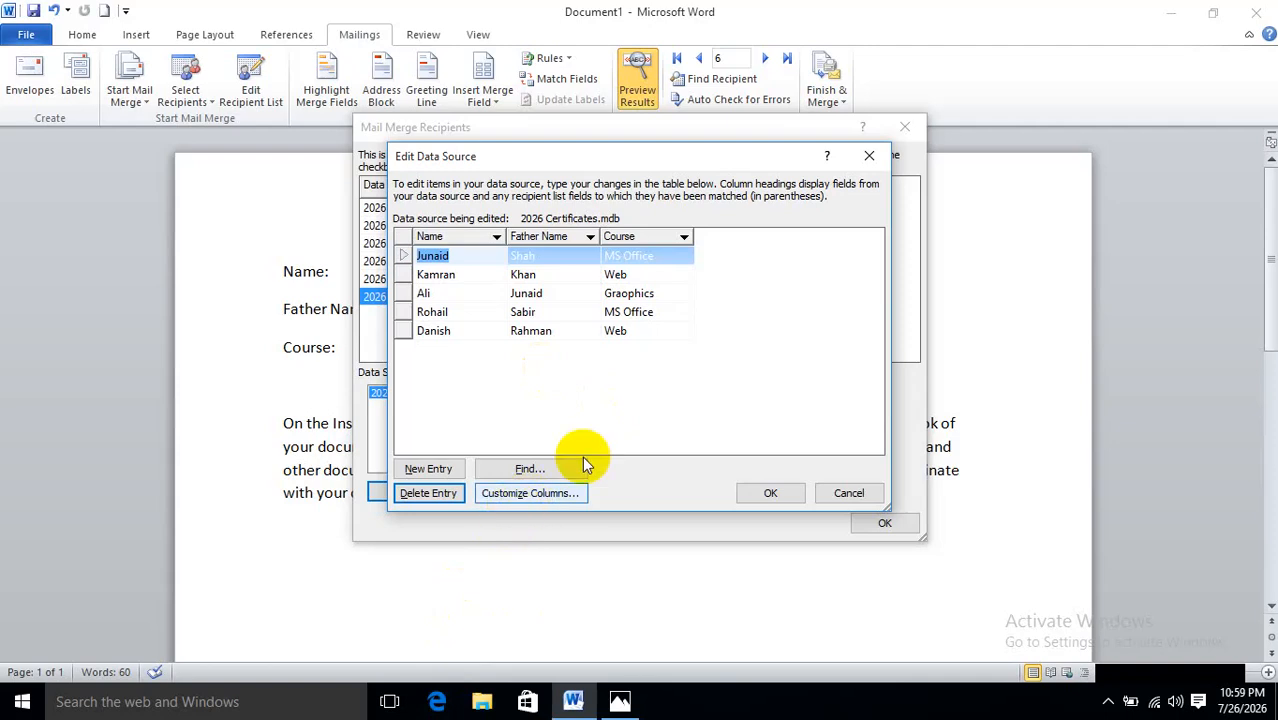
left_click(869, 155)
- Type a 'Session:' label on a new line below the Course line of the letter
left_click(905, 127)
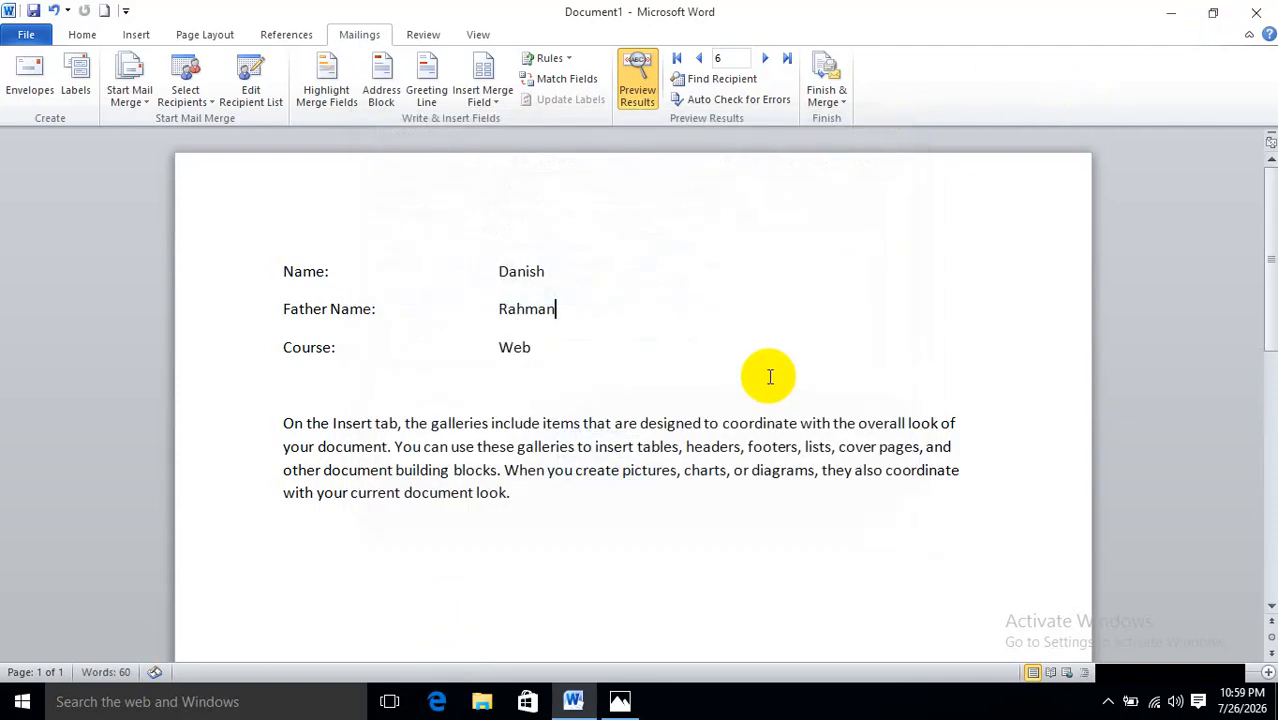
left_click(556, 348)
key("Return")
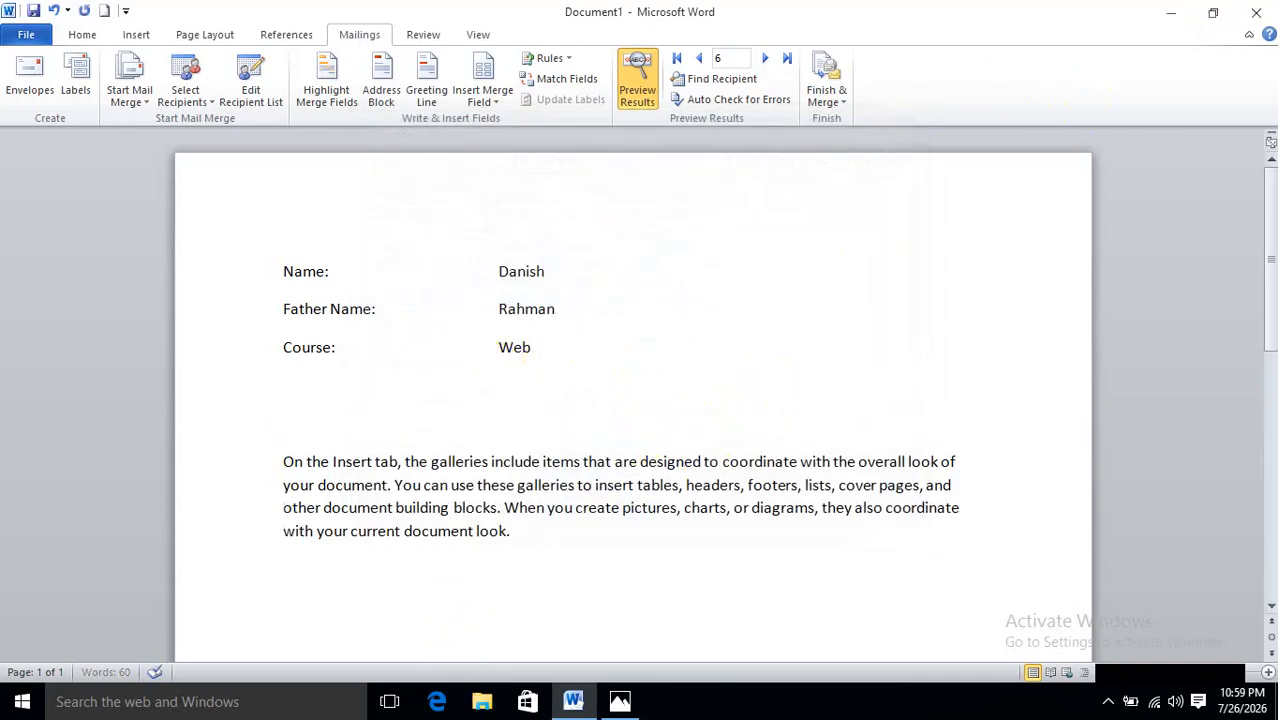
type("Session:")
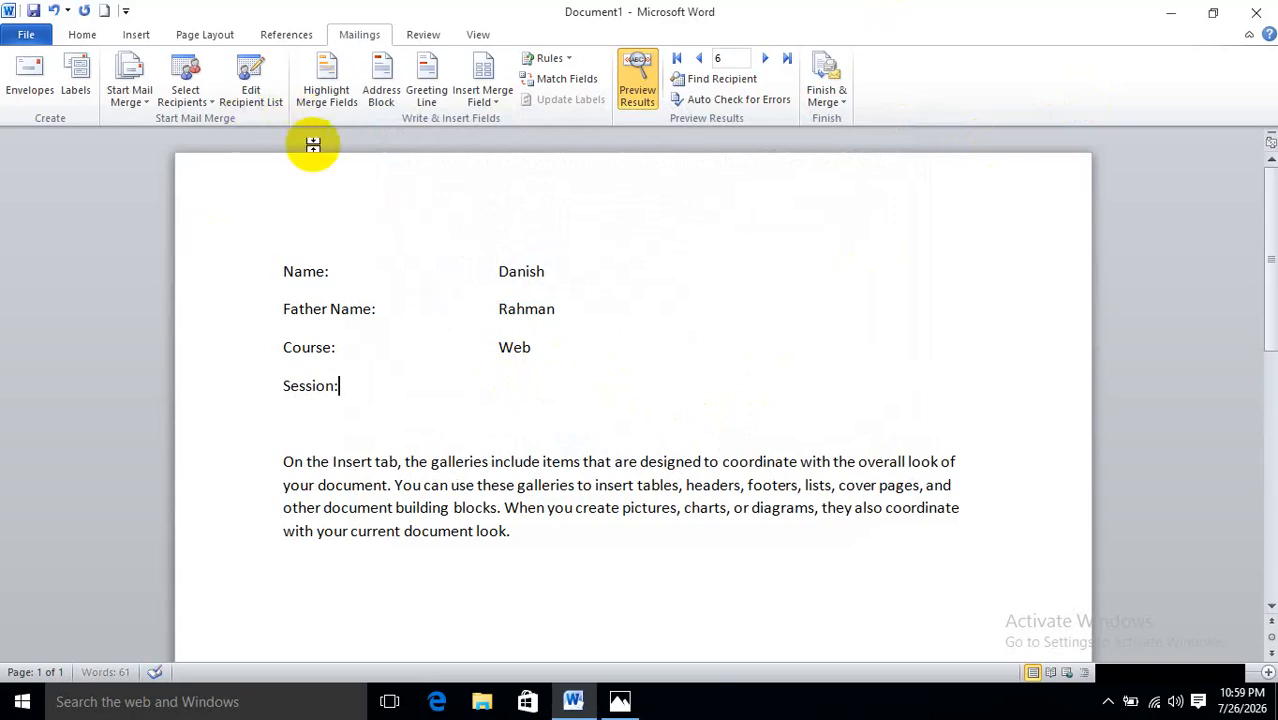
left_click(255, 100)
- Add a new Session field after Course in the data source's column list
left_click(416, 395)
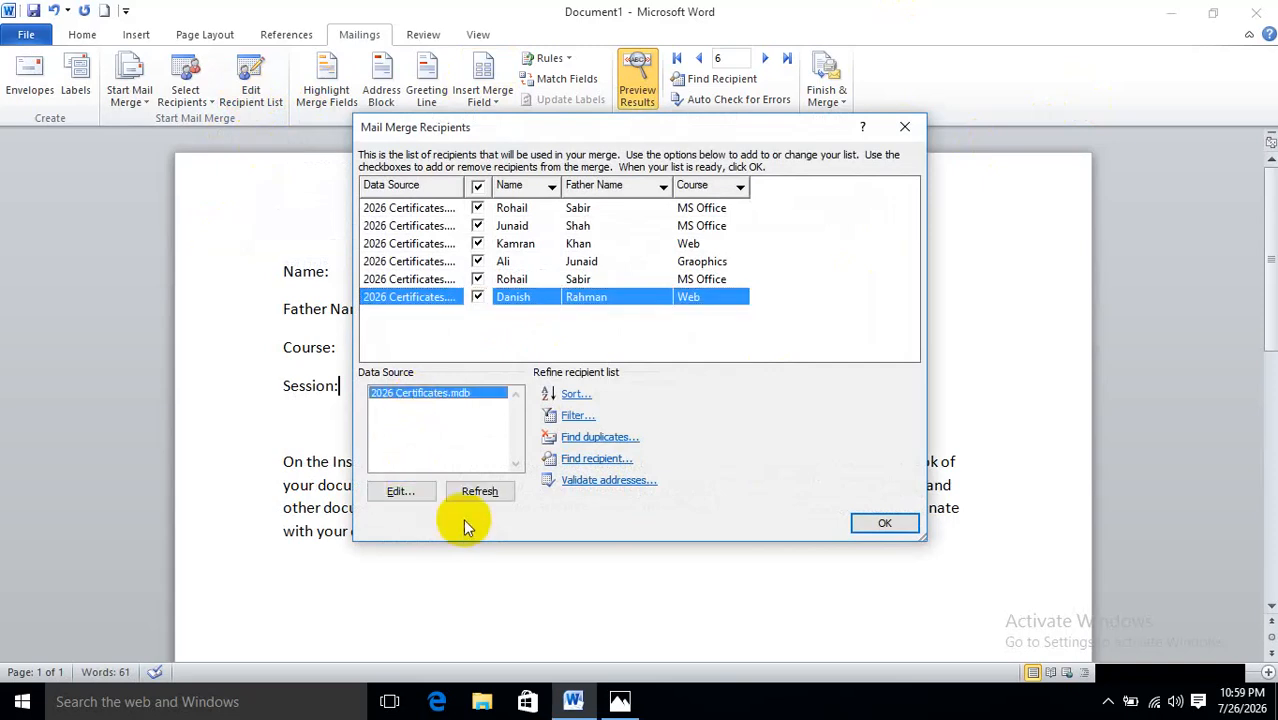
left_click(398, 491)
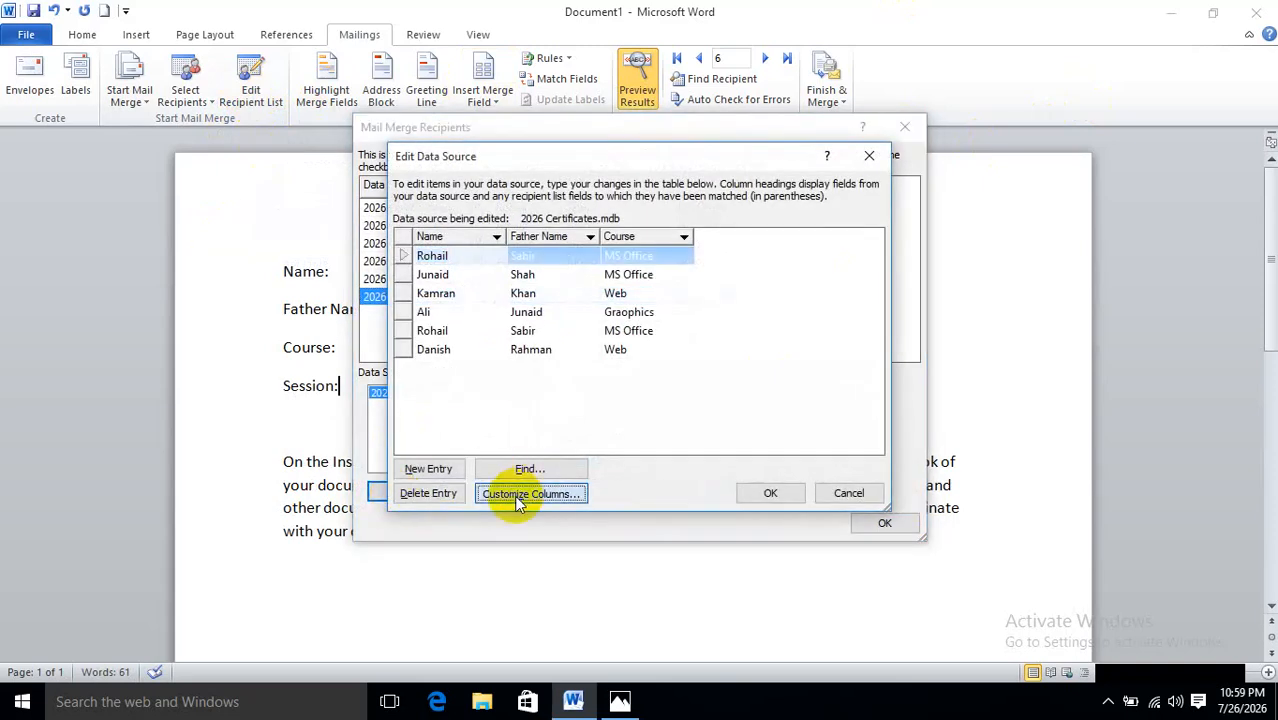
left_click(518, 496)
left_click(570, 399)
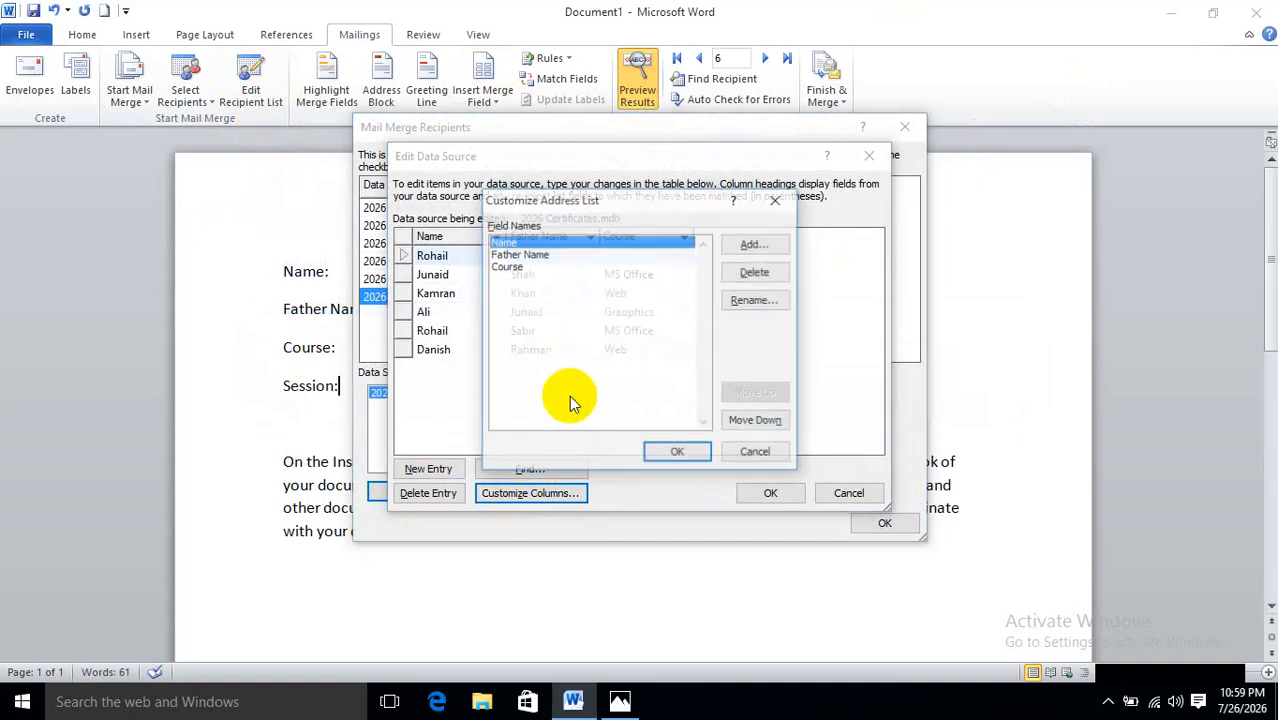
left_click(502, 265)
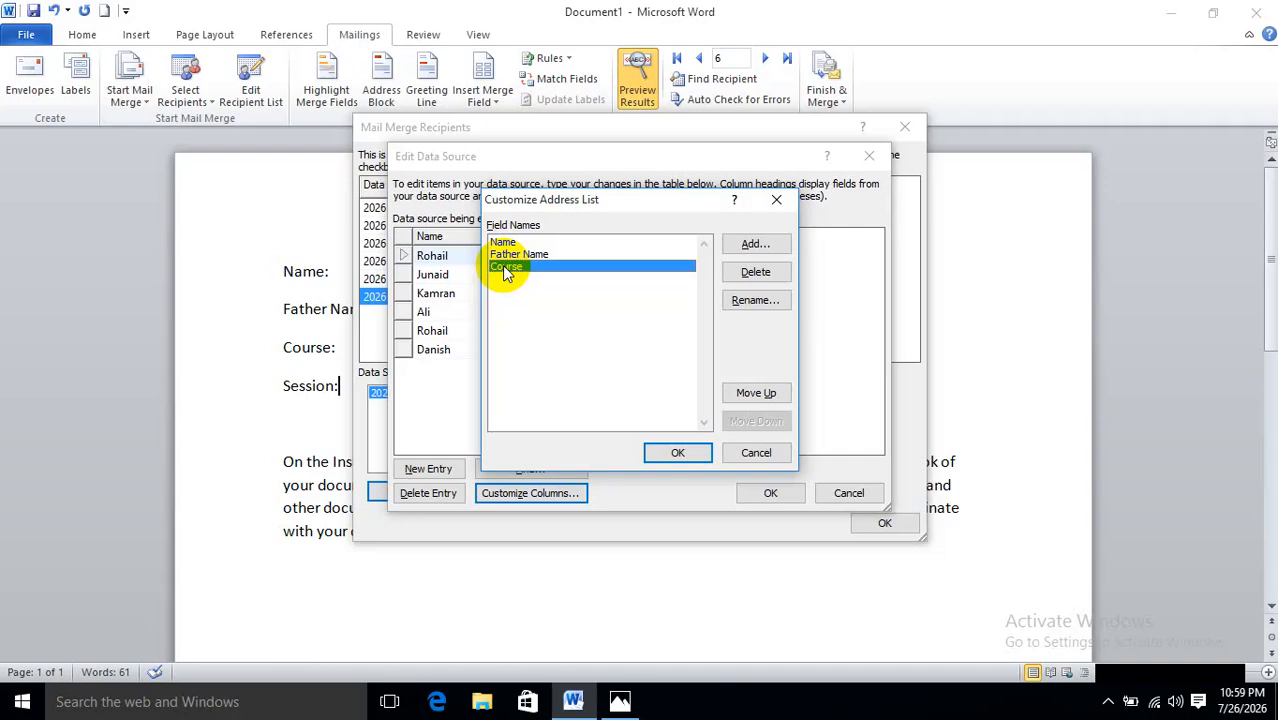
left_click(747, 248)
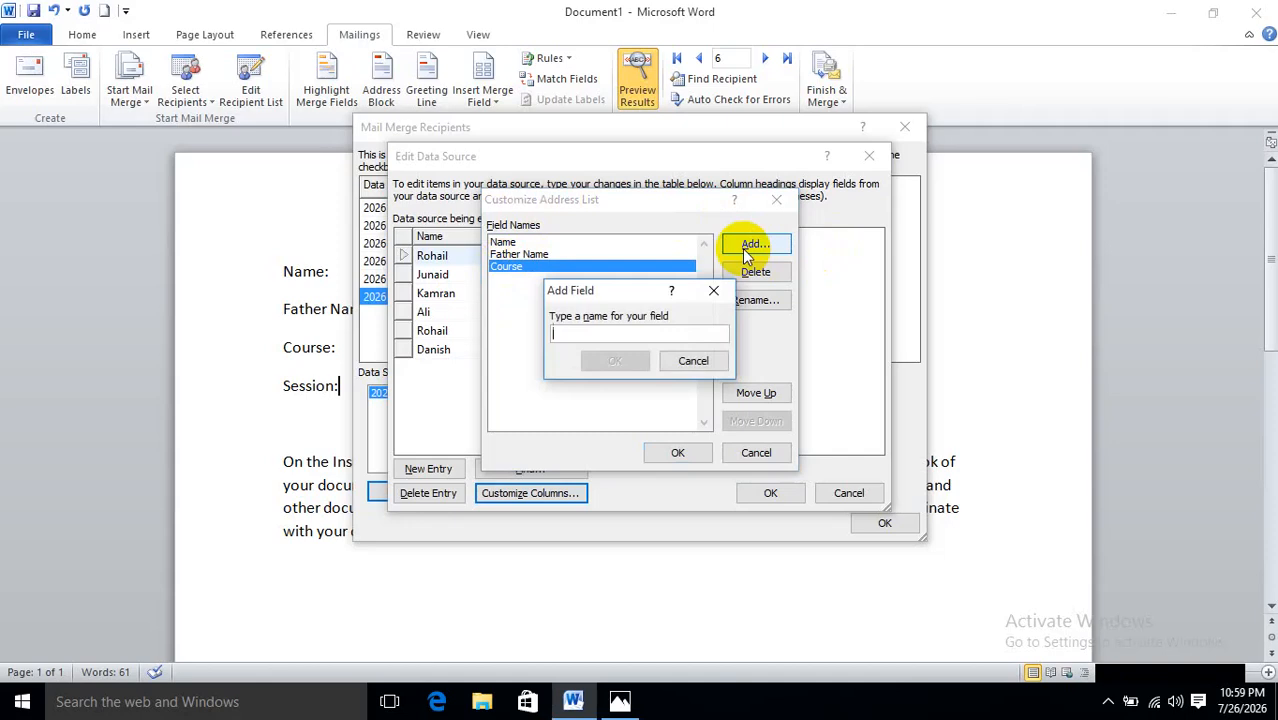
type("Session")
key("BackSpace")
key("BackSpace")
key("BackSpace")
key("BackSpace")
type("sion")
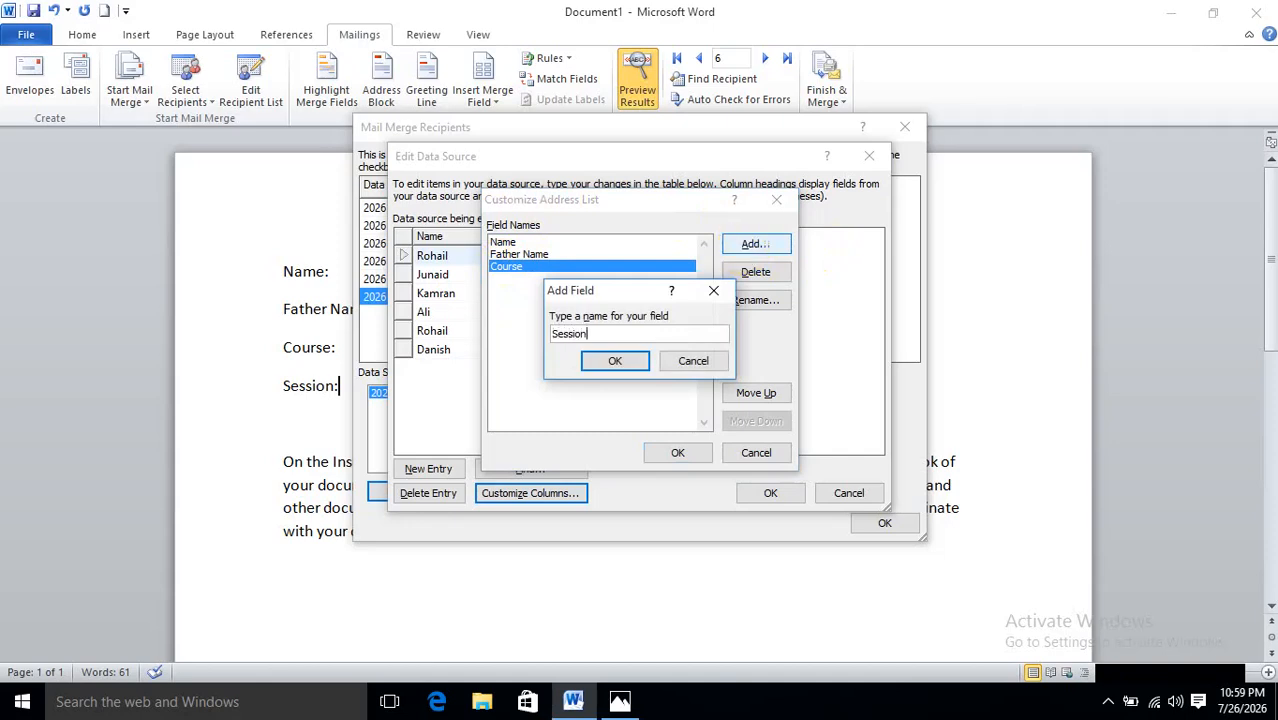
left_click(612, 362)
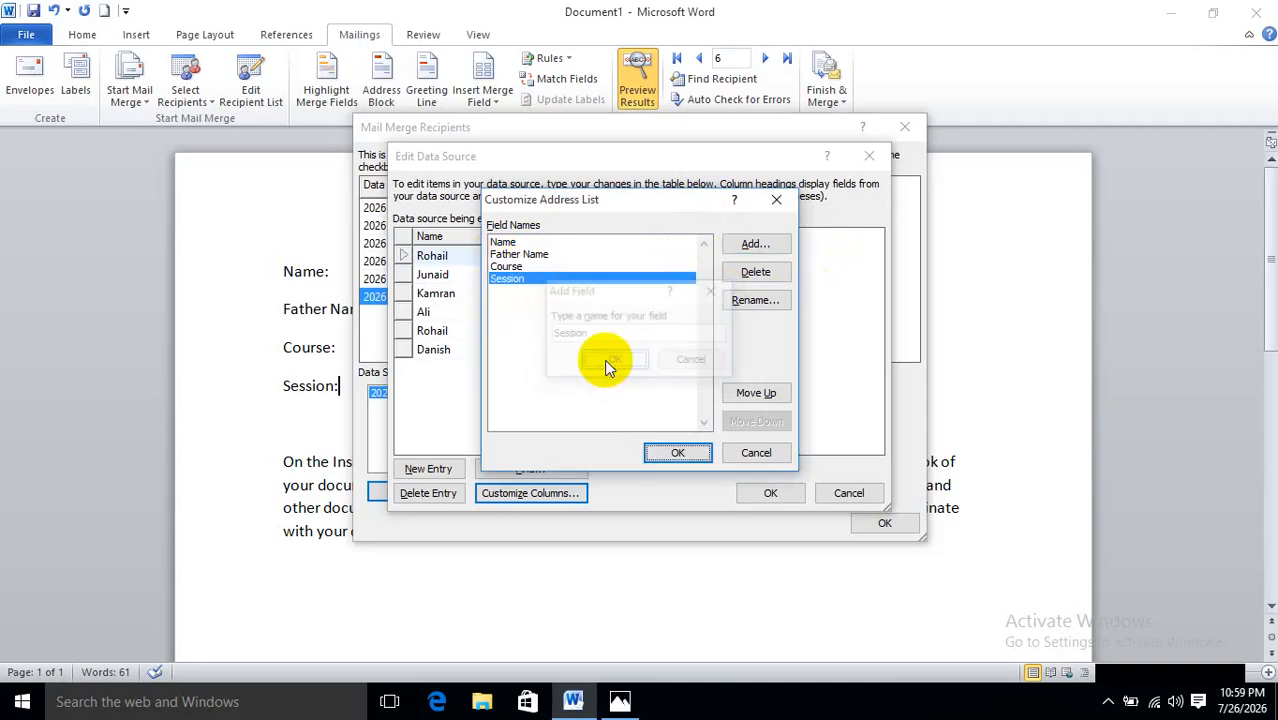
left_click(673, 455)
- Save the updated data source to 2026 Certificates.mdb and return to the letter
left_click(768, 500)
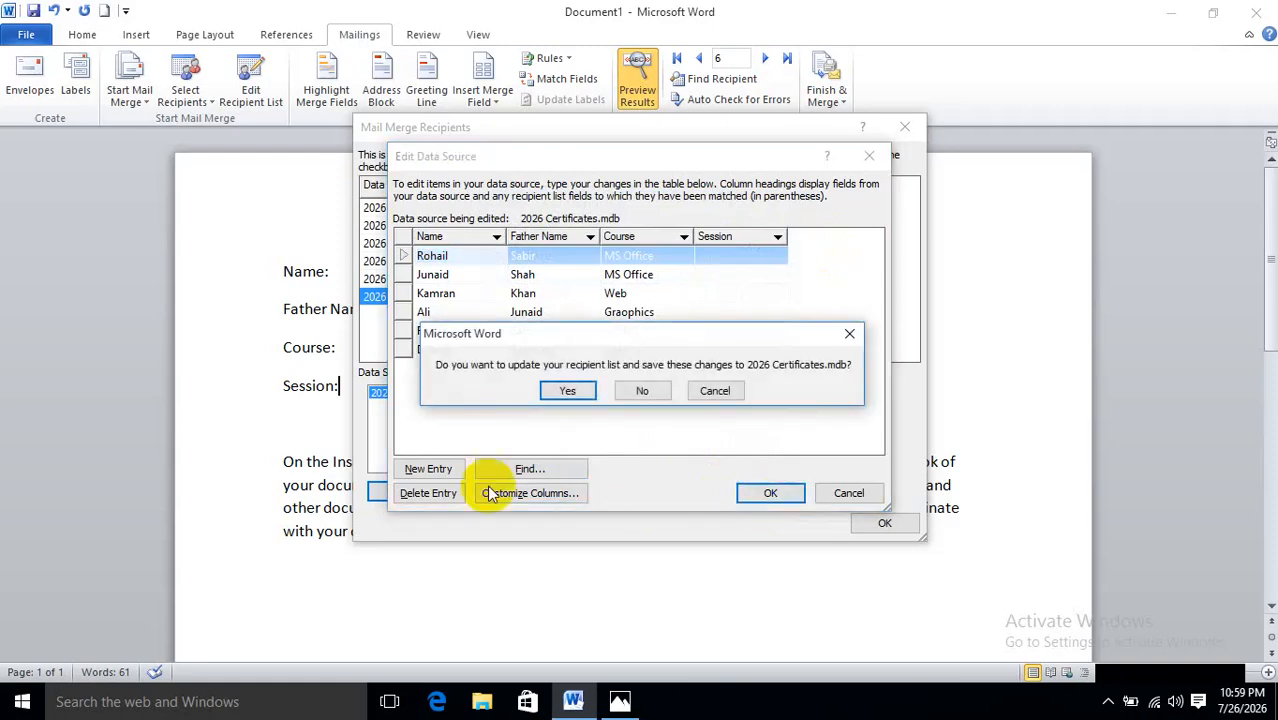
left_click(570, 391)
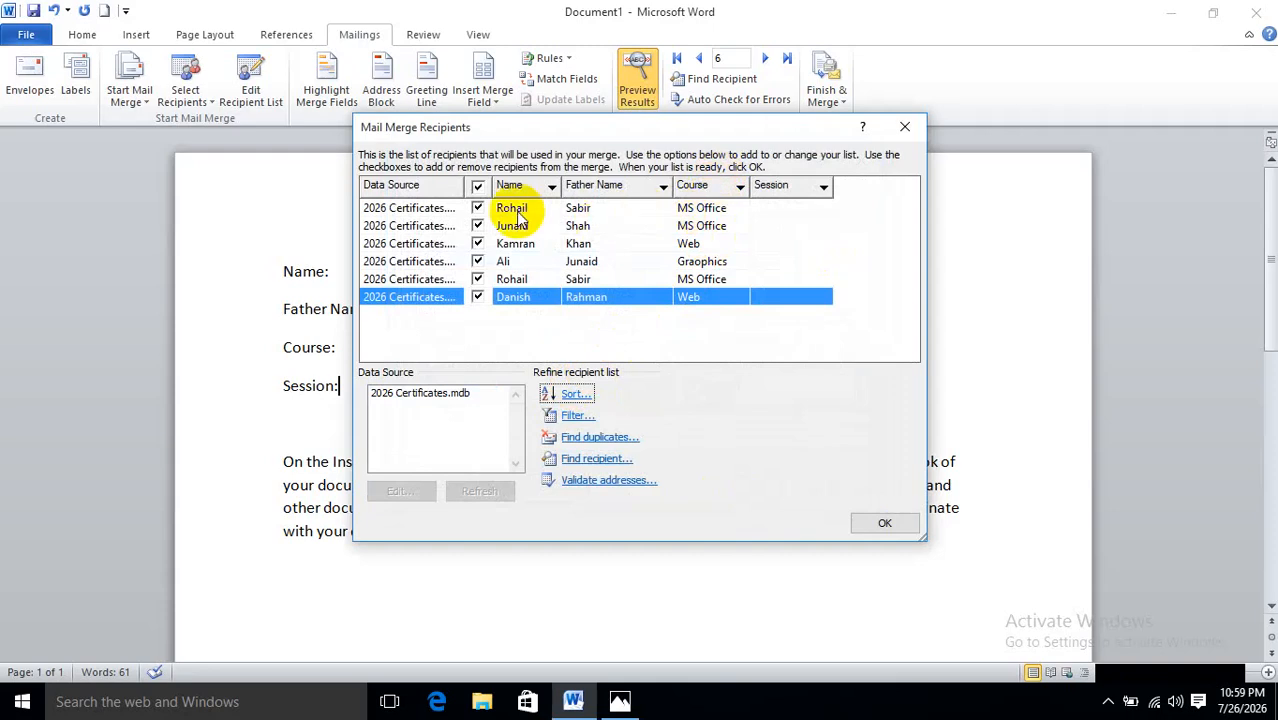
left_click(801, 209)
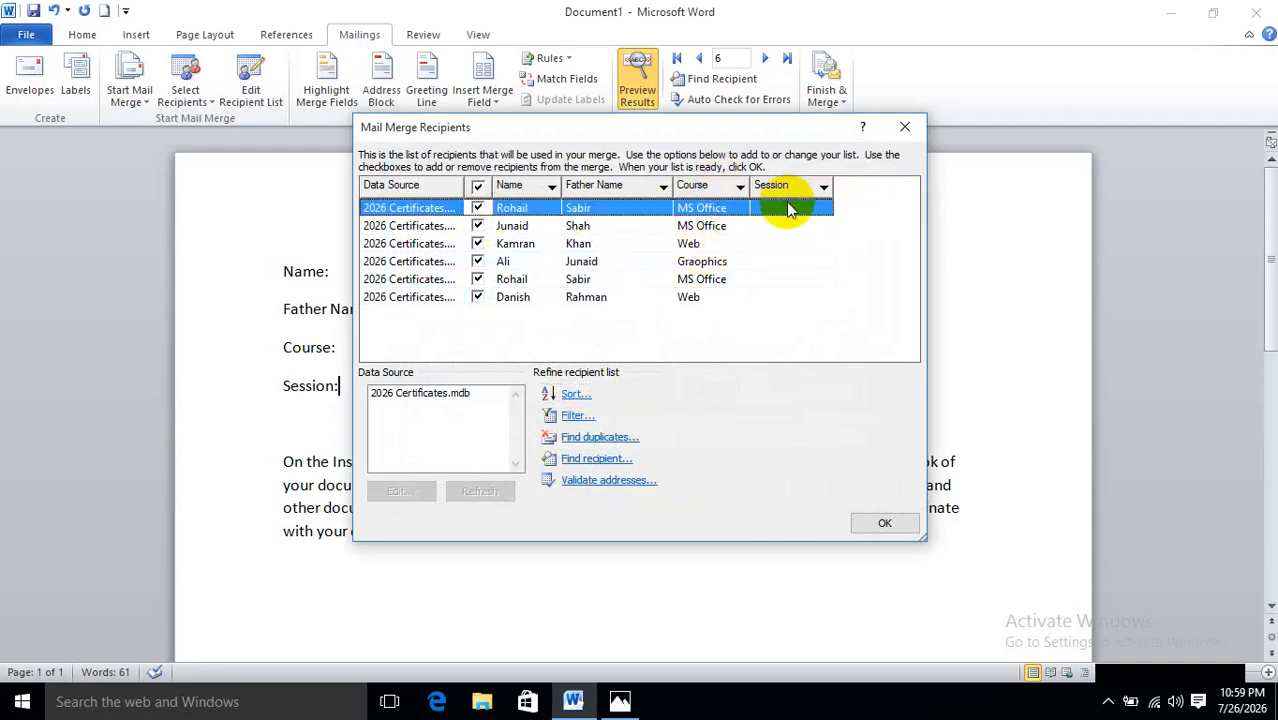
key("f")
key("f")
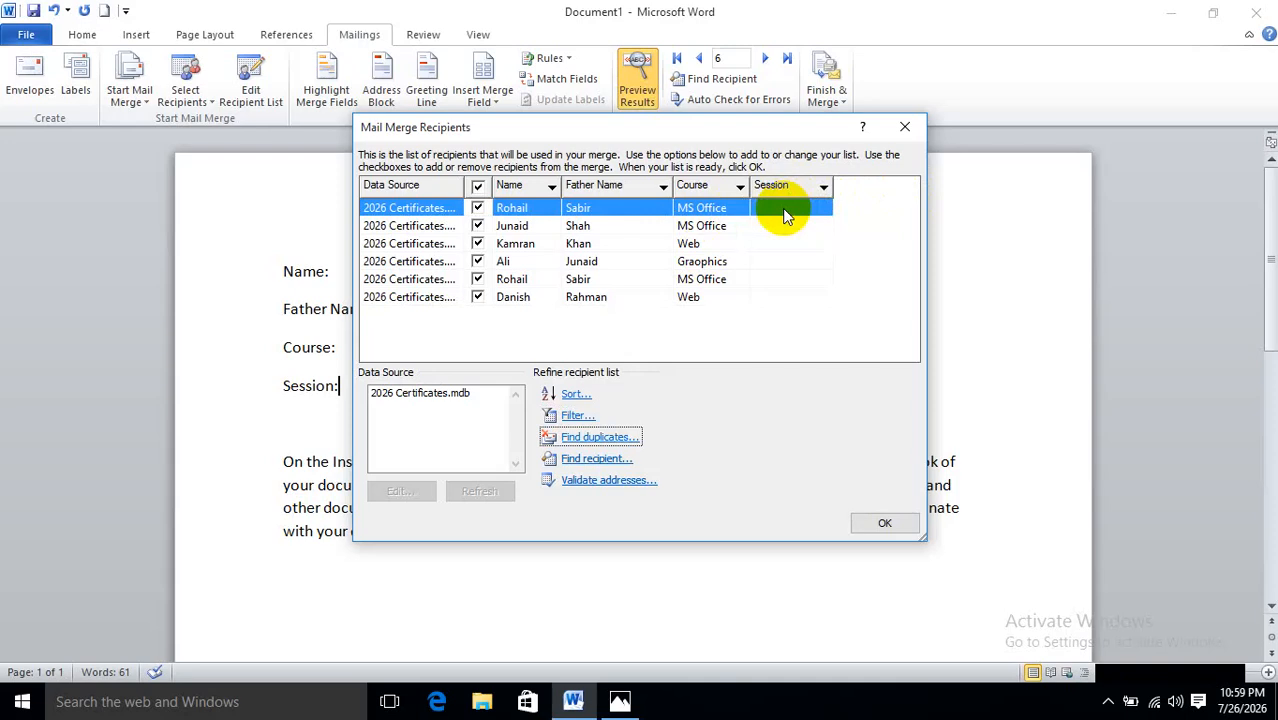
left_click(884, 523)
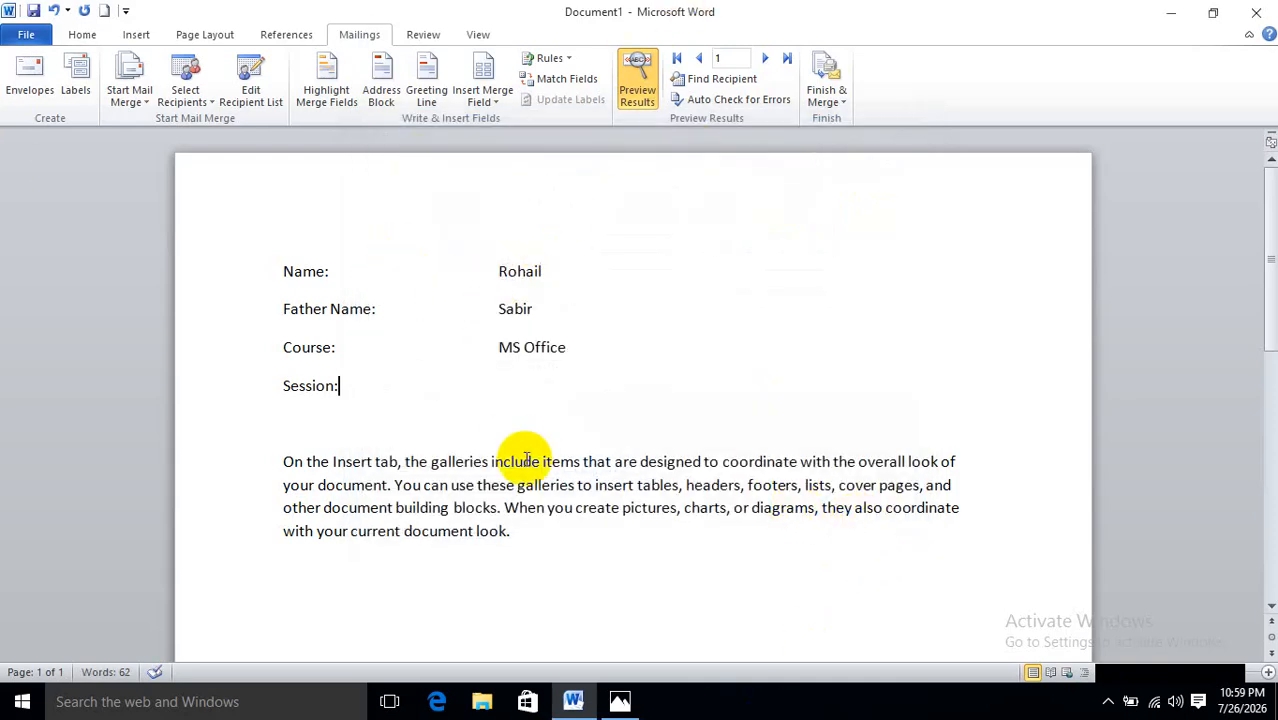
- Place the cursor after 'Session:' with a tab to align its value
left_click(642, 66)
left_click(642, 66)
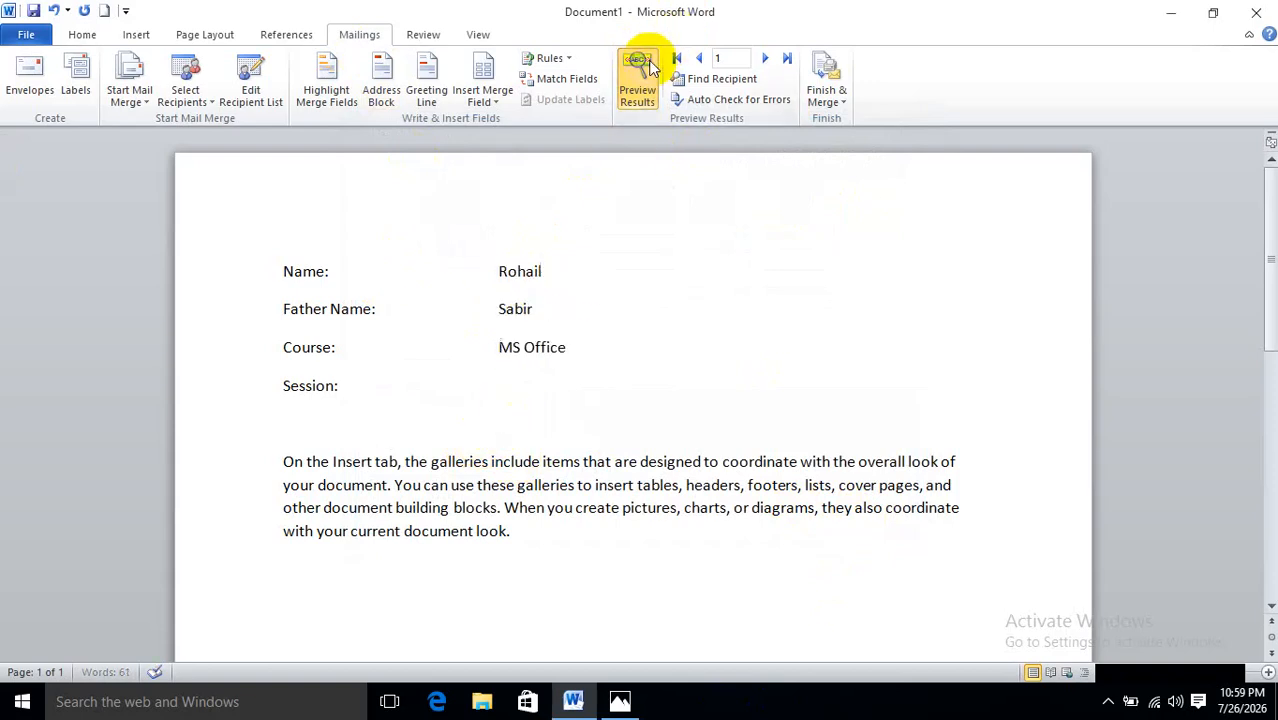
left_click(342, 395)
key("Tab")
key("Tab")
key("Tab")
left_click(570, 82)
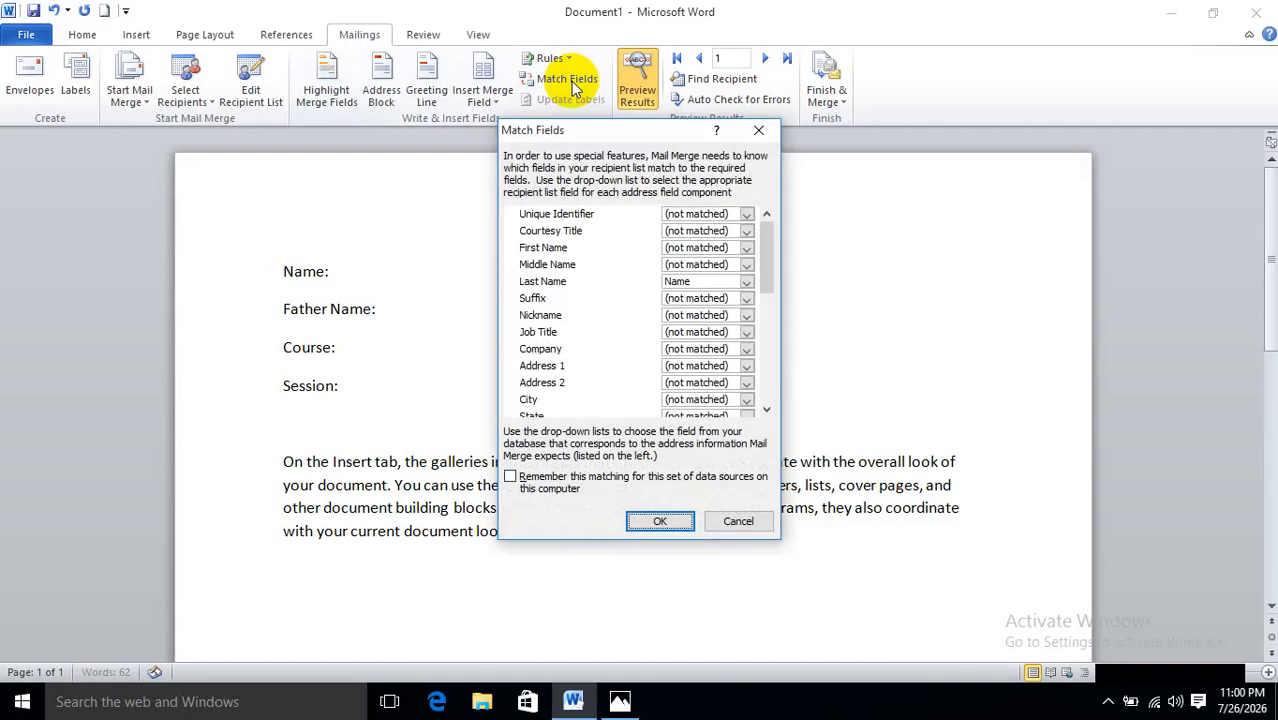
left_click(758, 130)
- Insert one «Session» merge field after the label, deleting the duplicate, and restore preview
left_click(483, 95)
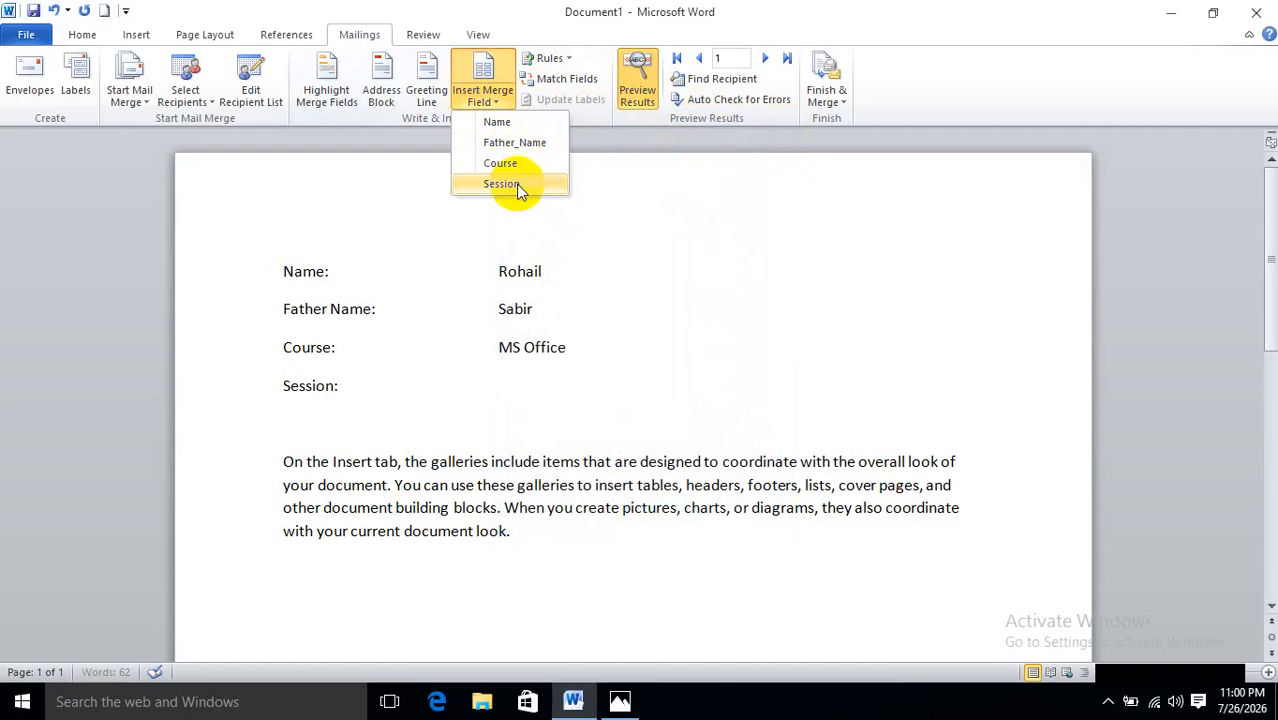
left_click(519, 184)
left_click(483, 95)
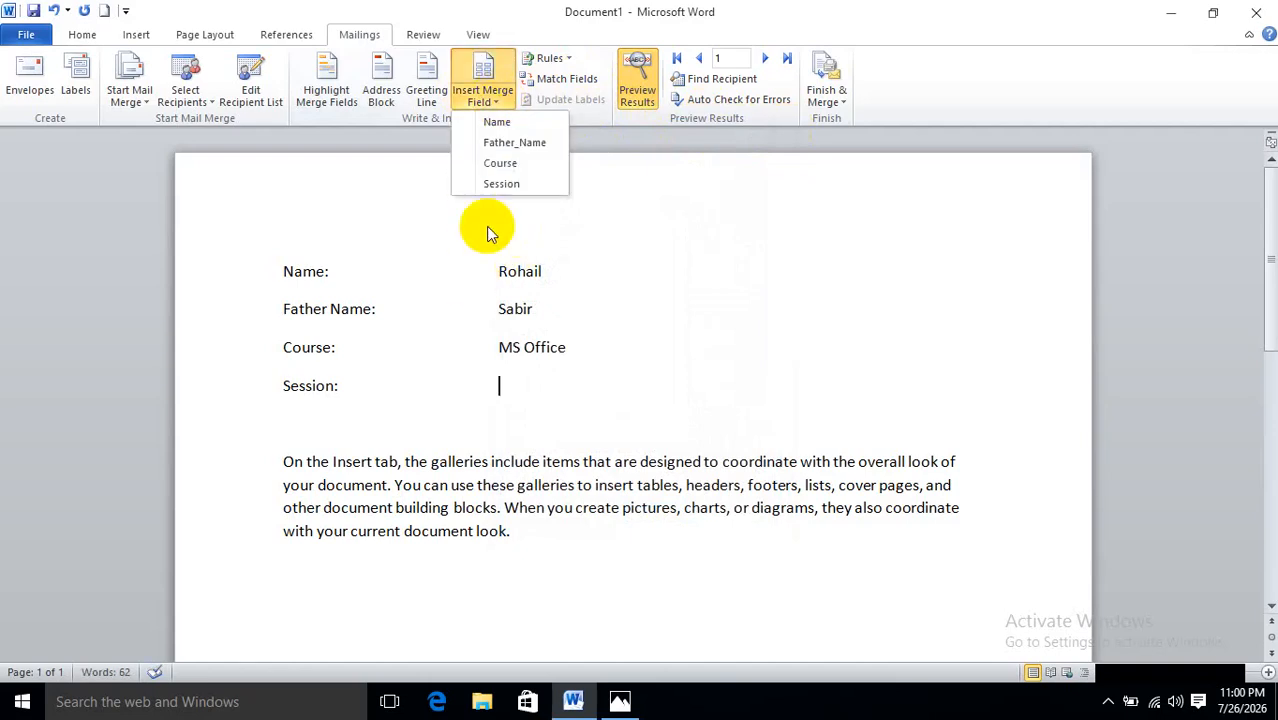
left_click(503, 185)
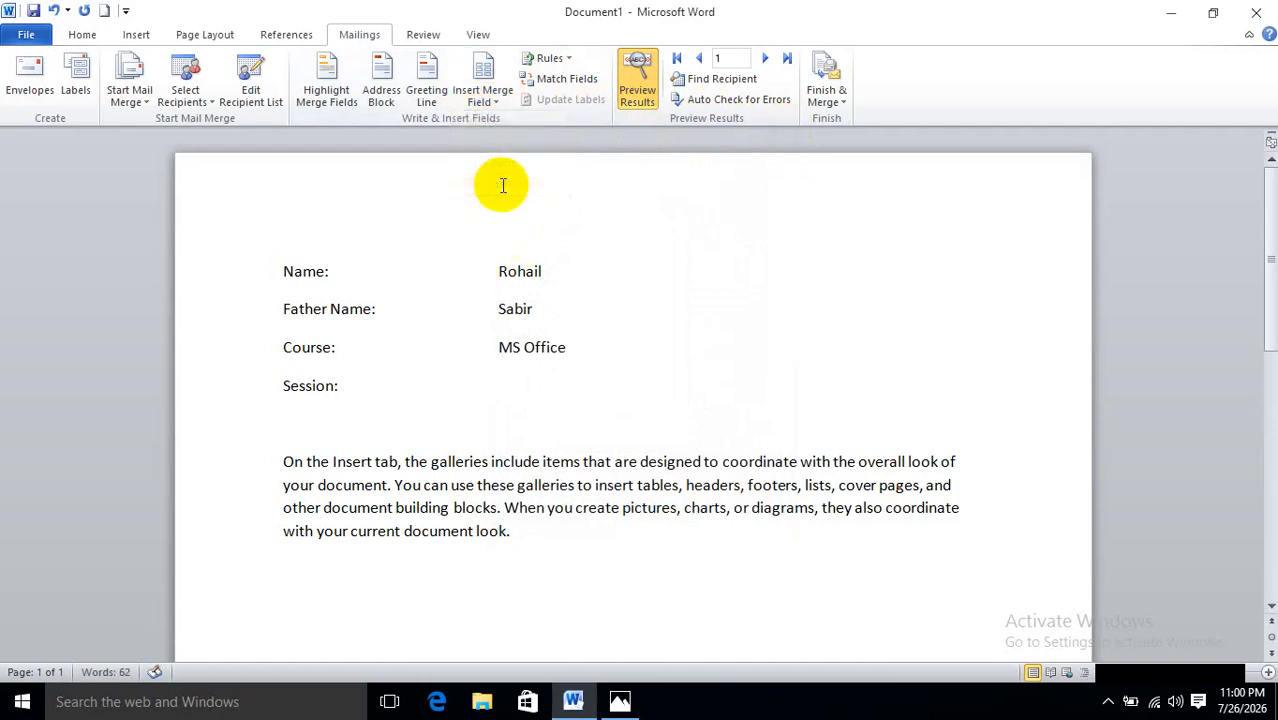
left_click(634, 100)
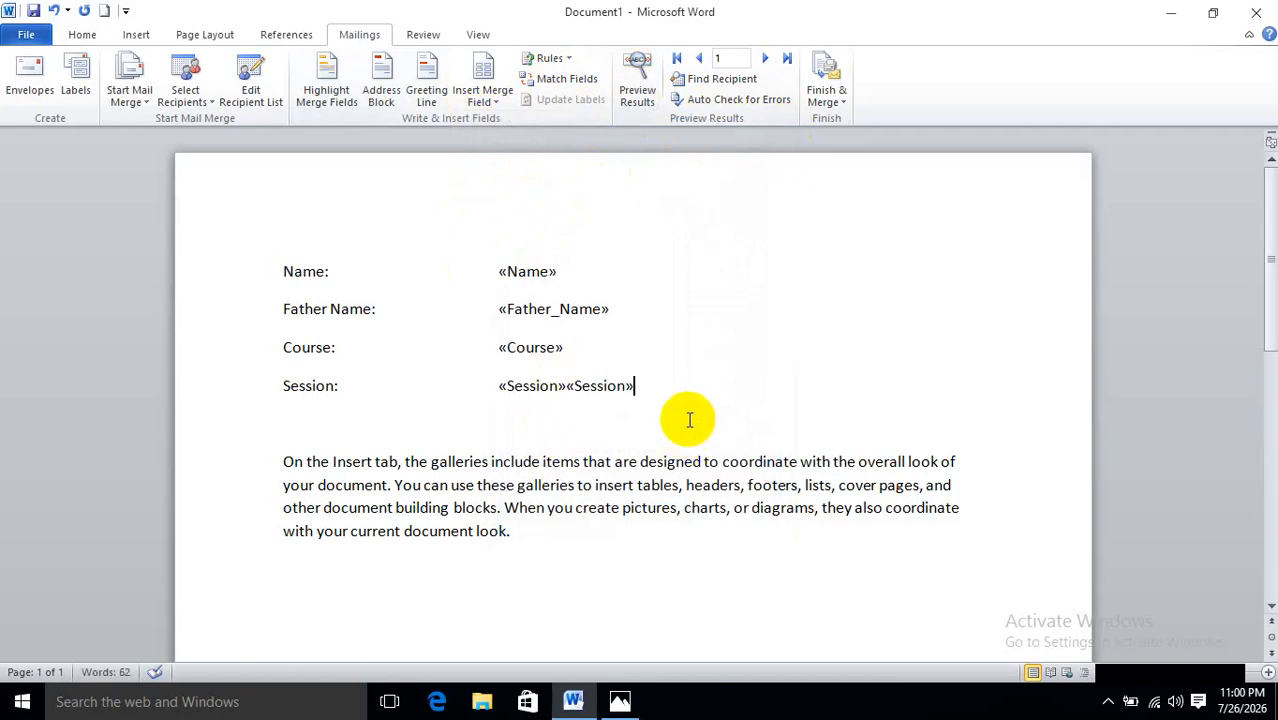
double_click(673, 393)
key("BackSpace")
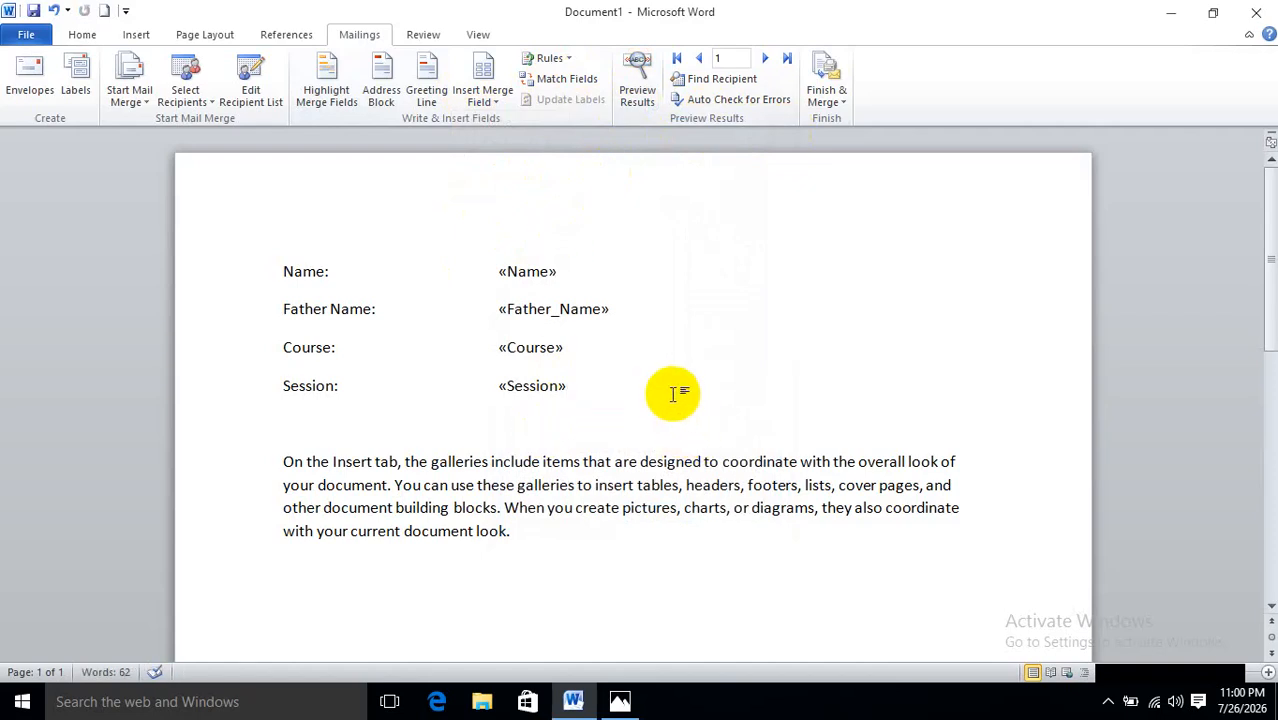
left_click(640, 93)
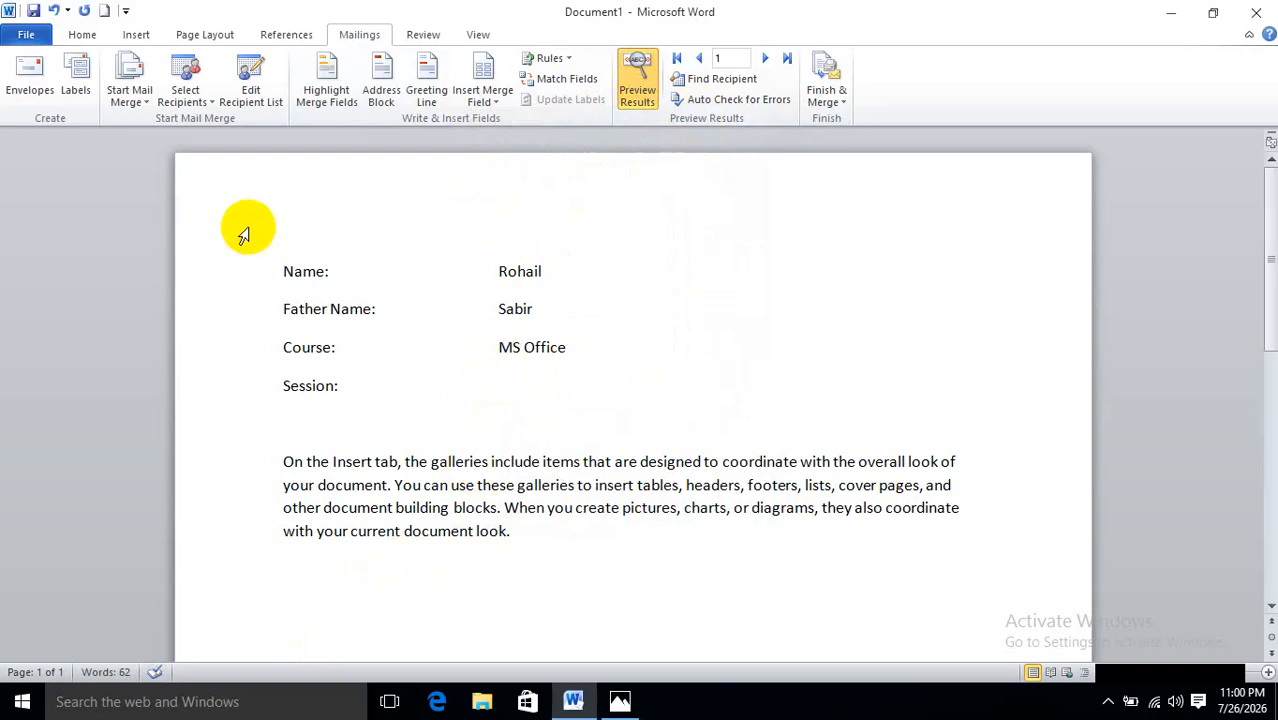
left_click(251, 95)
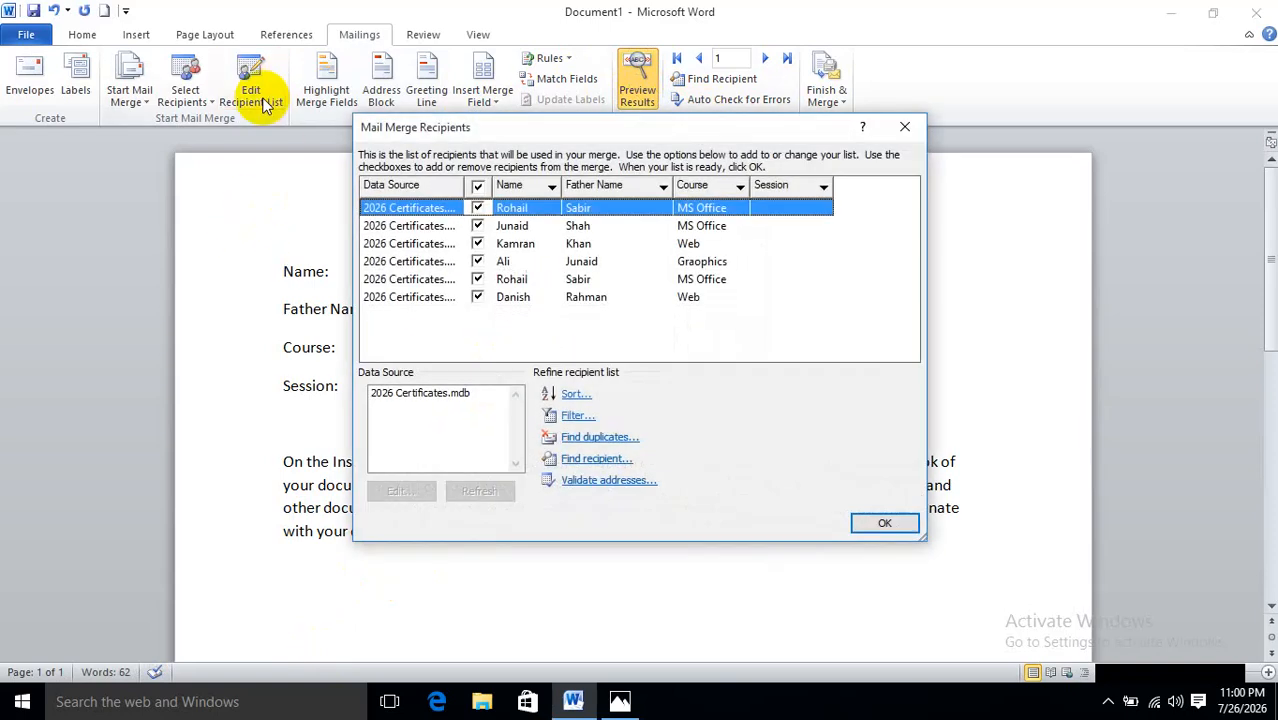
- Open the data source editor and enter 2026 in the first recipients' Session cells
left_click(420, 393)
left_click(399, 493)
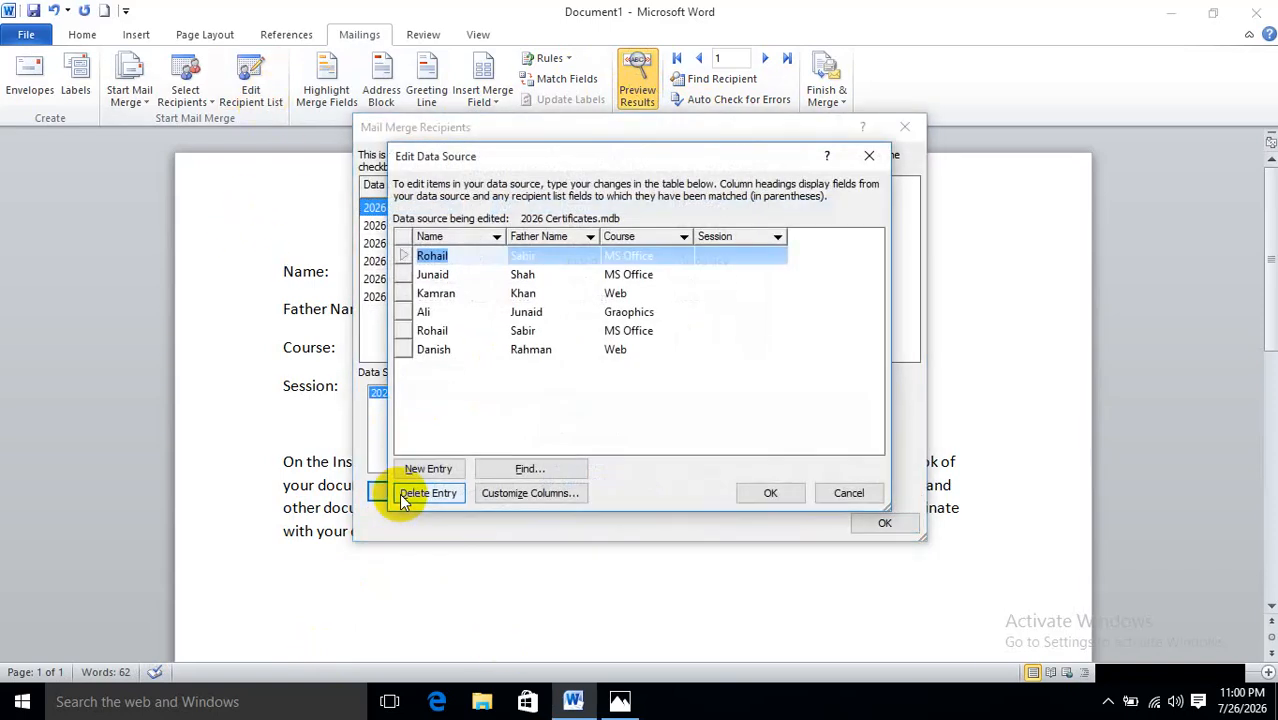
left_click(731, 256)
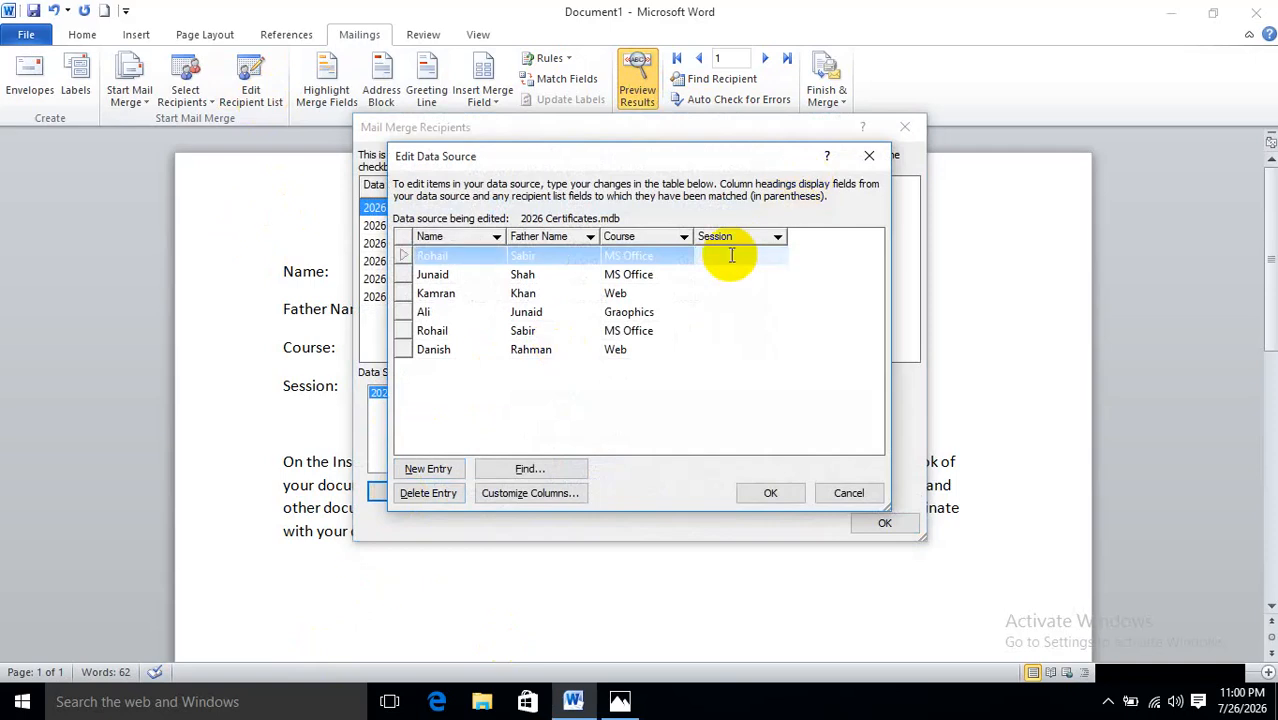
type("2026")
key("Down")
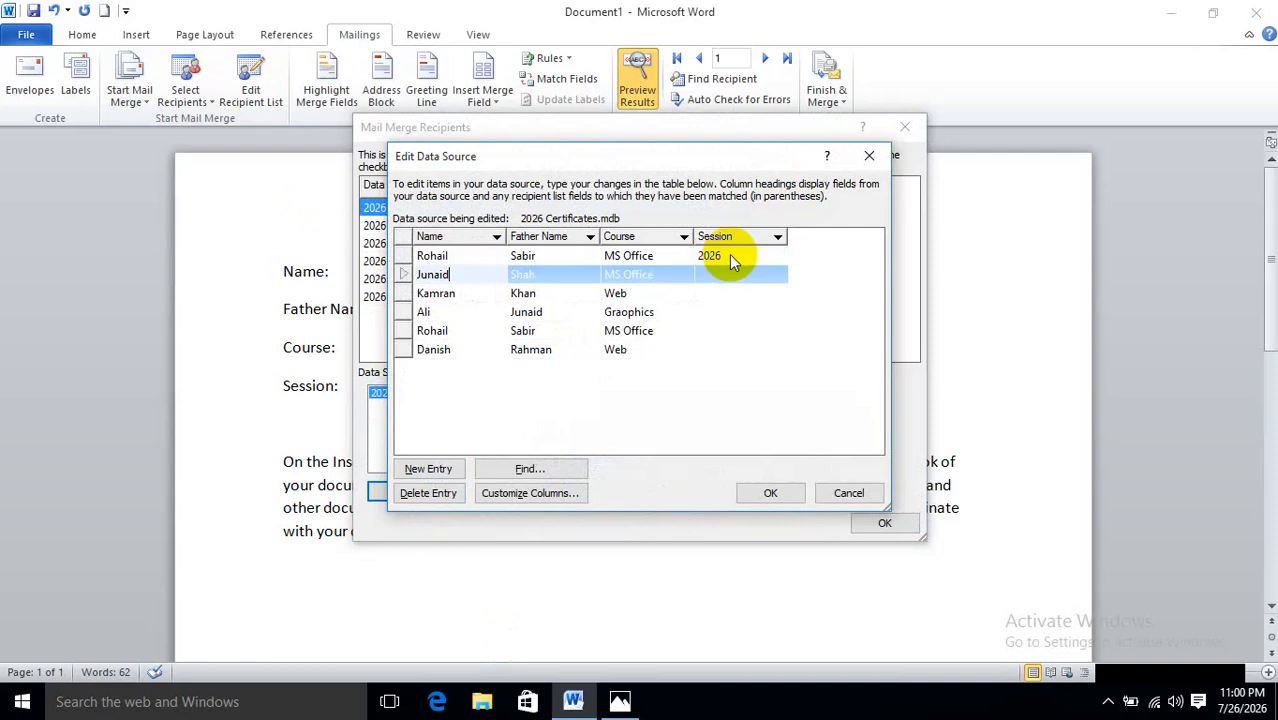
type("2026")
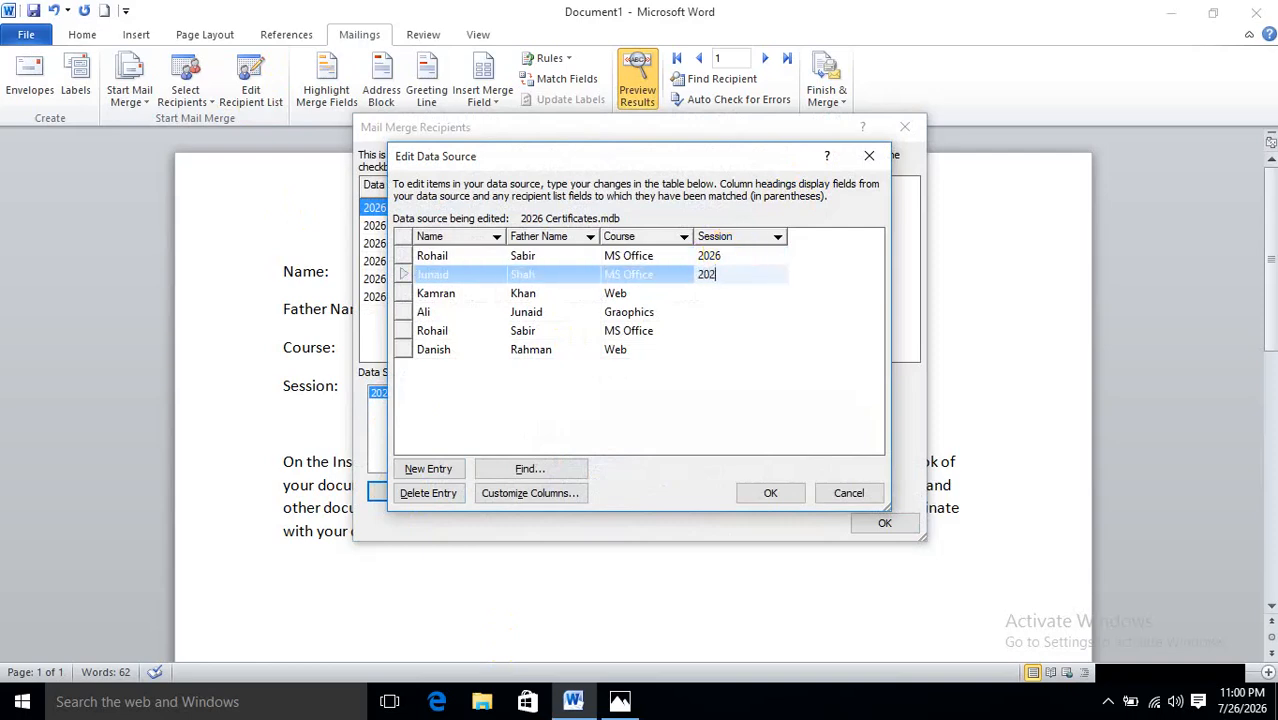
key("Down")
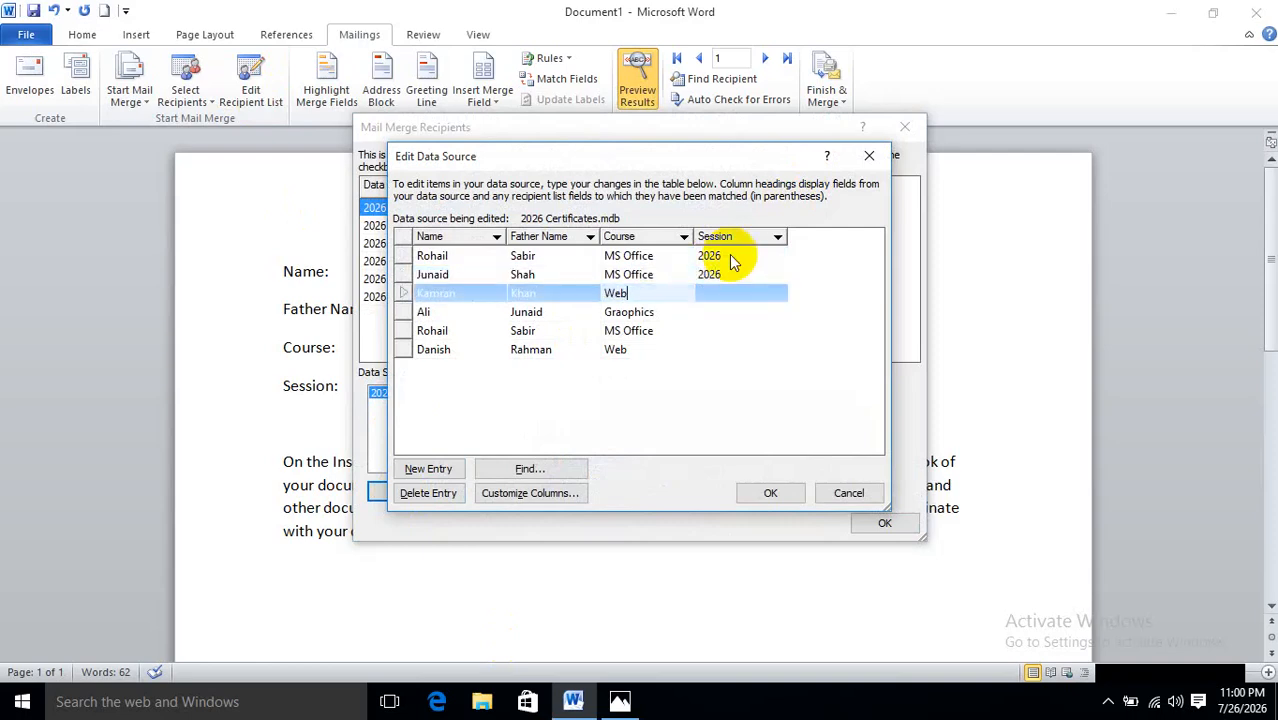
type("2026")
- Fill 2026 into the remaining Session cells and save 2026 Certificates.mdb
key("Down")
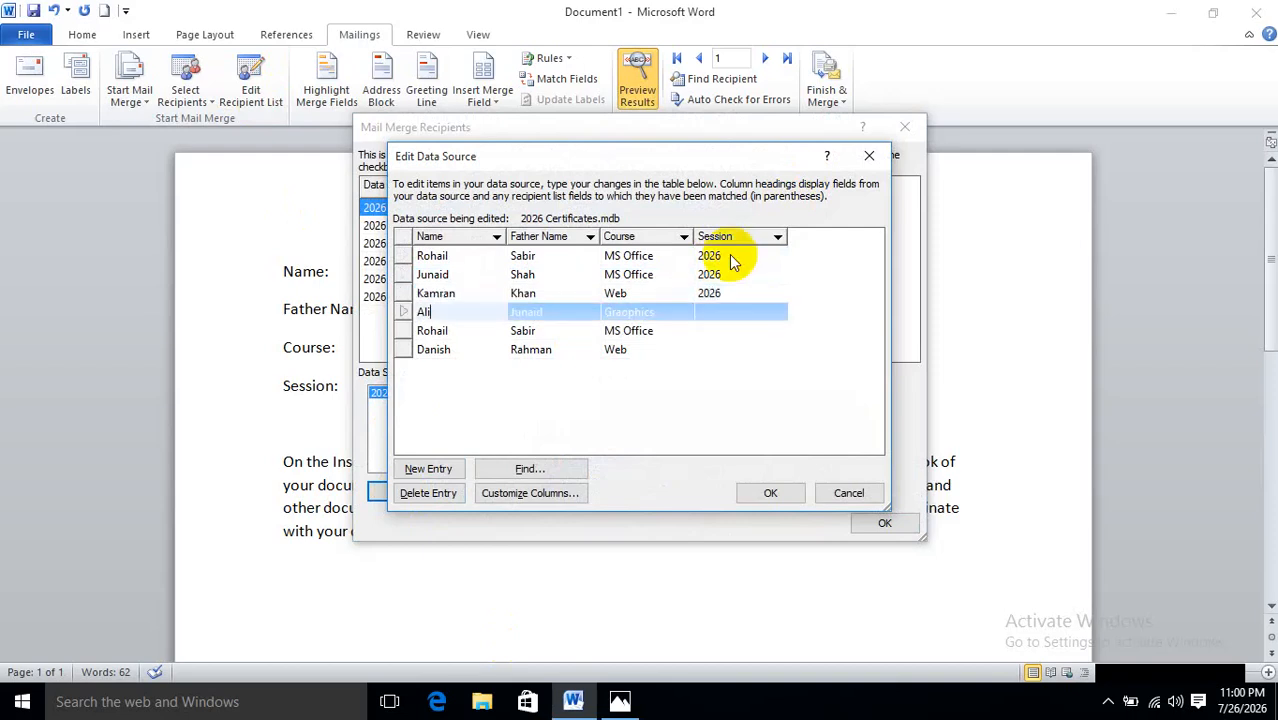
type("202")
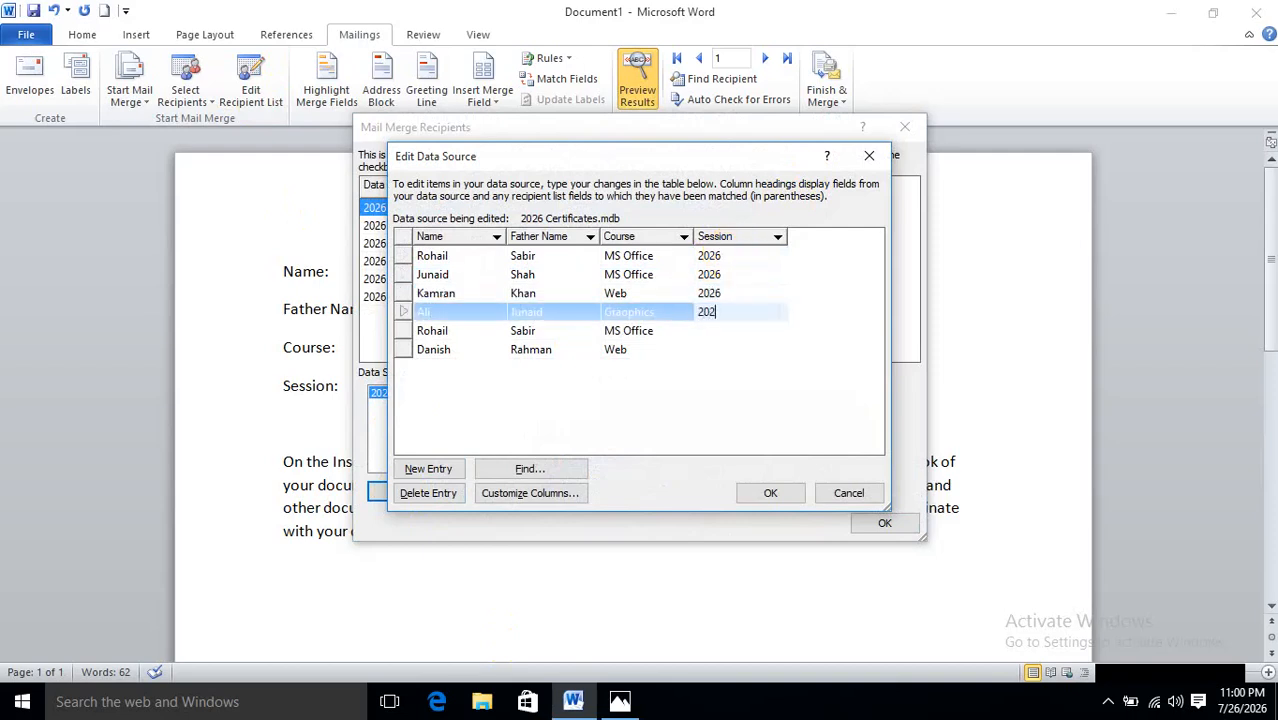
type("6")
key("Down")
type("2026")
key("Down")
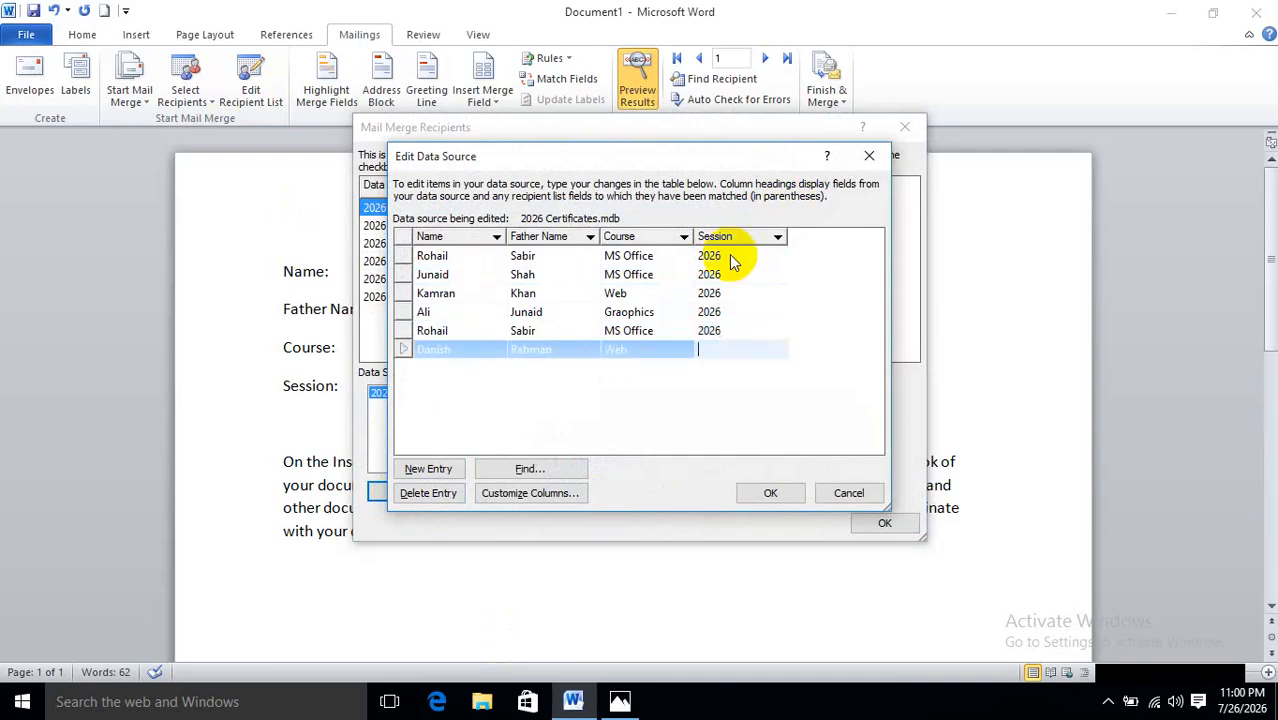
type("2026")
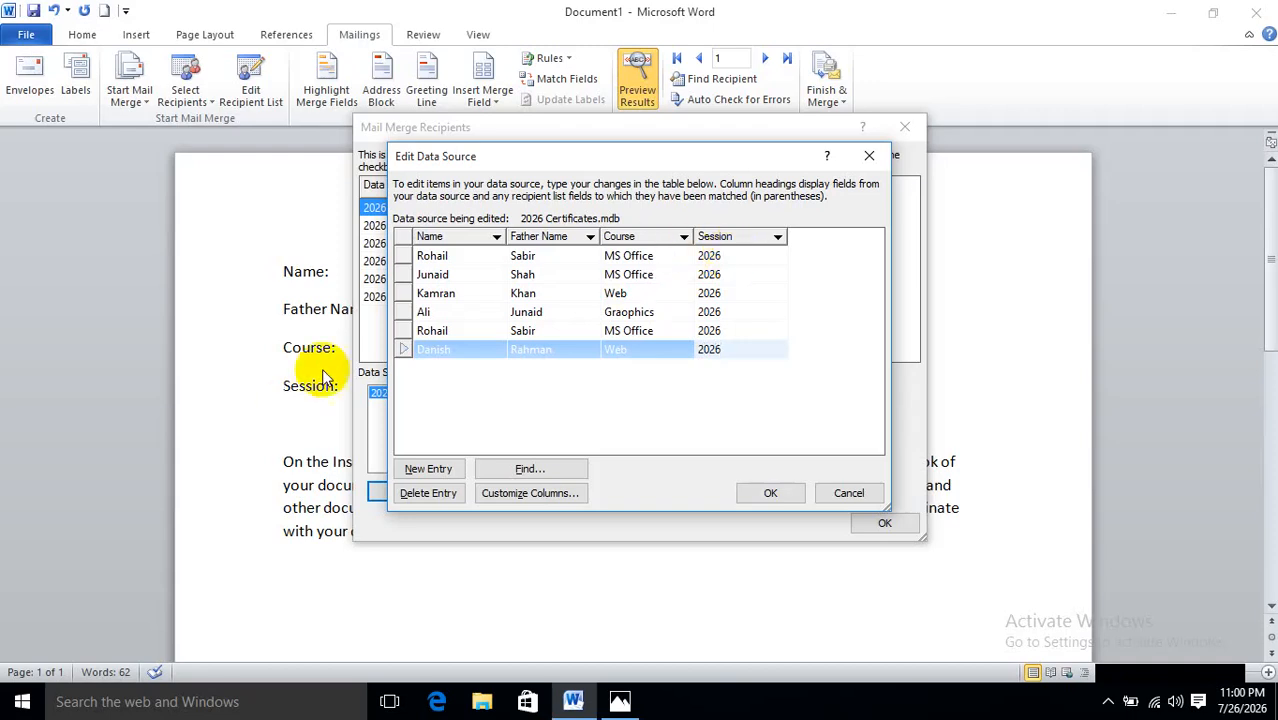
left_click(763, 498)
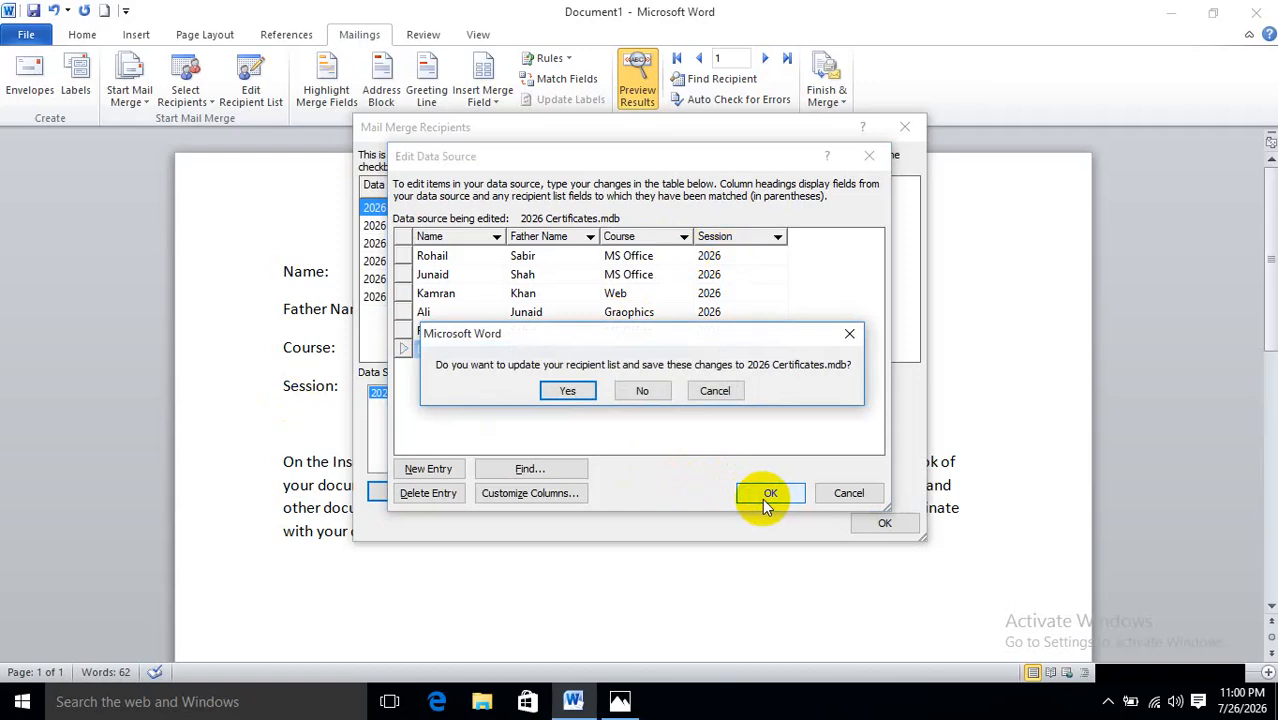
left_click(565, 390)
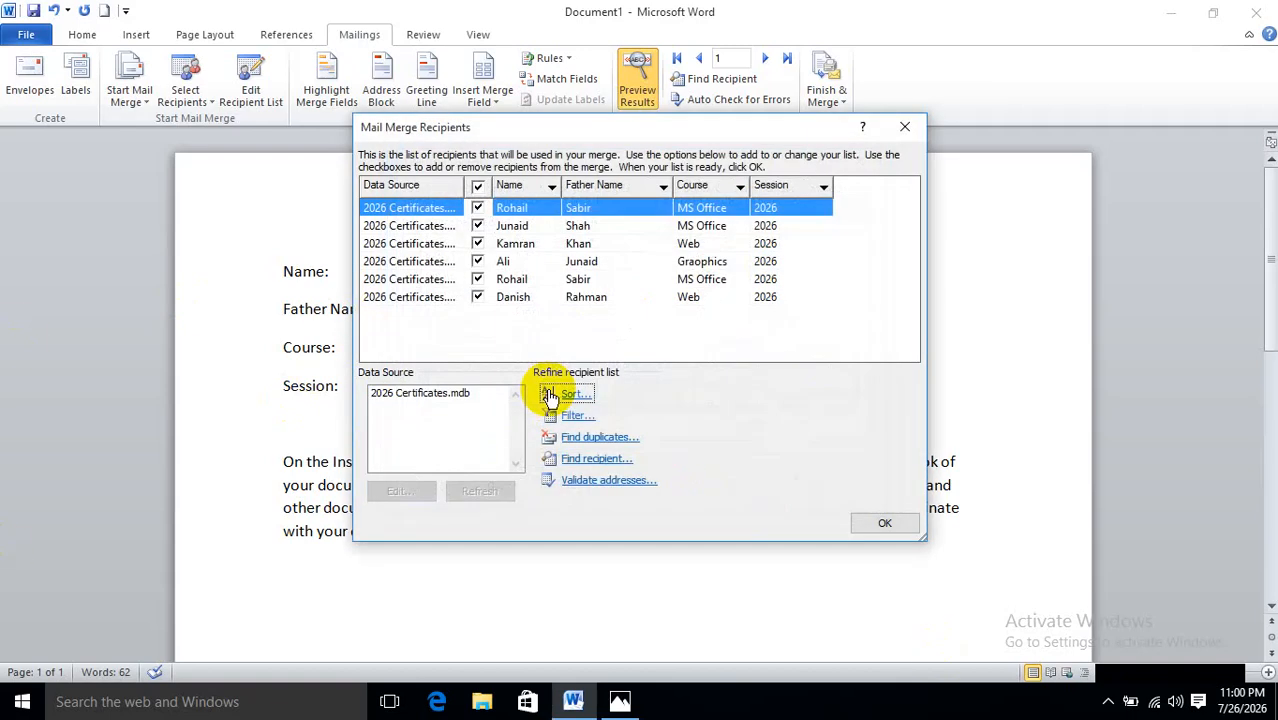
- Return to the letter and step the preview through records 2 to 5
left_click(879, 523)
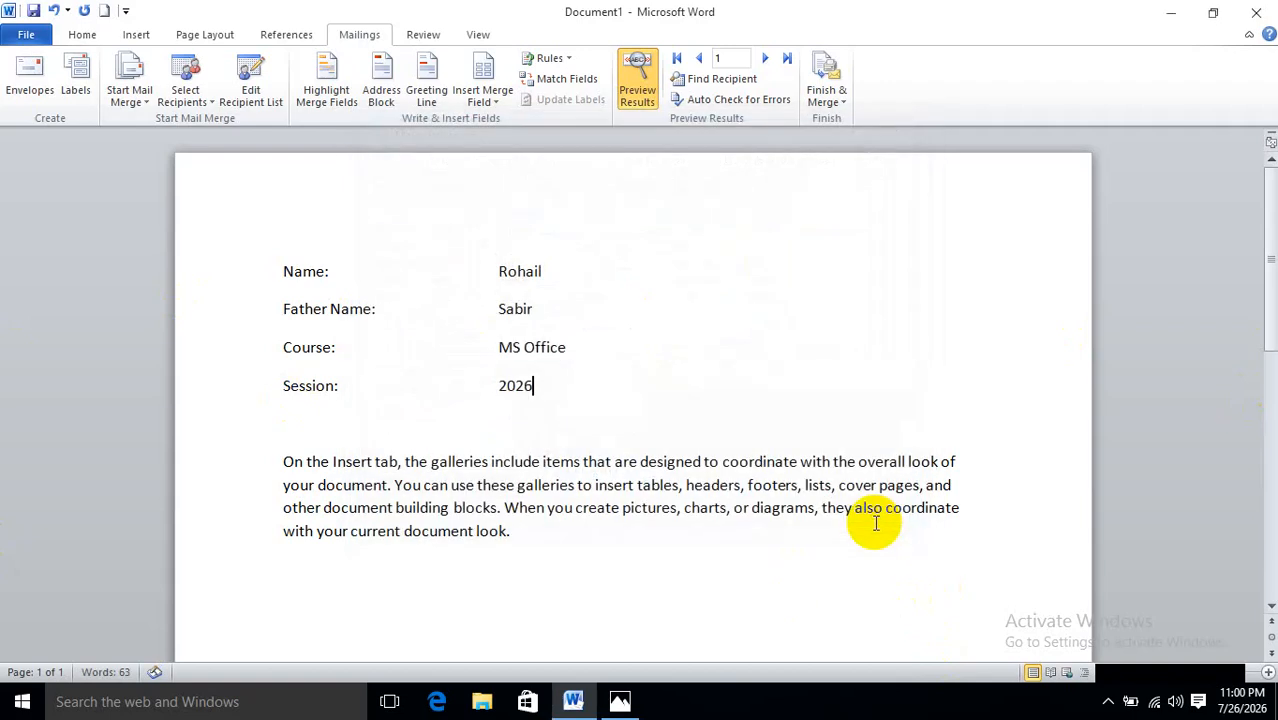
left_click(767, 60)
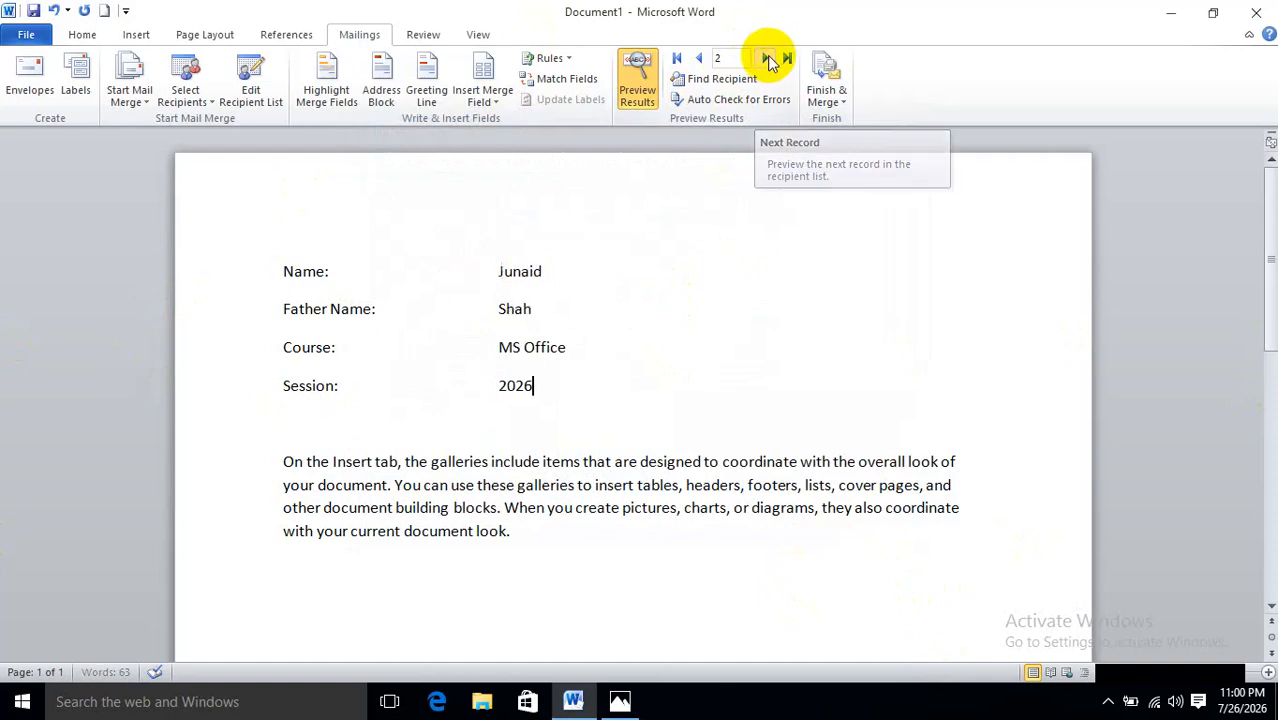
left_click(767, 60)
left_click(767, 60)
left_click(767, 60)
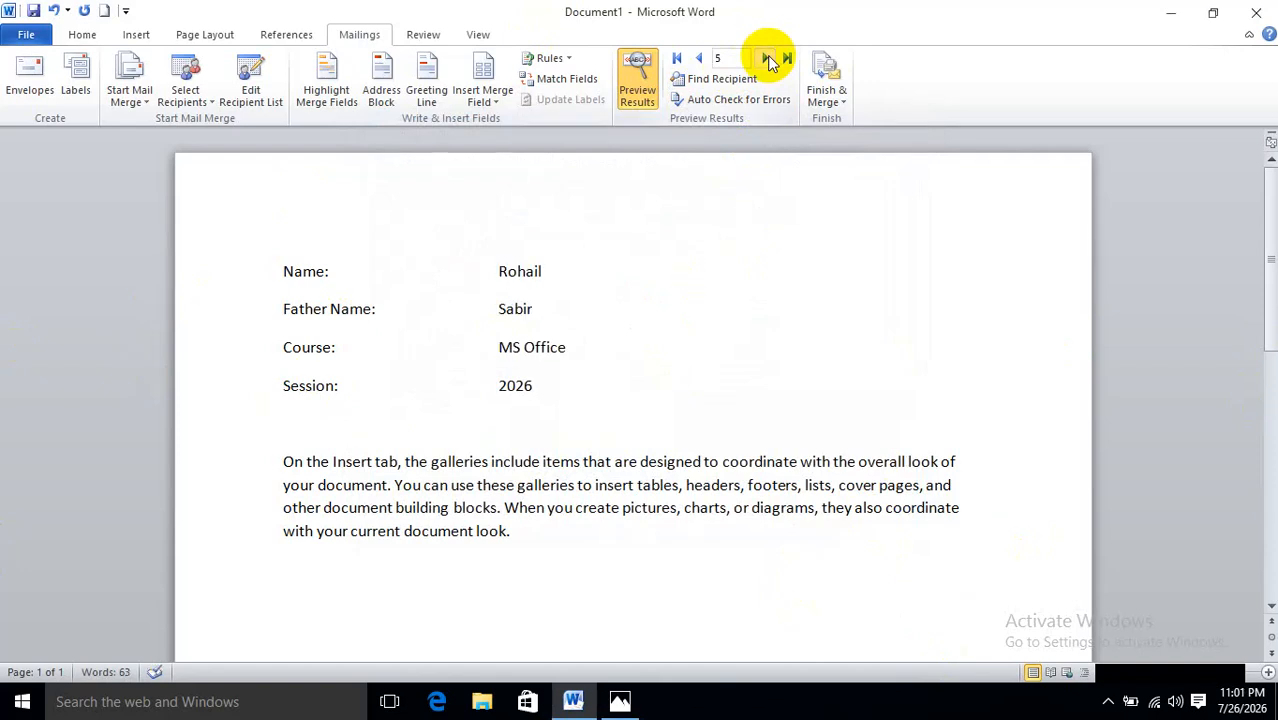